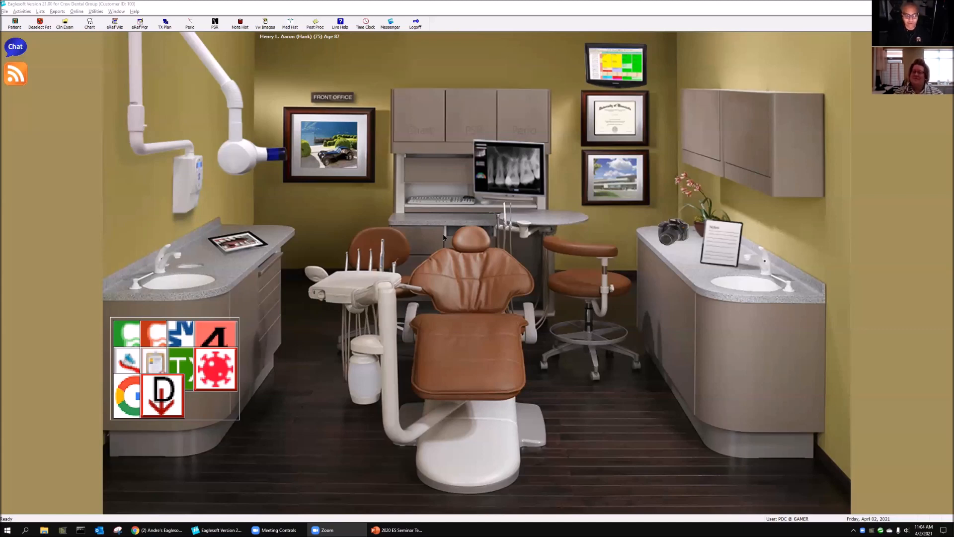
Step: Find service code D5110 in the service code list, review its chart setup, and close the code
click(41, 12)
click(55, 76)
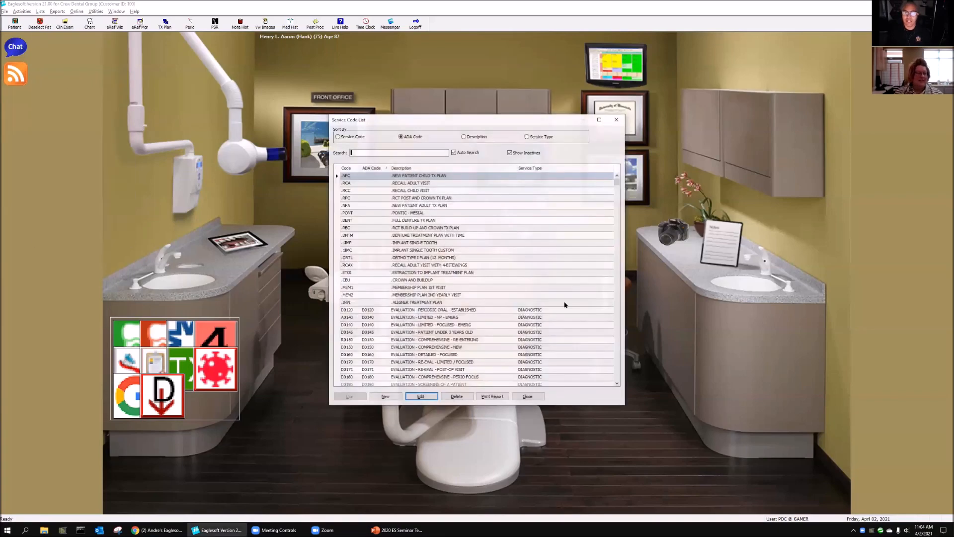
text(d5110)
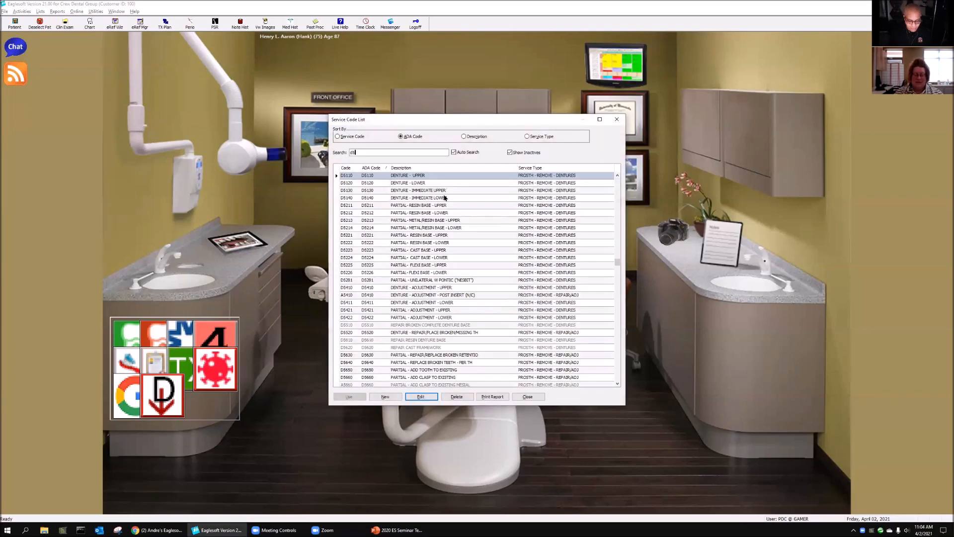
click(420, 396)
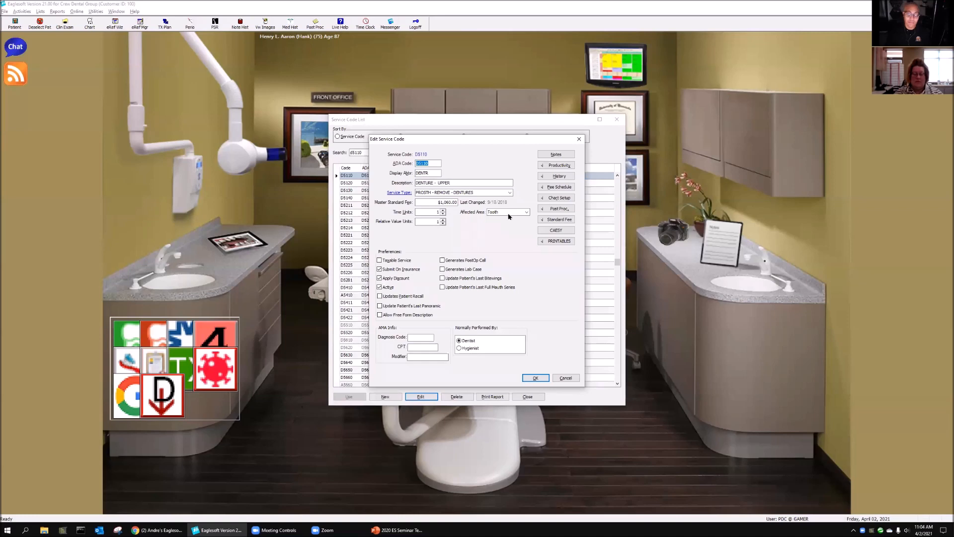
click(573, 198)
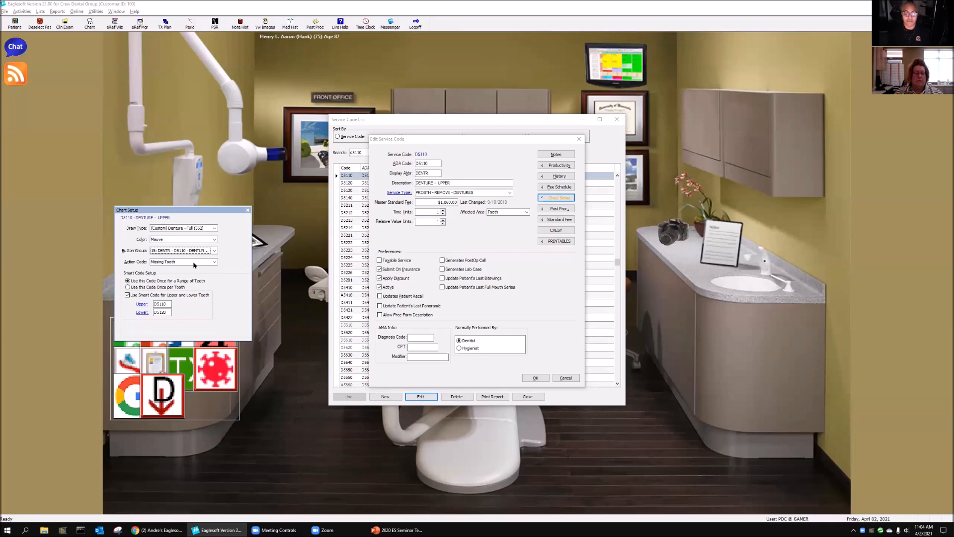
click(535, 378)
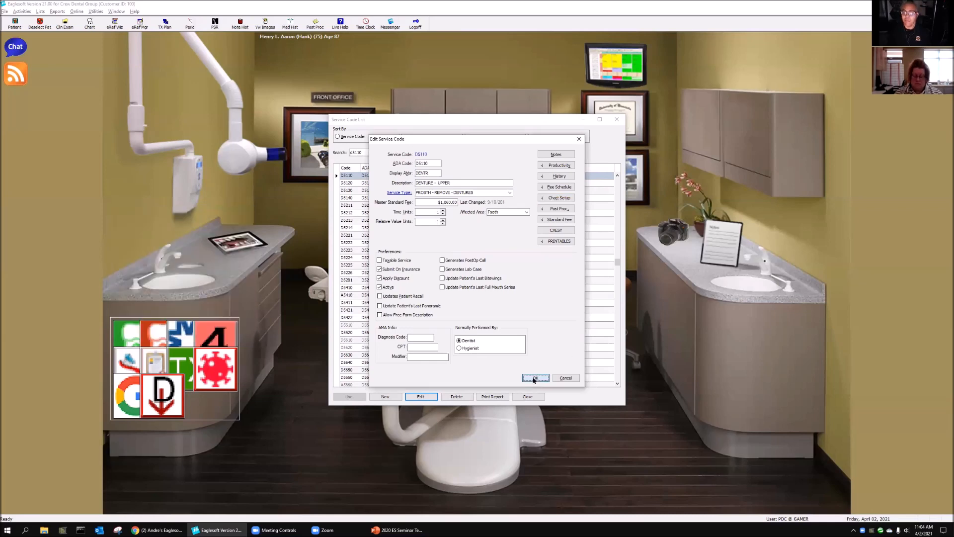
Step: Open service code D5211 for the upper resin base partial, review its chart setup, and close it
click(440, 209)
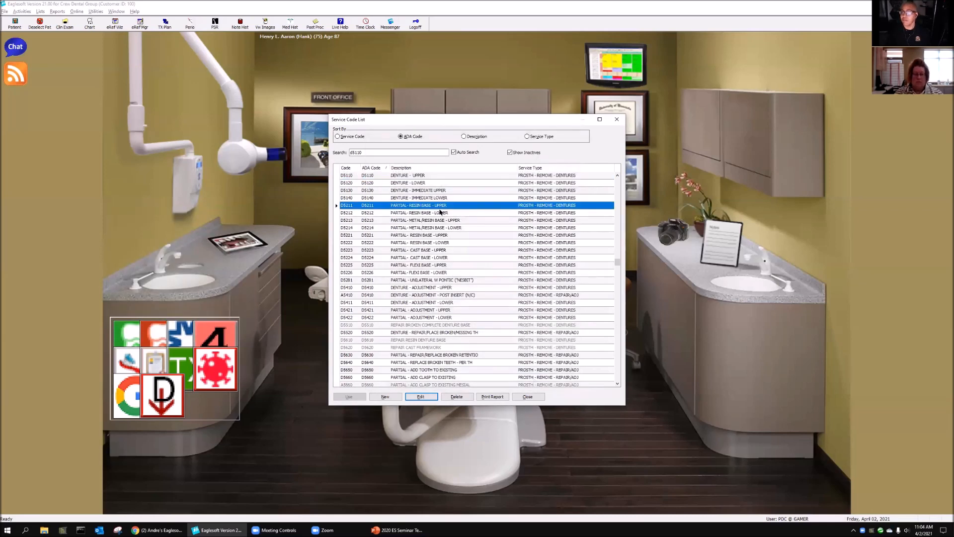
click(423, 397)
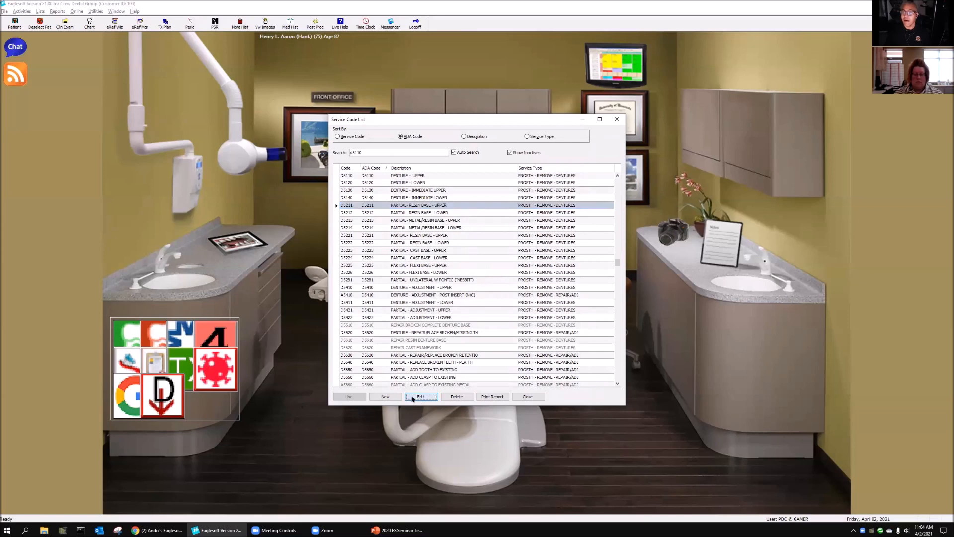
drag(472, 139, 226, 133)
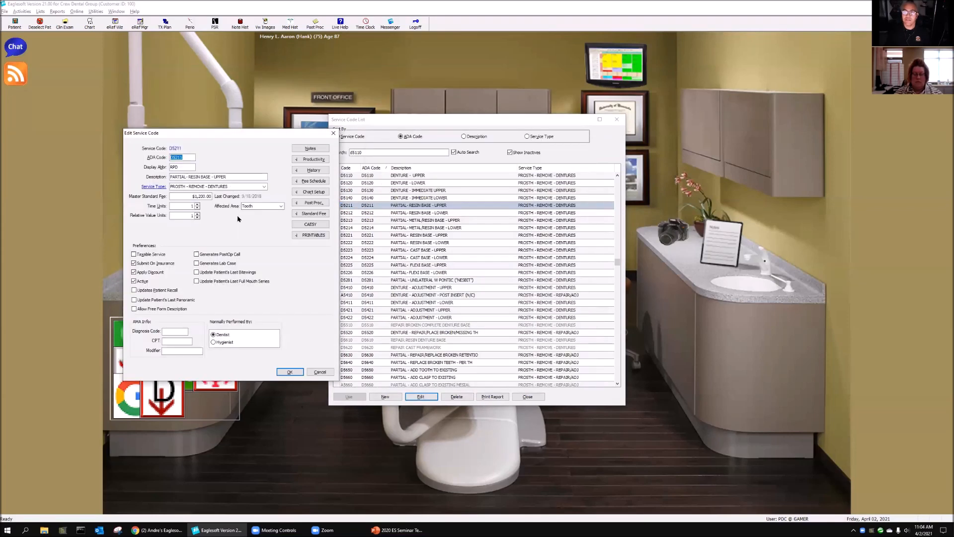
click(320, 194)
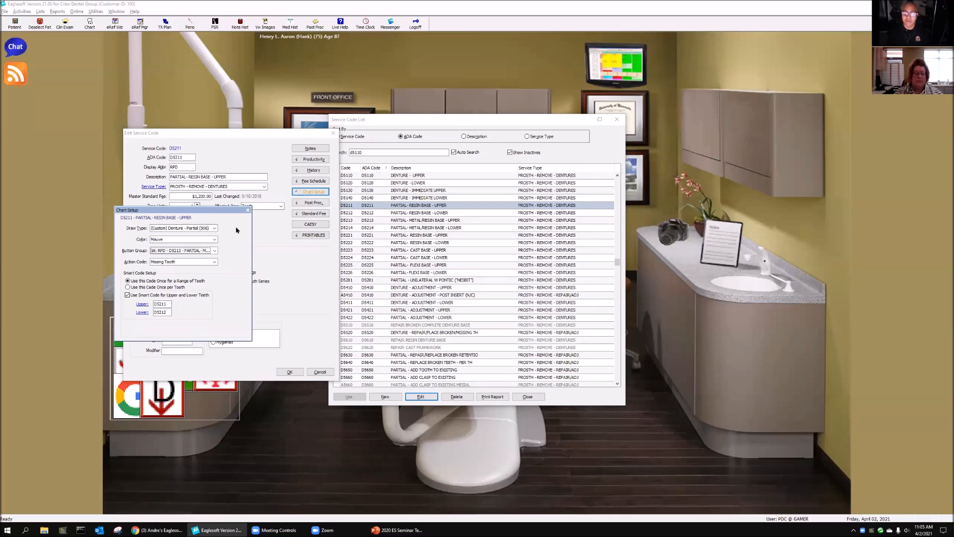
click(247, 210)
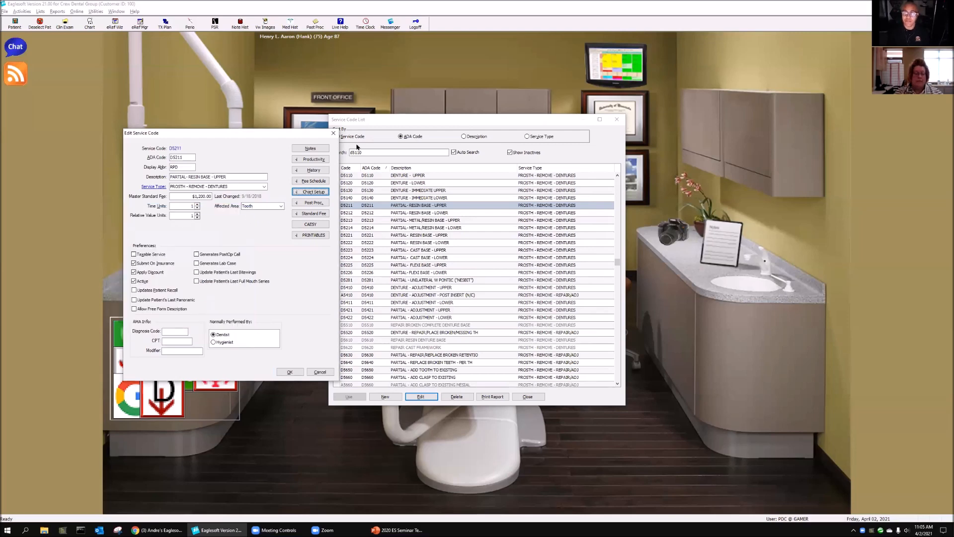
click(333, 133)
click(291, 230)
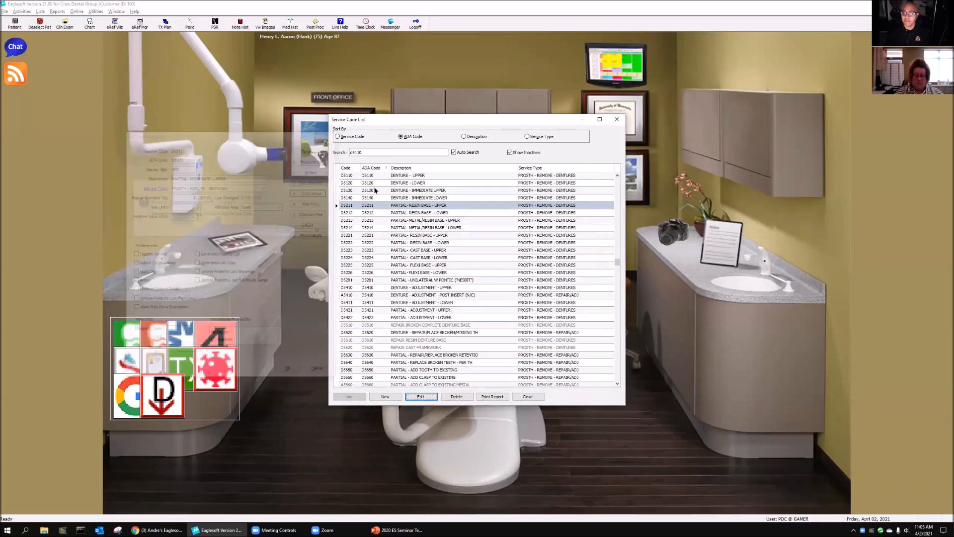
Step: Find the molar root canal code D3330, review its affected area and chart setup, and close the service code list
drag(375, 152, 42, 171)
text(d)
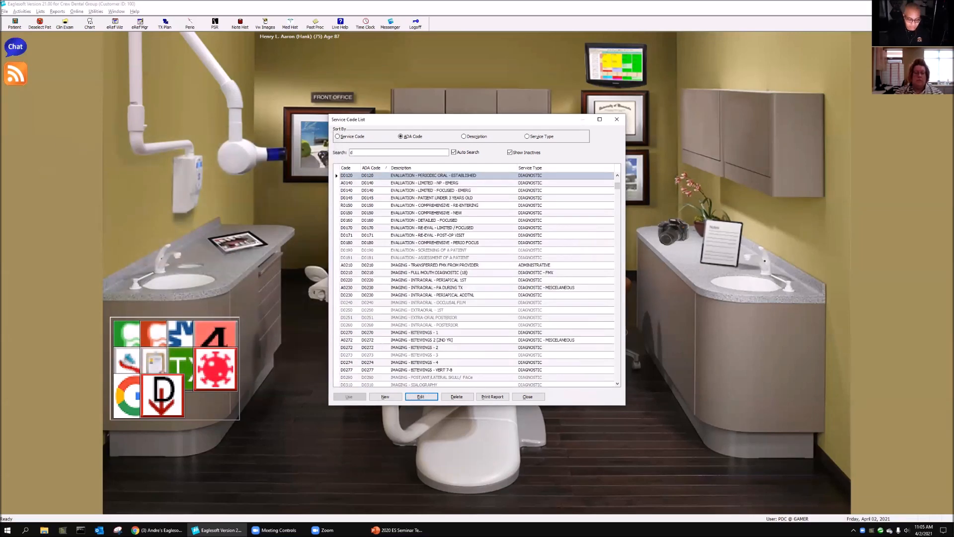
text(333)
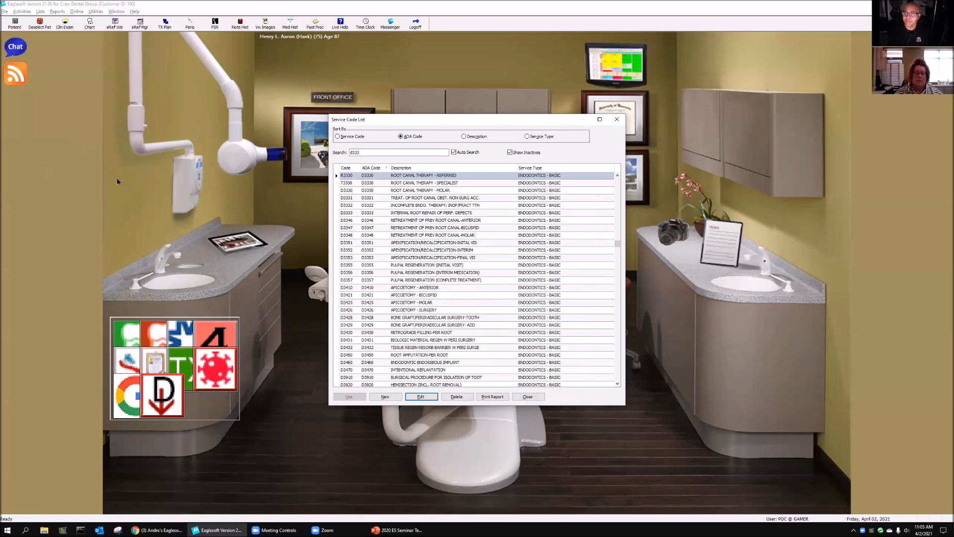
click(446, 190)
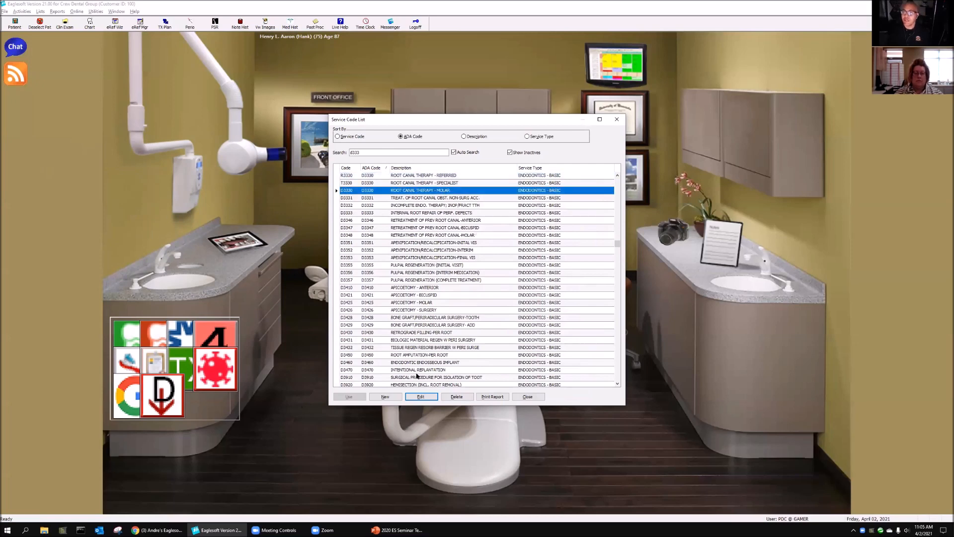
click(422, 396)
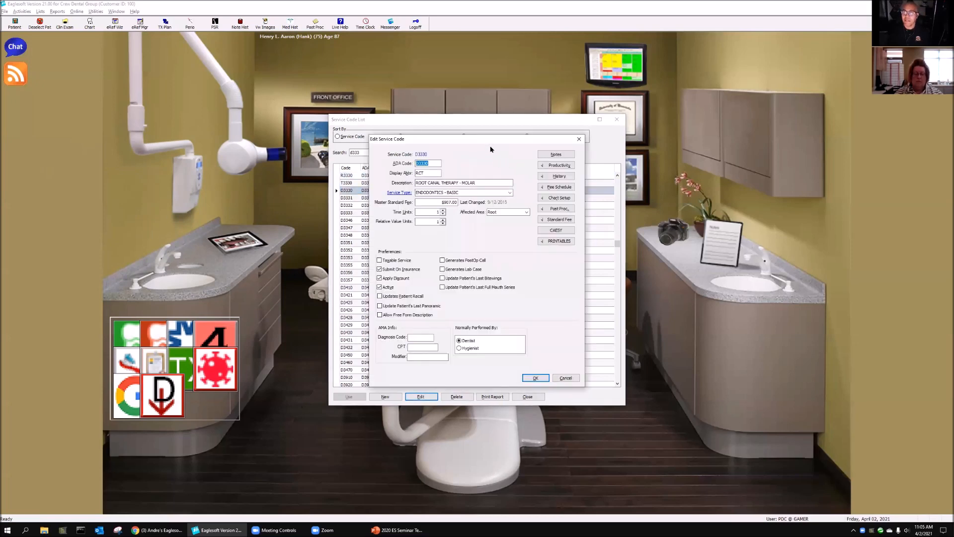
drag(490, 141, 307, 132)
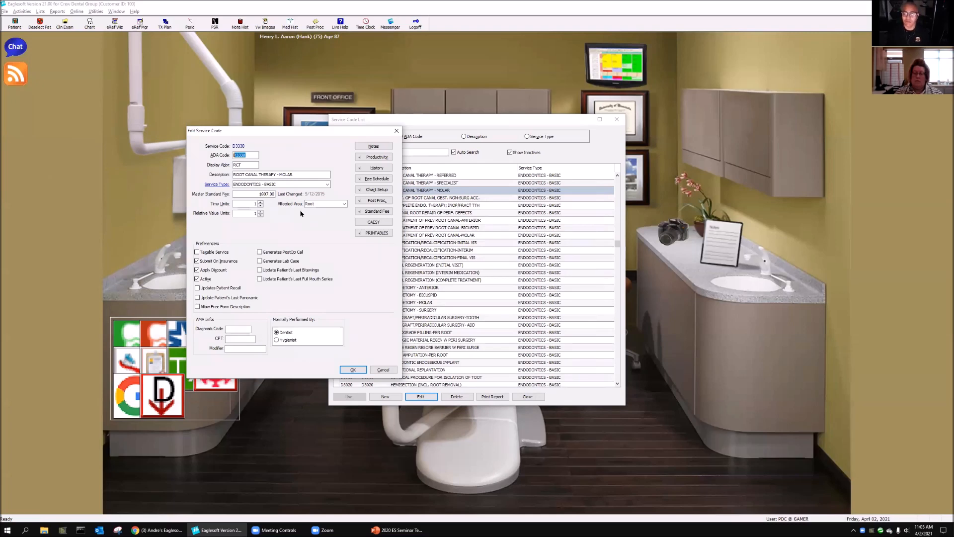
click(380, 191)
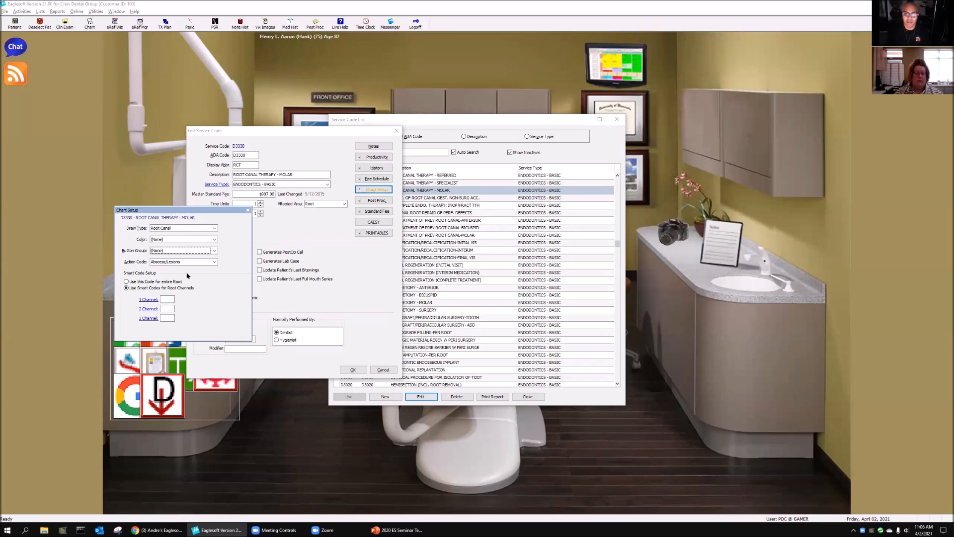
click(353, 369)
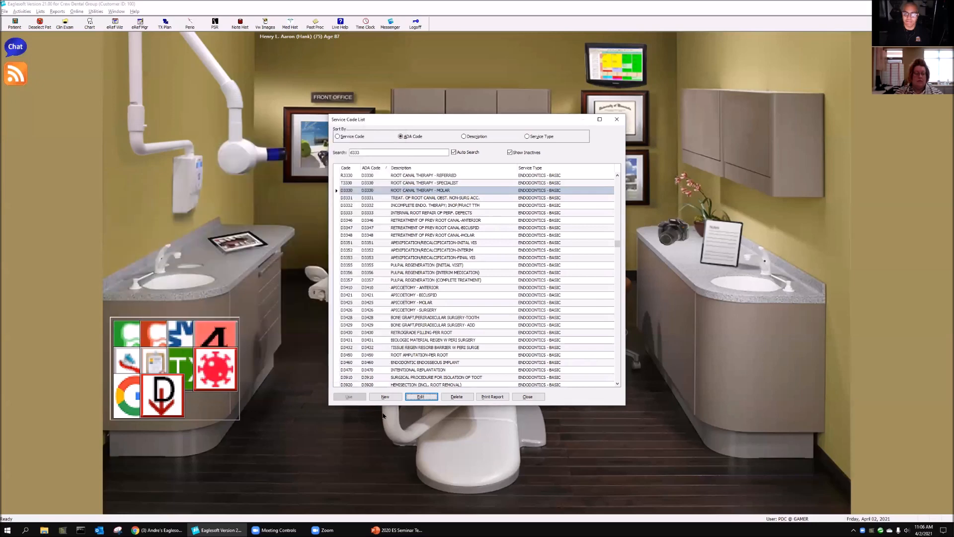
click(453, 190)
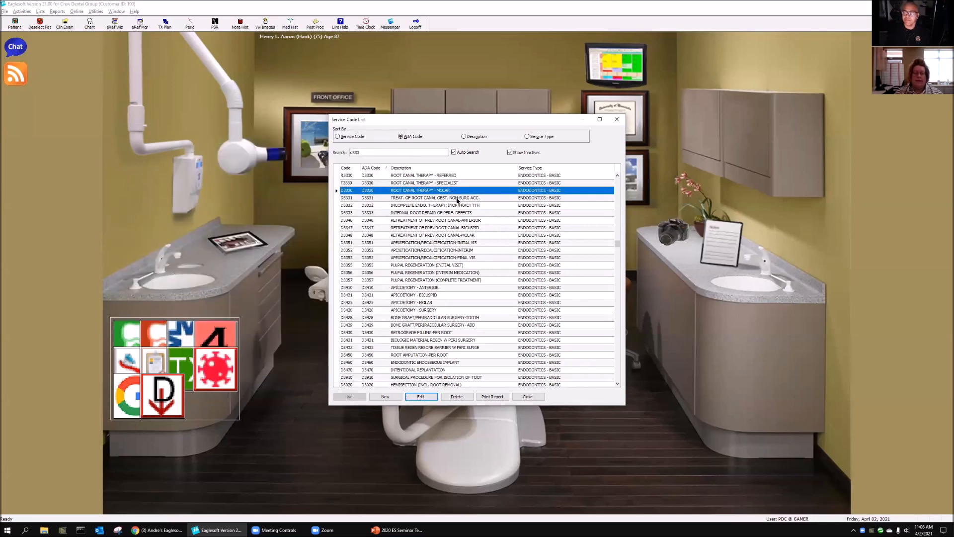
click(528, 396)
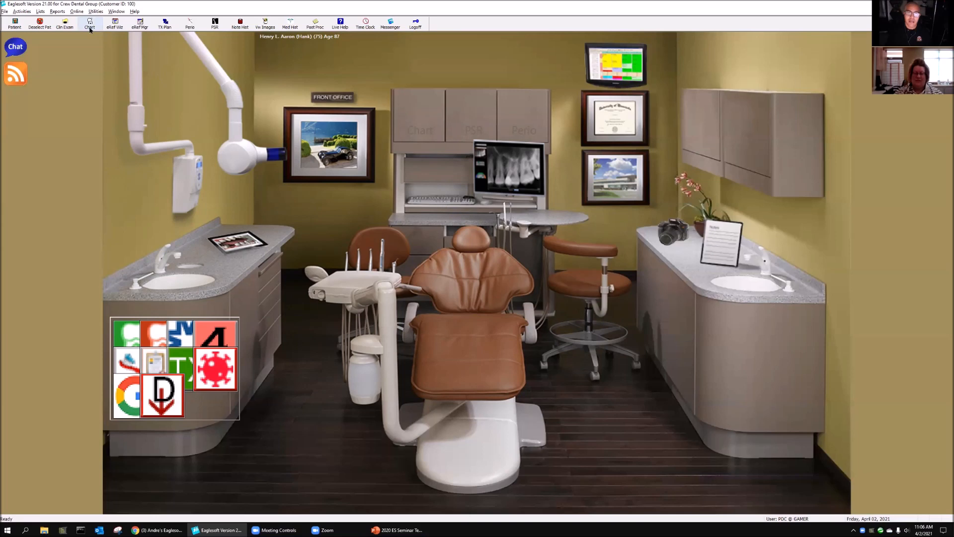
Step: Switch to the front office view and return to the clinical view
click(343, 98)
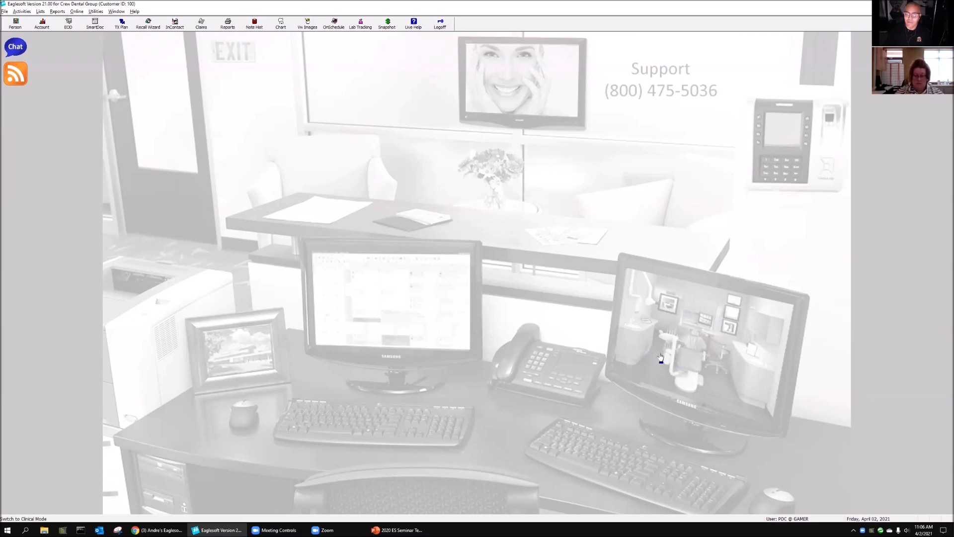
click(687, 338)
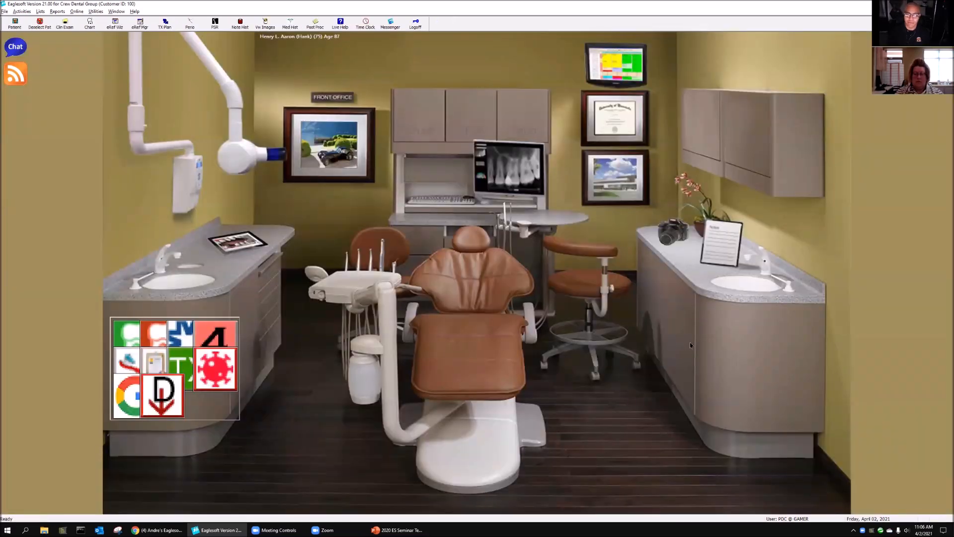
Step: Open the Draw Types list and browse through the custom draw types
click(41, 11)
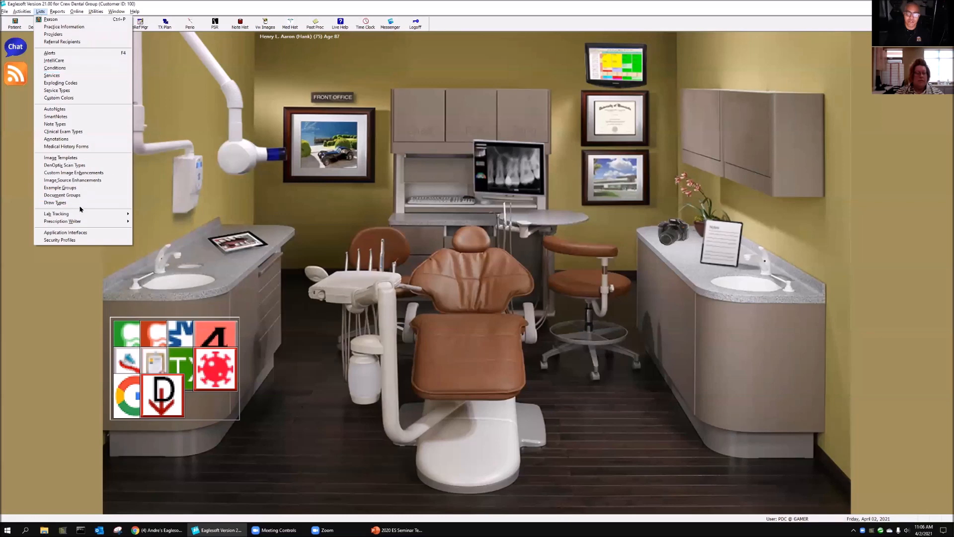
click(55, 202)
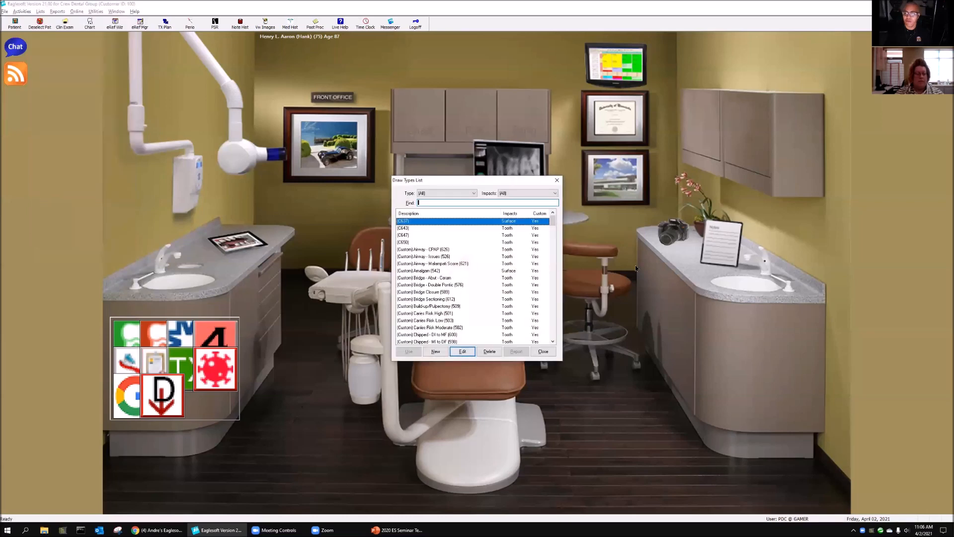
drag(467, 184, 150, 94)
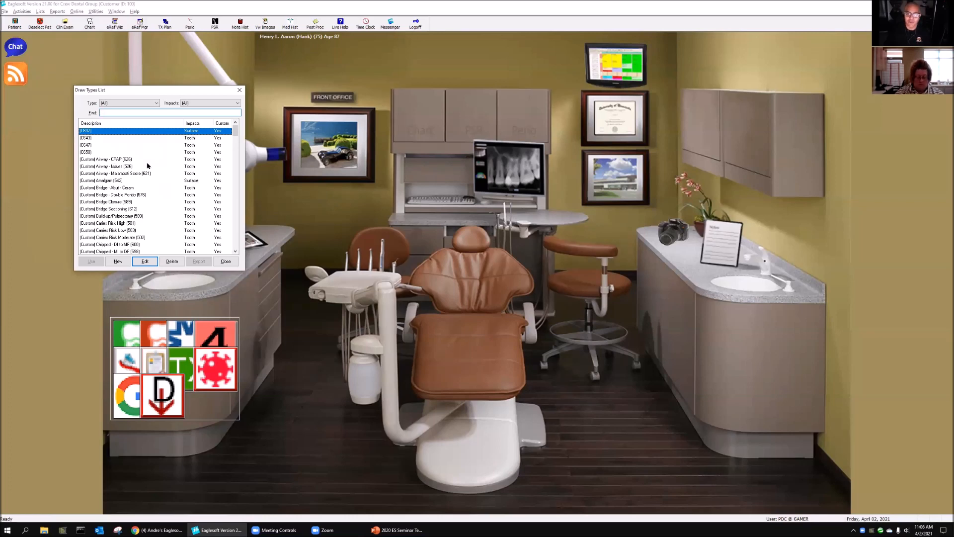
click(131, 160)
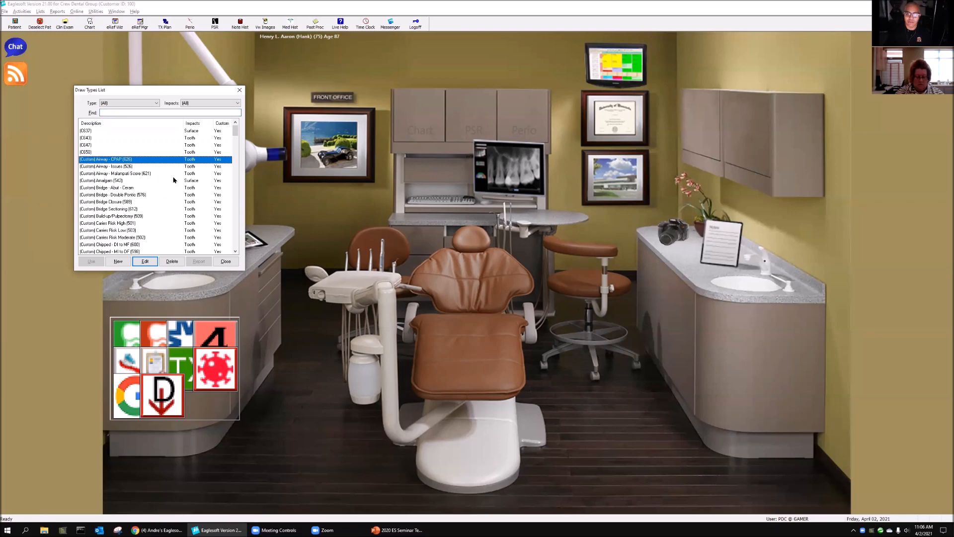
scroll(174, 180, down, 7)
scroll(192, 195, down, 10)
scroll(203, 214, down, 9)
scroll(203, 215, up, 20)
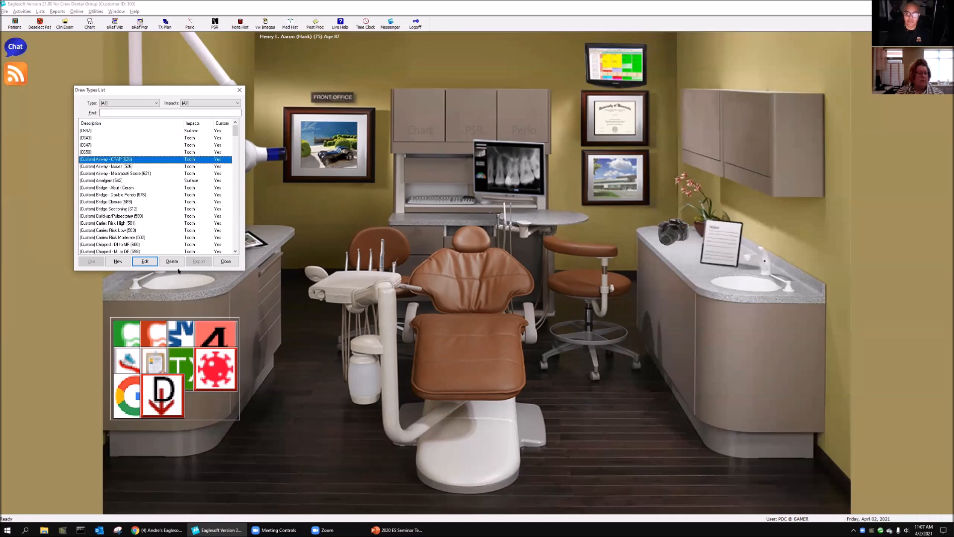
Step: Create a new custom draw type with the description "(Custom) Buildup"
click(119, 261)
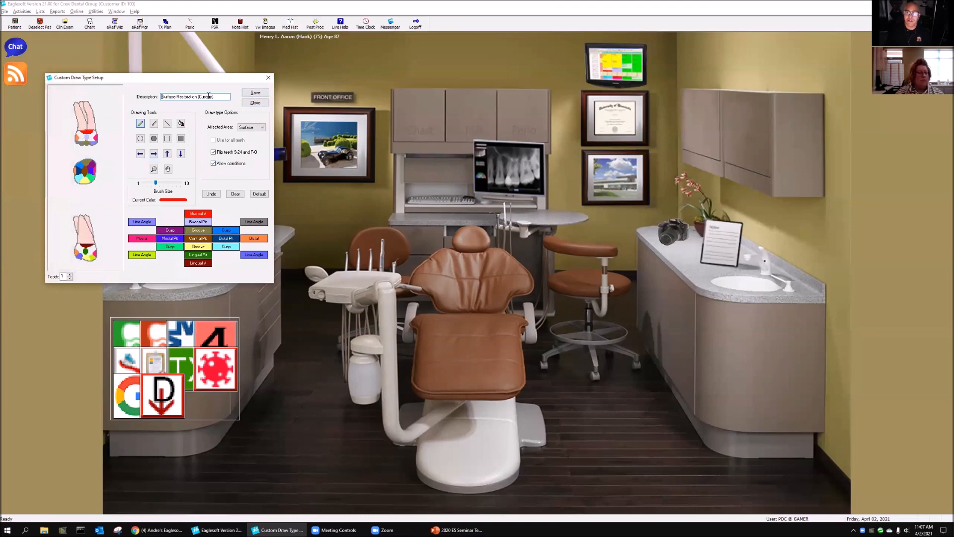
drag(200, 96, 108, 93)
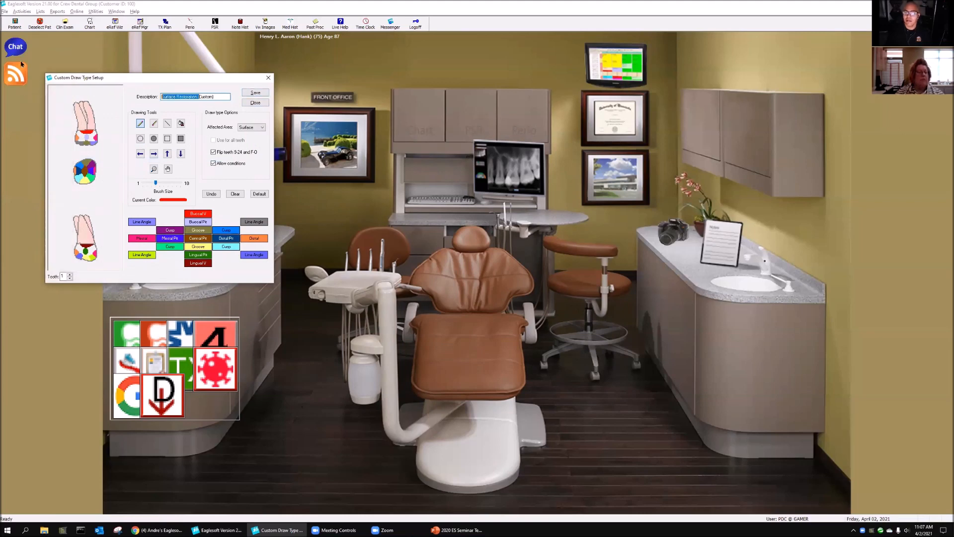
key(BackSpace)
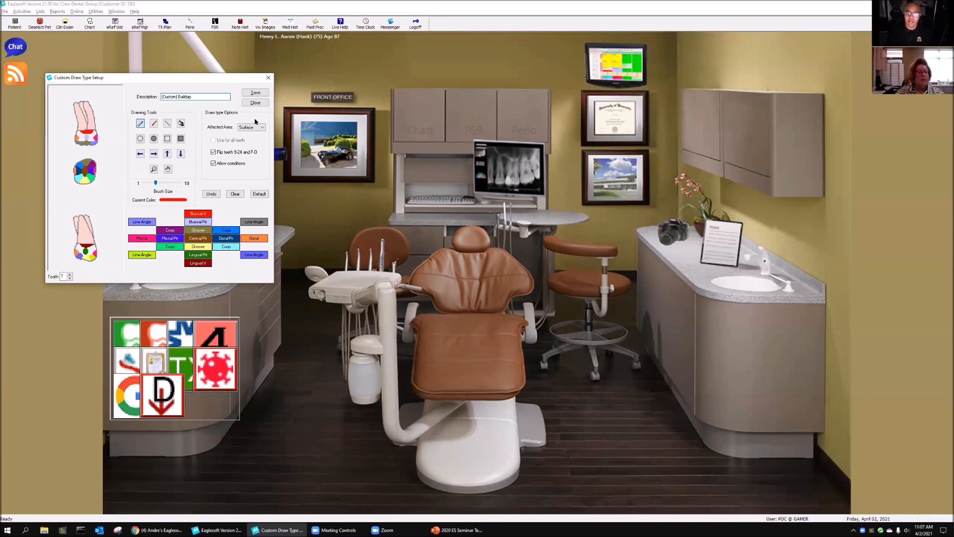
Step: Set the draw type's affected area to Tooth, accepting the default reload, and clear the default drawing from the tooth views
click(262, 127)
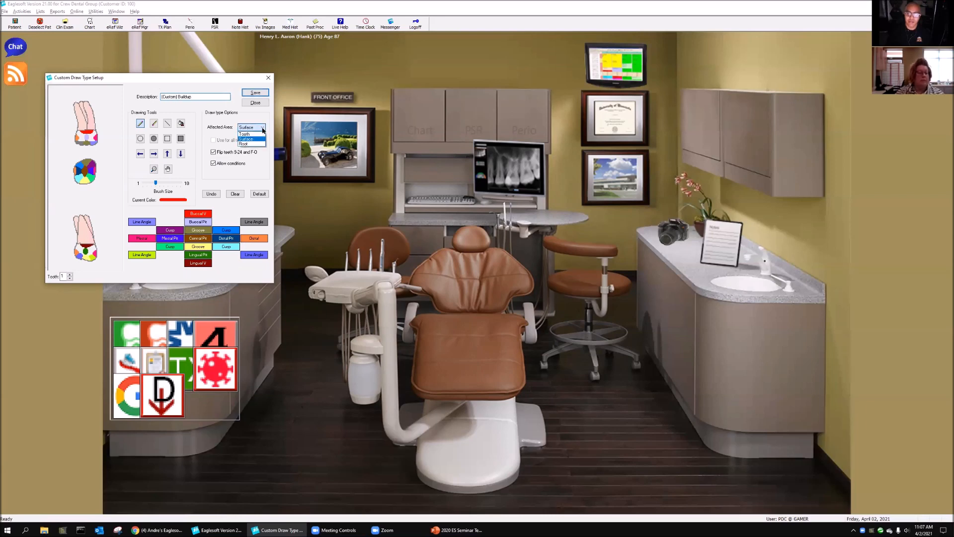
key(Return)
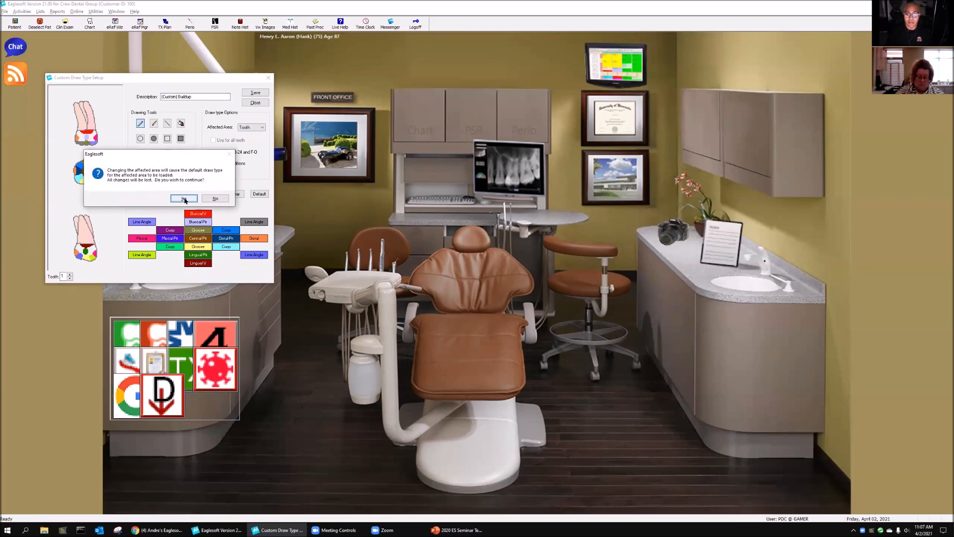
click(184, 199)
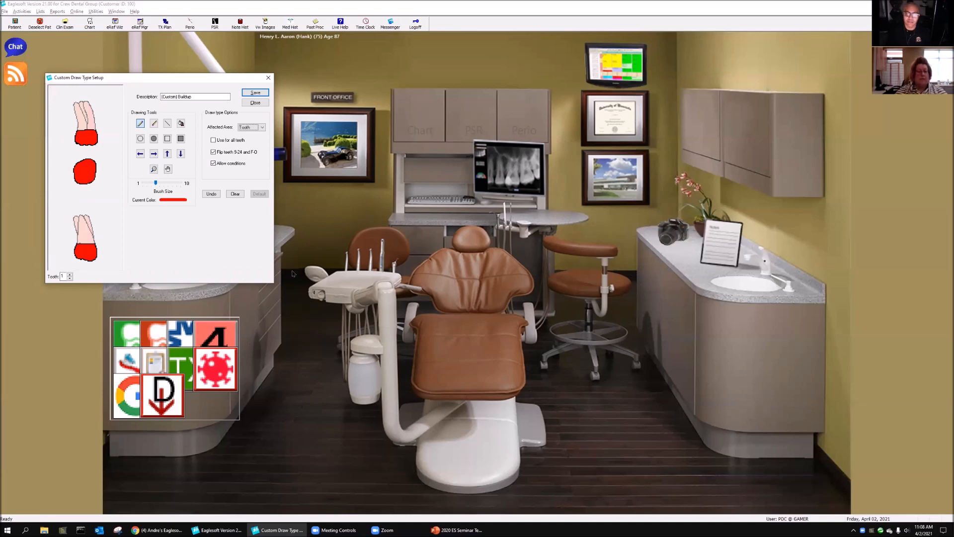
click(236, 193)
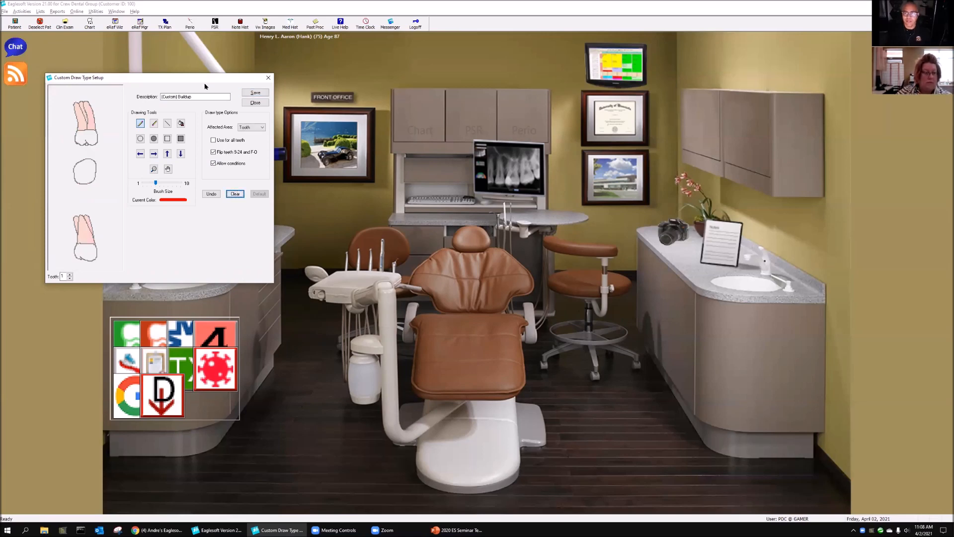
drag(205, 87, 347, 125)
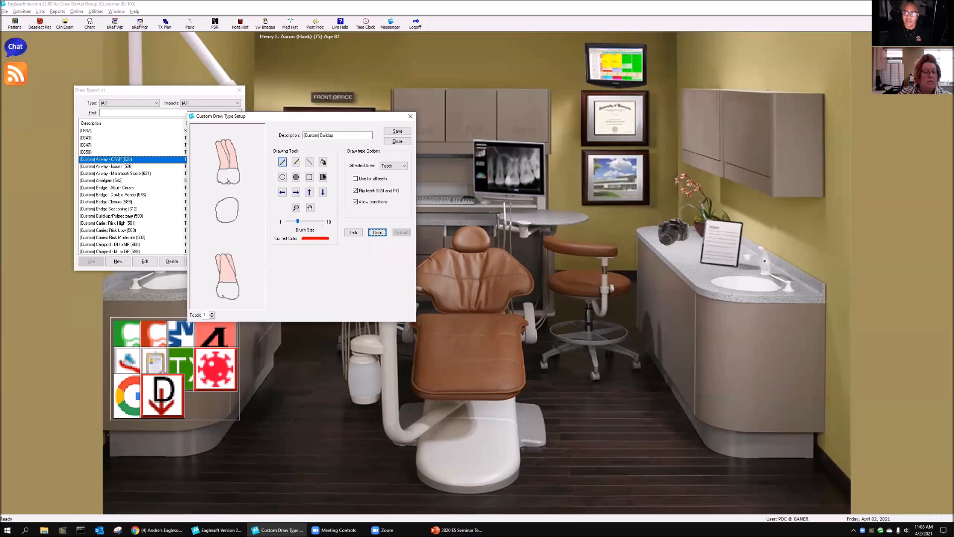
Step: Reduce the brush size and draw filled rectangles on the buccal, chewing-surface and lingual views of tooth 1
click(323, 178)
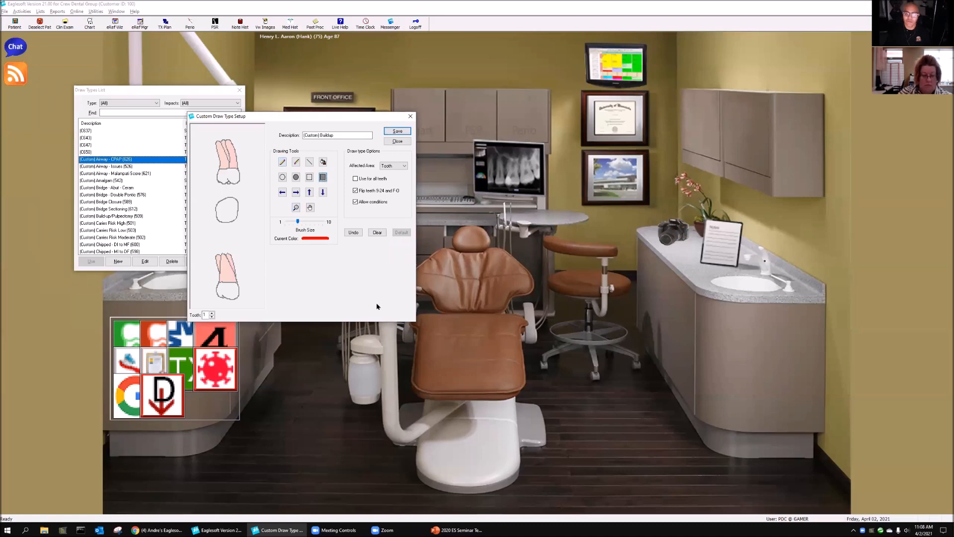
drag(297, 222, 286, 223)
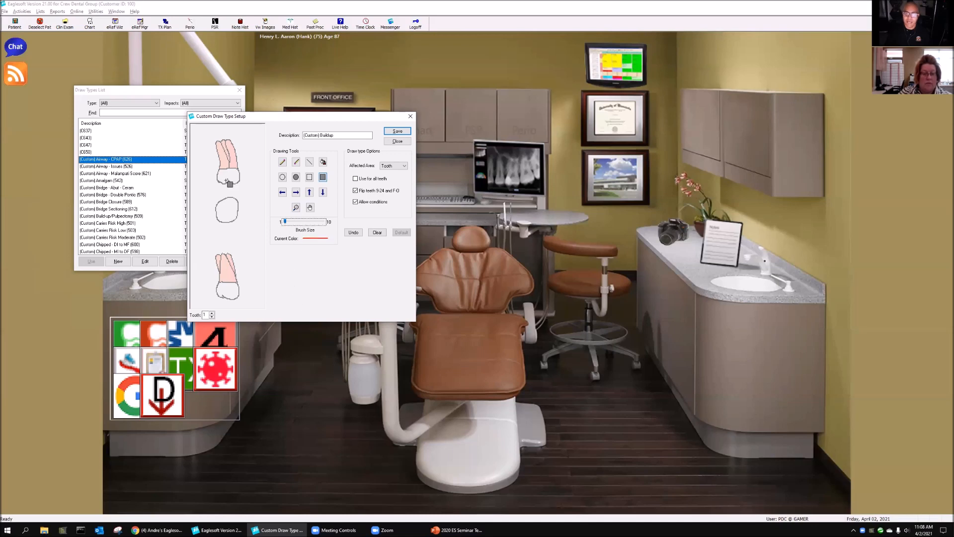
mouse_move(230, 163)
mouse_down()
mouse_move(225, 157)
mouse_move(236, 174)
mouse_up()
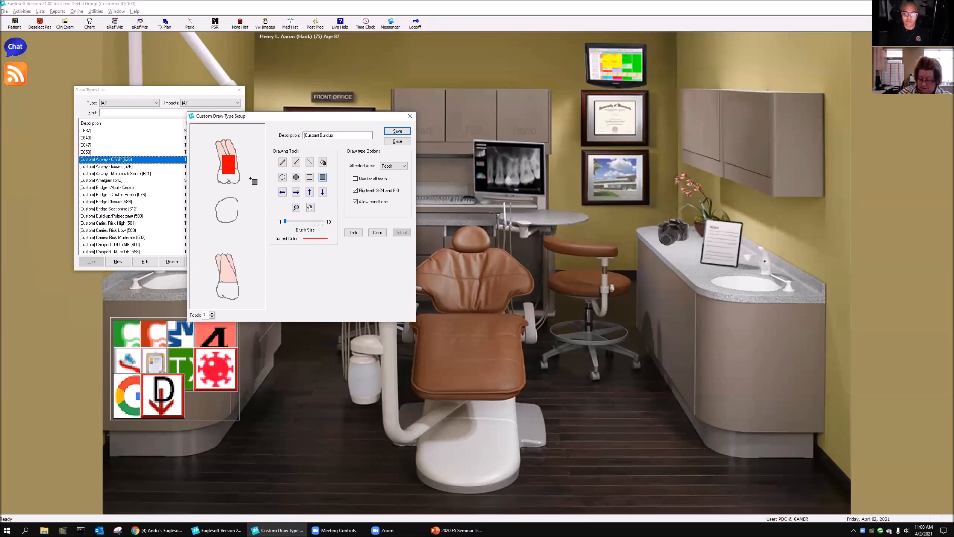
drag(219, 203, 234, 219)
drag(221, 271, 234, 289)
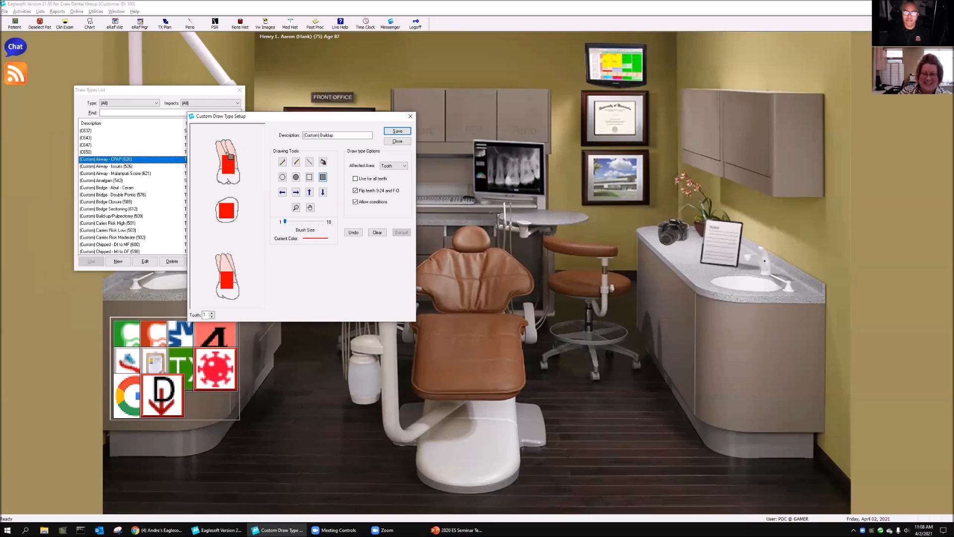
Step: Clear the default drawing of tooth 2, draw a filled rectangle on its buccal view, and save the draw type
click(212, 312)
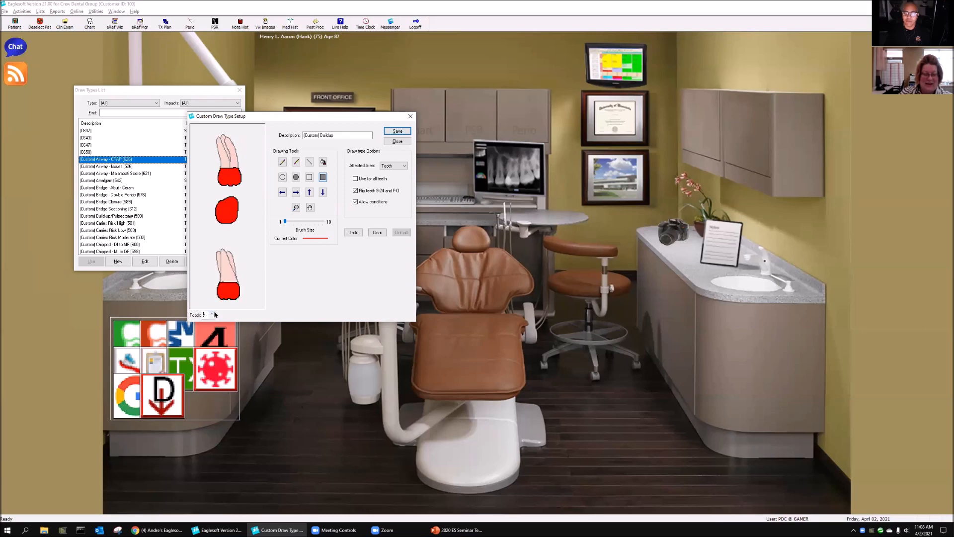
click(378, 233)
drag(222, 154, 237, 177)
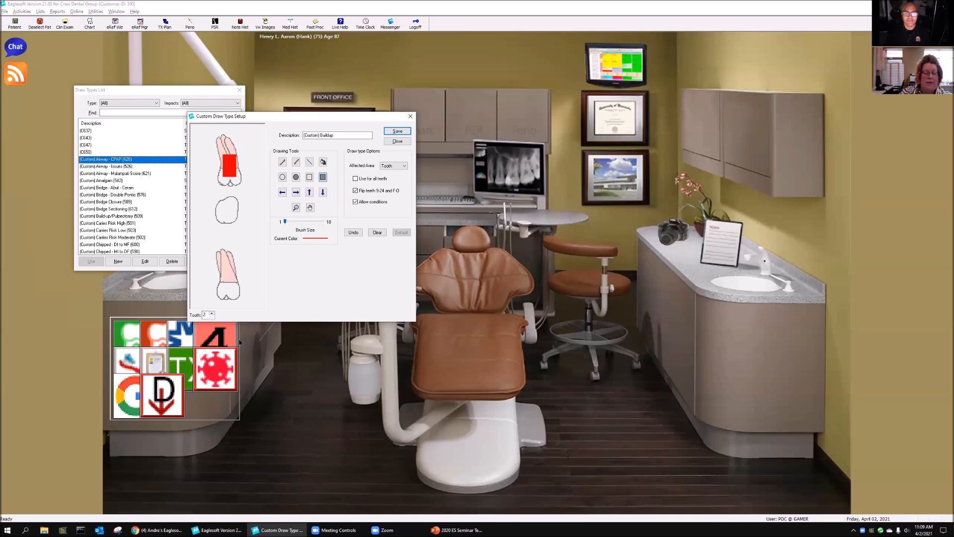
click(213, 313)
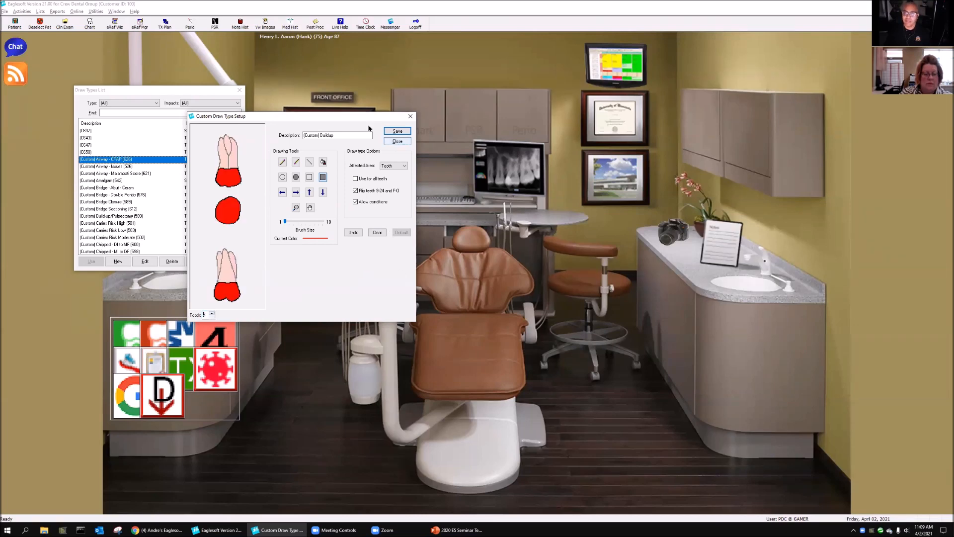
click(397, 131)
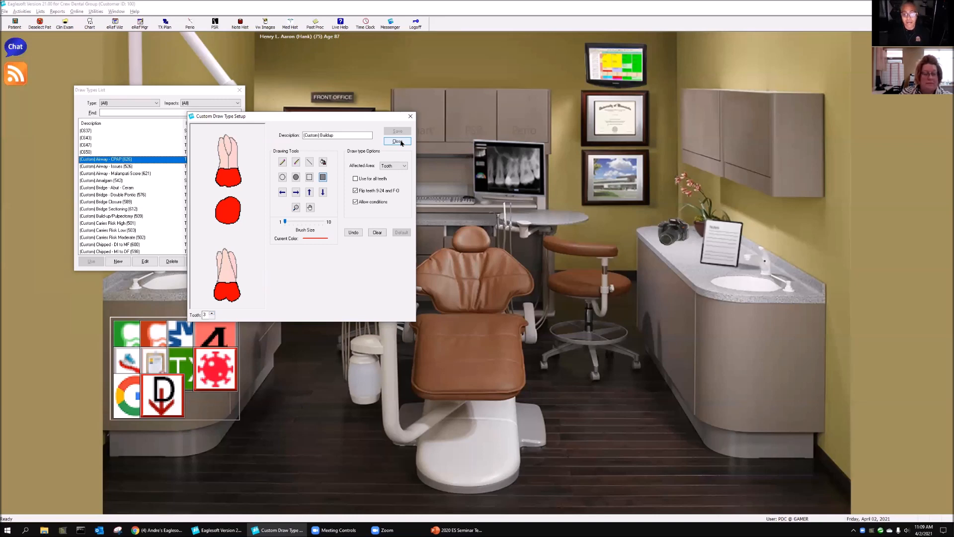
Step: Clear the default drawing of primary tooth A and draw a filled rectangle on its buccal view
click(210, 312)
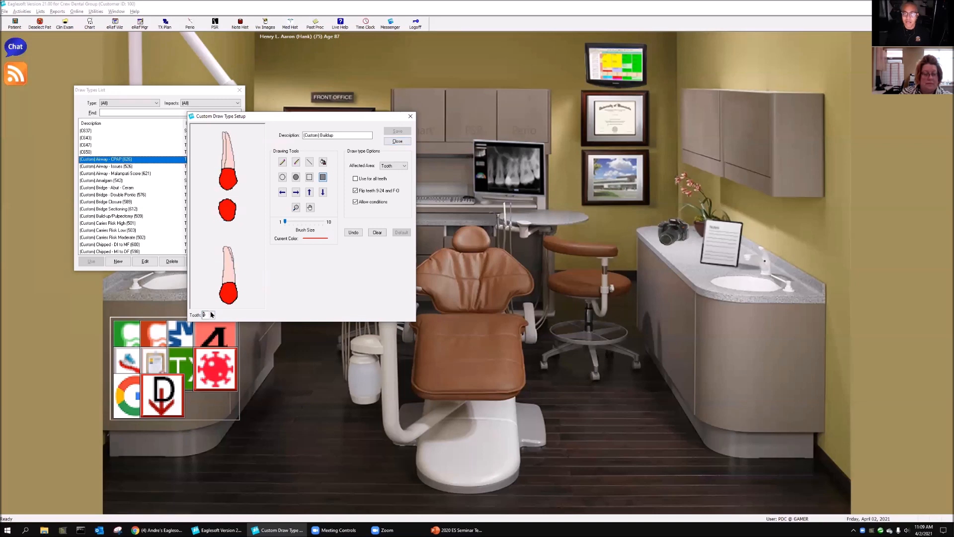
click(212, 313)
click(212, 313)
click(212, 313)
click(212, 313)
click(213, 313)
click(212, 312)
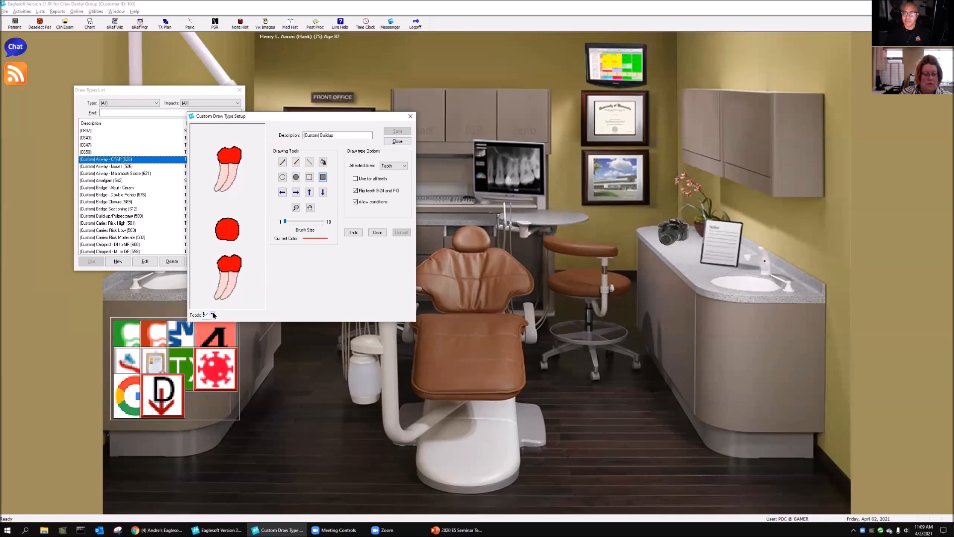
click(213, 313)
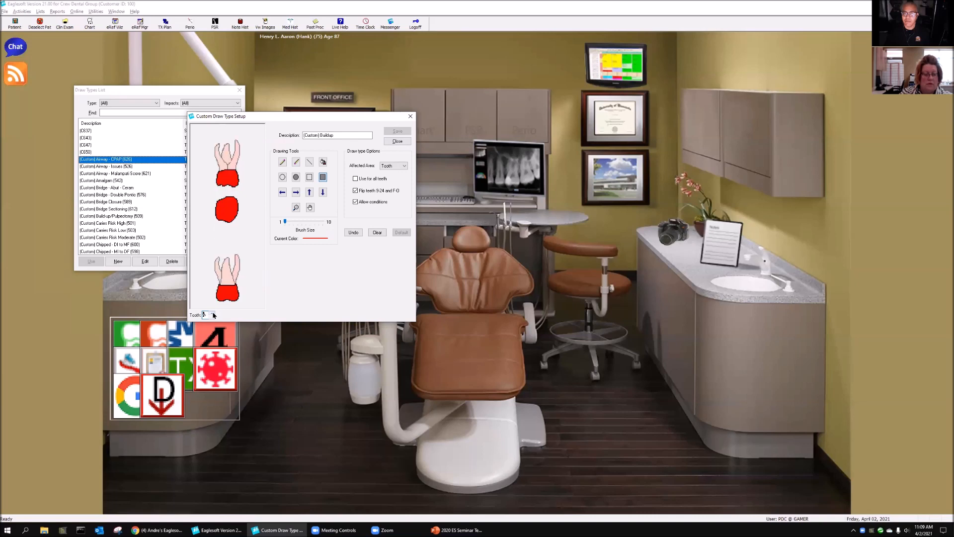
click(377, 232)
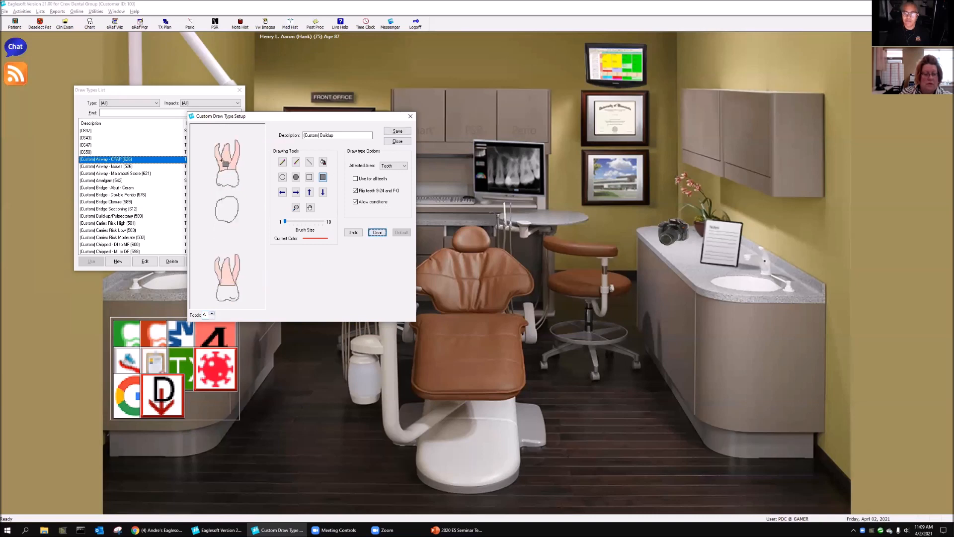
drag(220, 158, 235, 176)
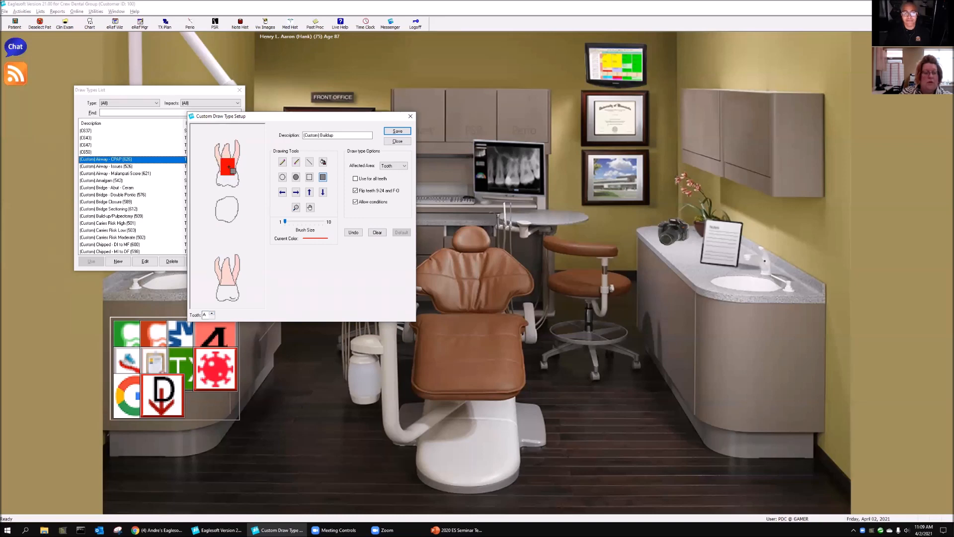
Step: Rename the draw type as "(Custom) Buildup/Pulp", finish its setup, and close the Draw Types list
click(344, 135)
text(/Pulp)
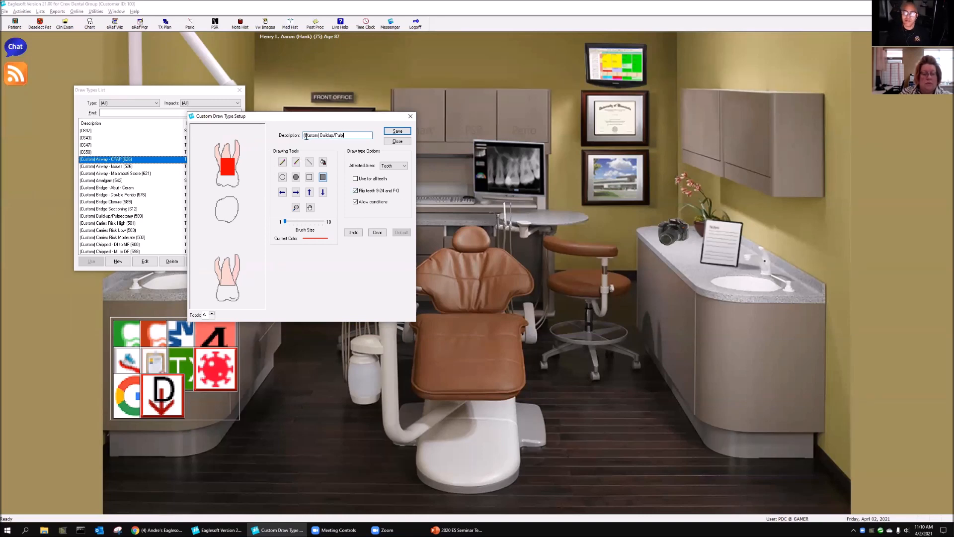
click(402, 142)
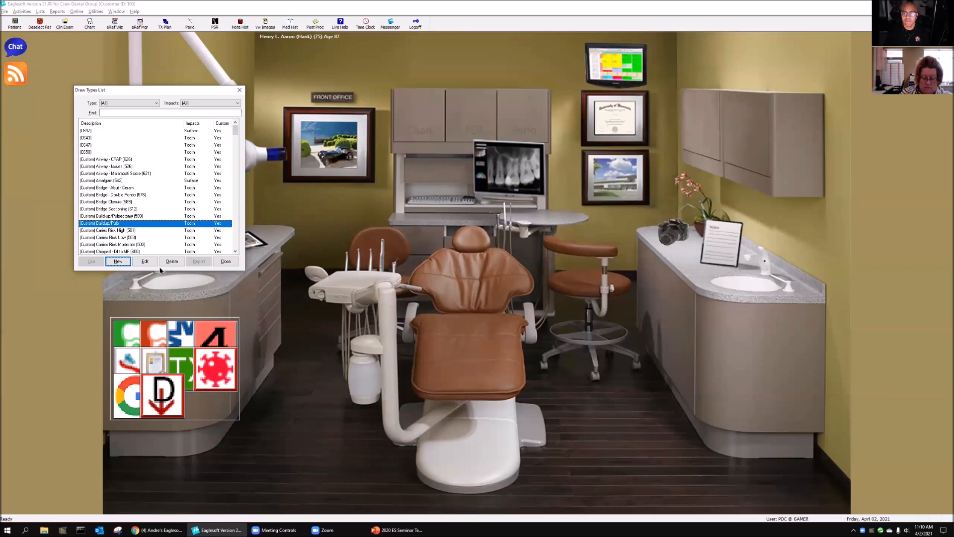
click(224, 262)
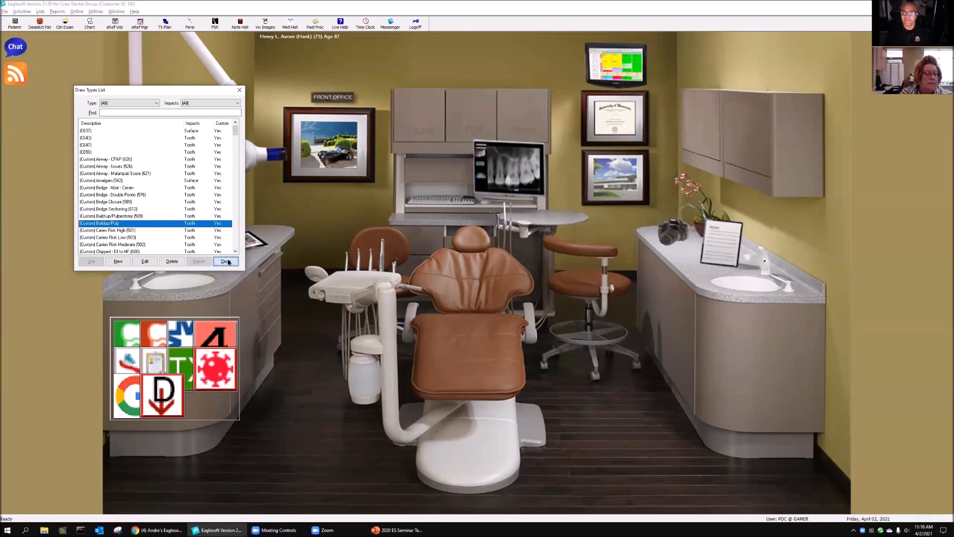
Step: Find service code D2950 (Core Buildup) in the service list and open its chart setup
click(40, 11)
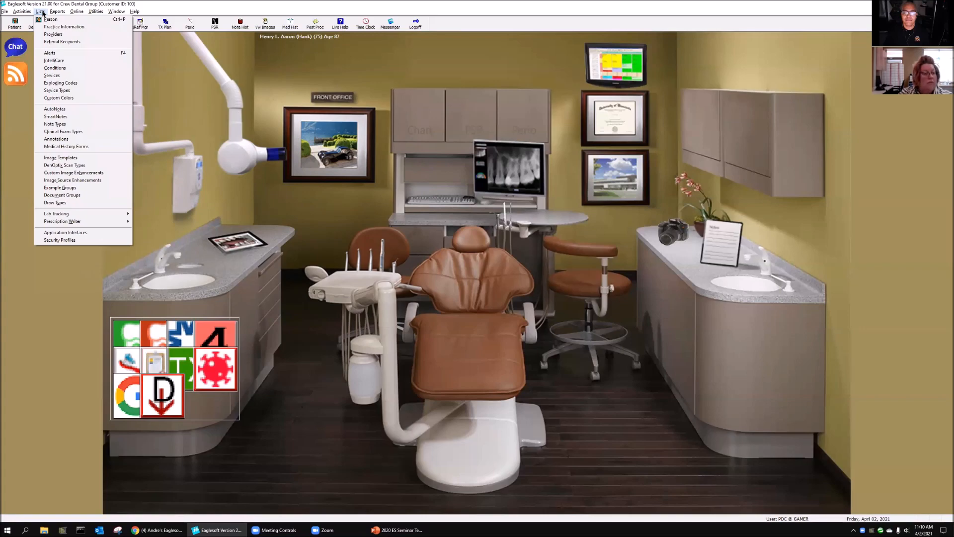
click(58, 77)
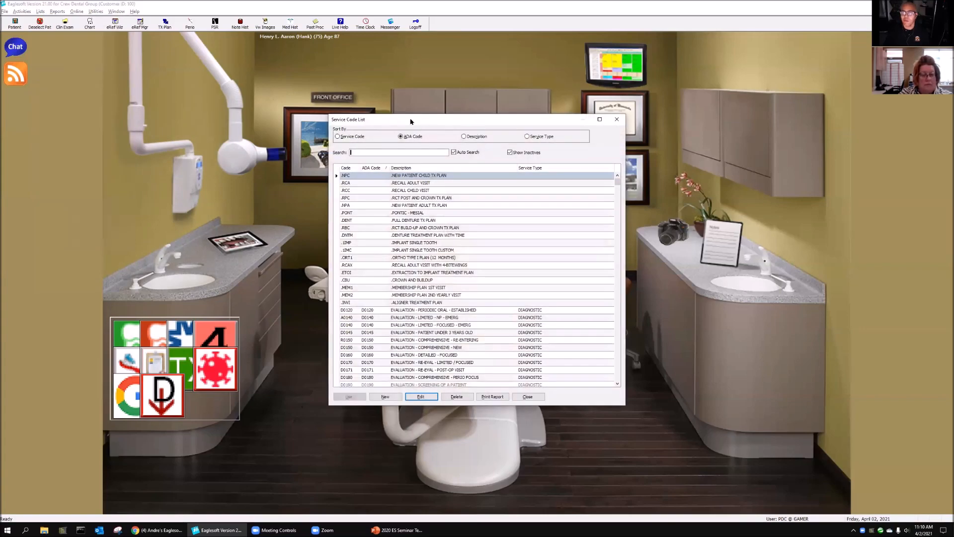
drag(411, 121, 184, 69)
text(d2950)
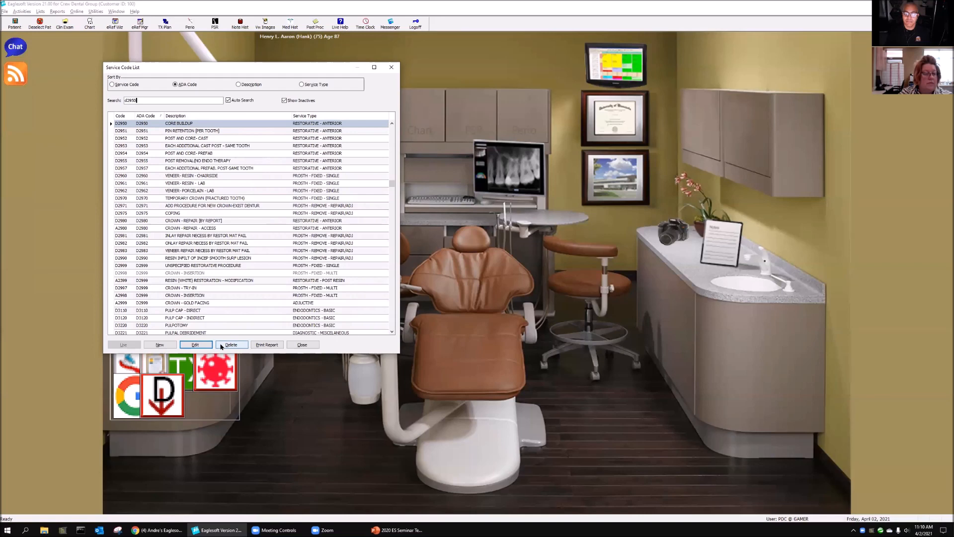
click(196, 344)
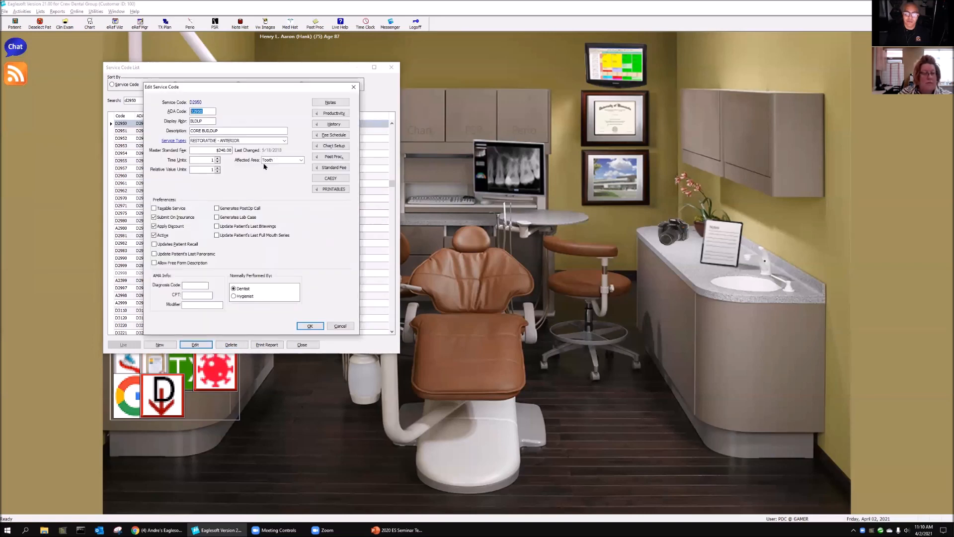
click(341, 147)
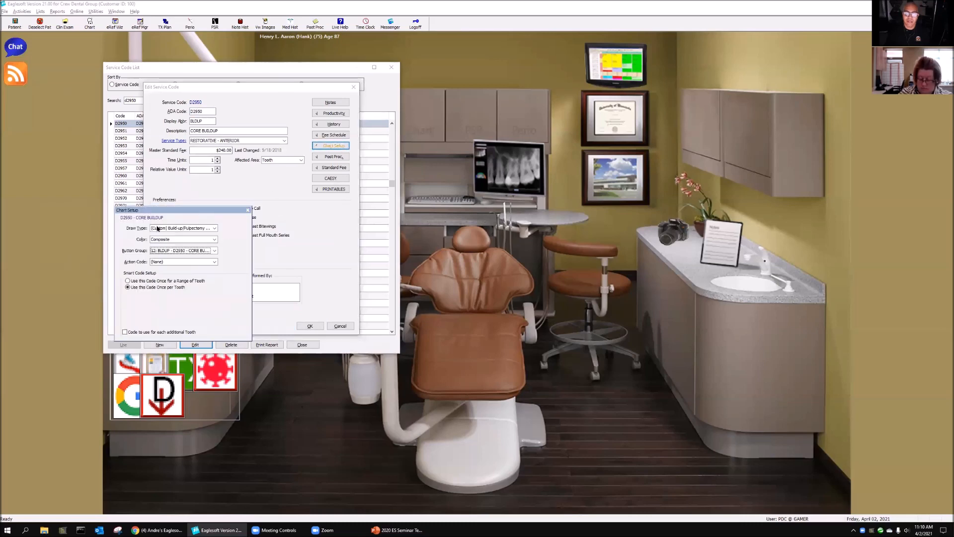
Step: Try the "(Custom) Buildup/Pulp" draw type on D2950, restore "(Custom) Build-up/Pulpectomy (509)", accept the service code, and close the list
click(213, 227)
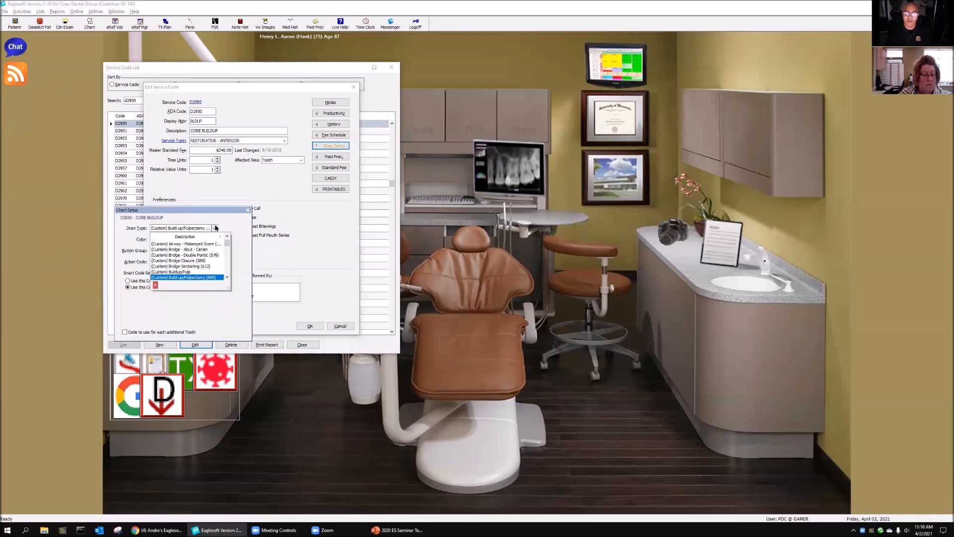
click(204, 277)
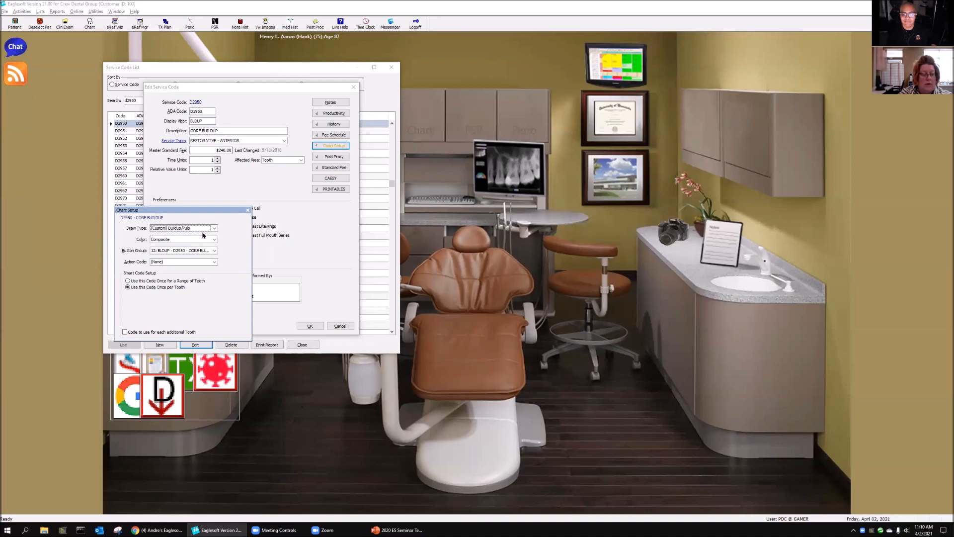
click(215, 228)
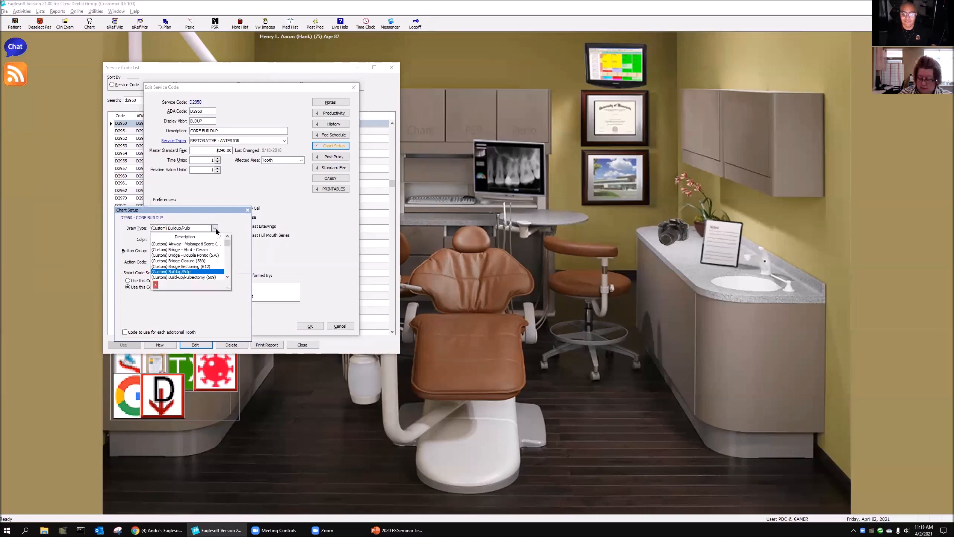
click(209, 278)
click(340, 326)
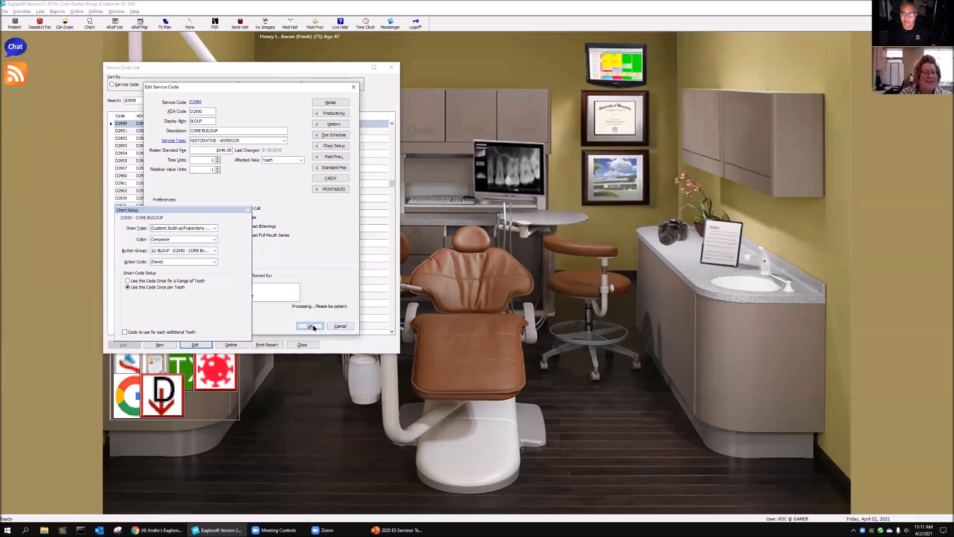
click(313, 343)
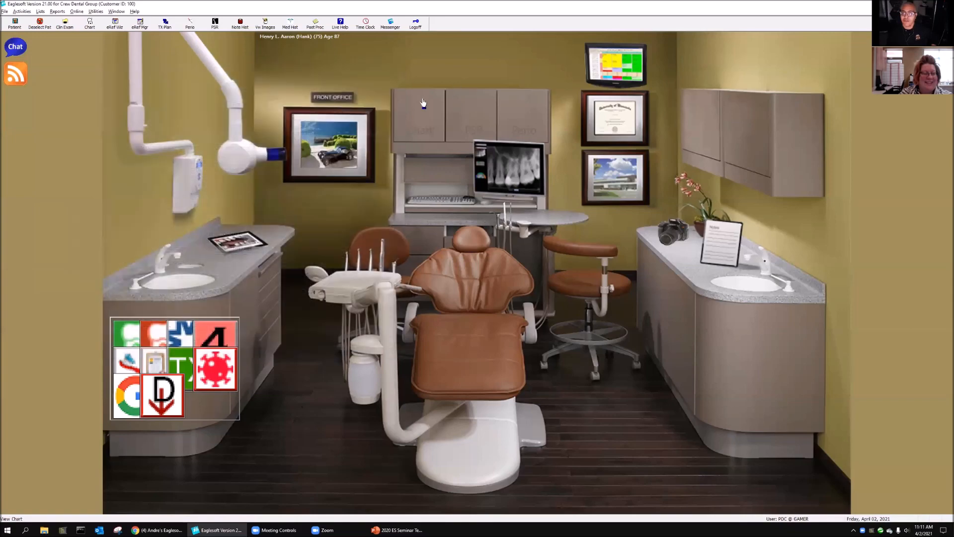
Step: Chart an existing D2950 core buildup on tooth 3 in the patient's chart and close the chart without saving
click(442, 315)
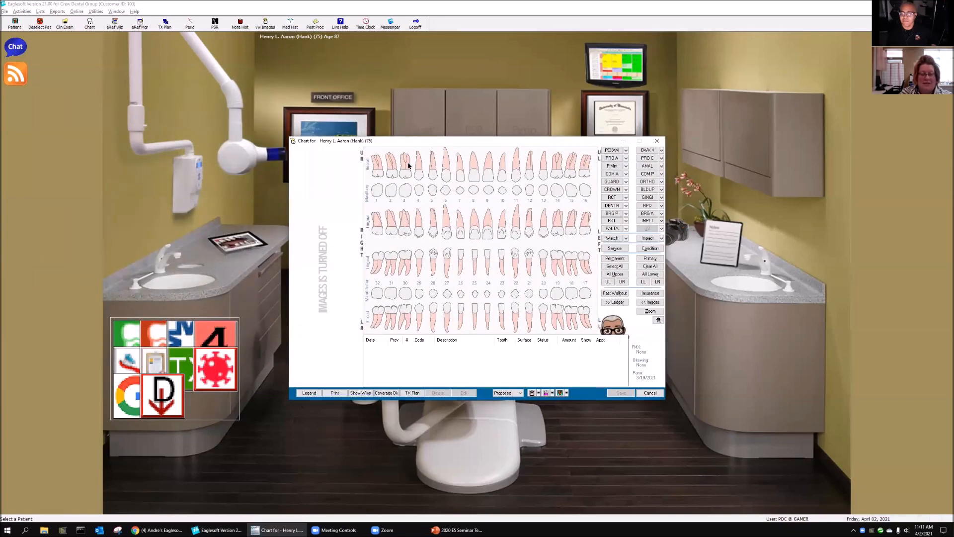
click(409, 165)
drag(441, 143, 263, 93)
click(474, 140)
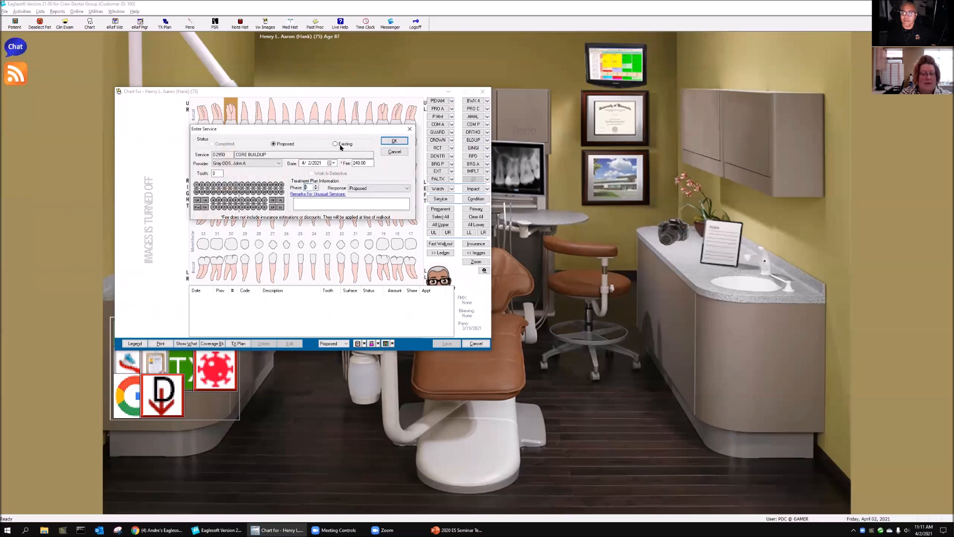
click(346, 144)
click(394, 140)
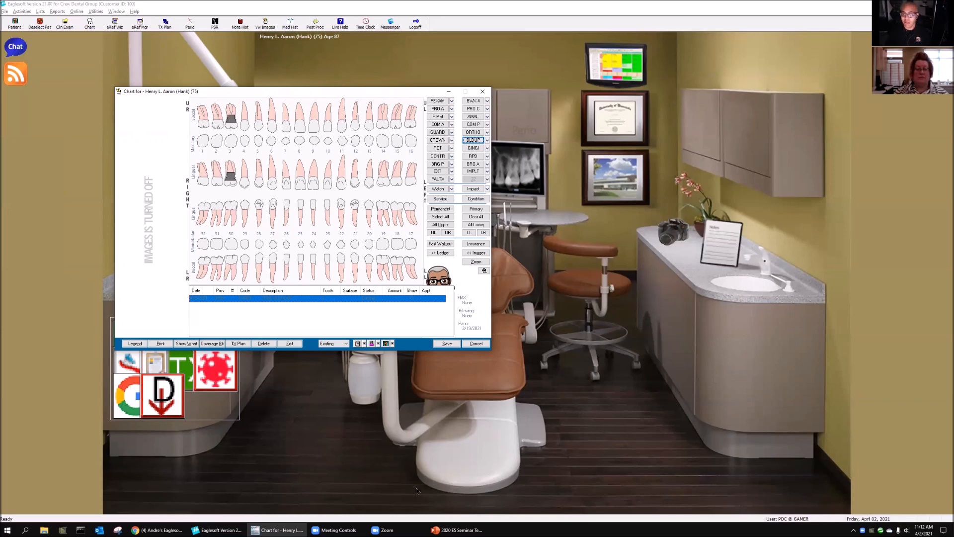
click(486, 343)
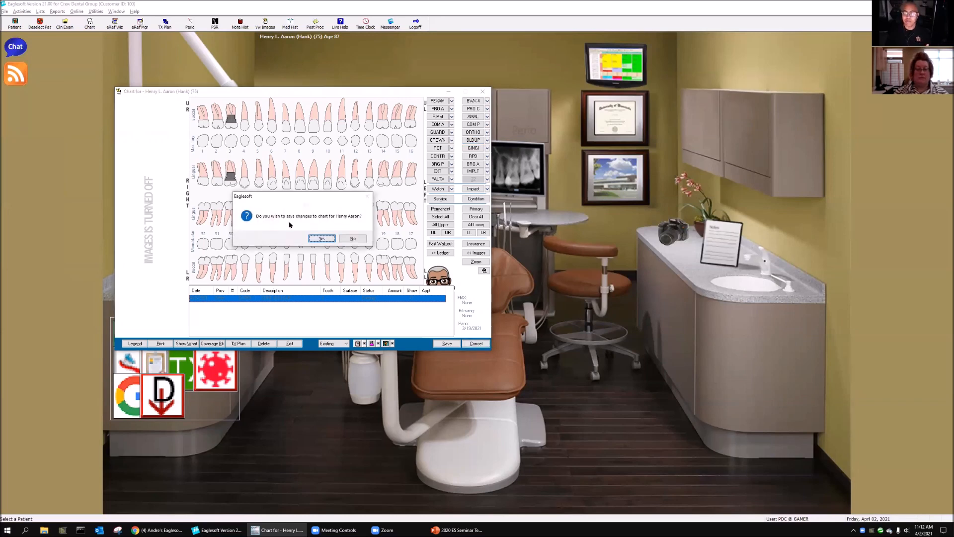
click(354, 239)
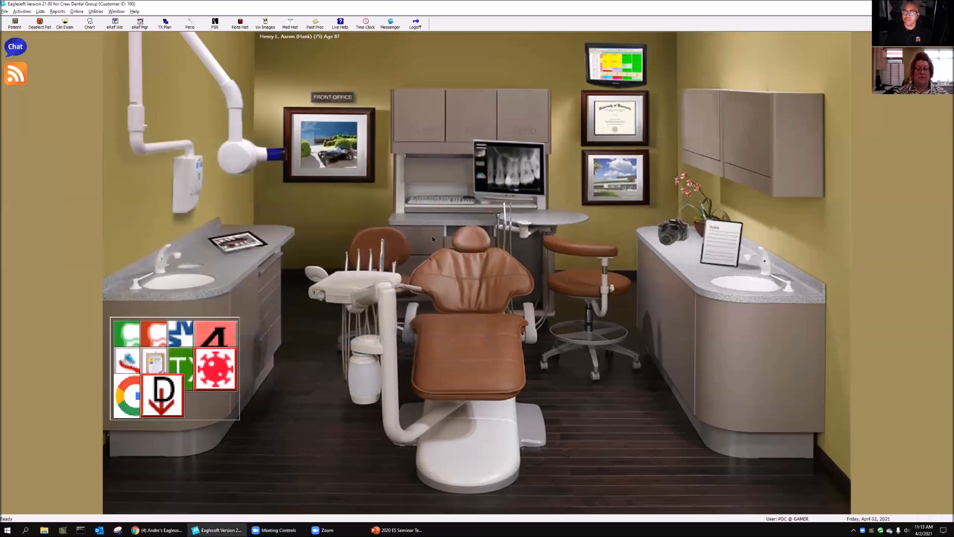
Step: Open the "(Custom) Buildup/Pulp" draw type for editing and clear the drawing on tooth 1
click(41, 11)
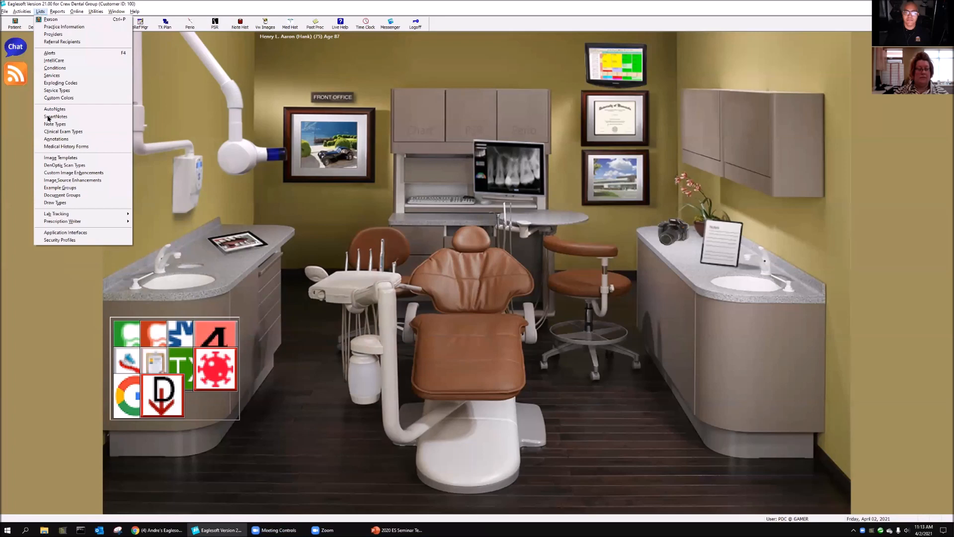
key(Return)
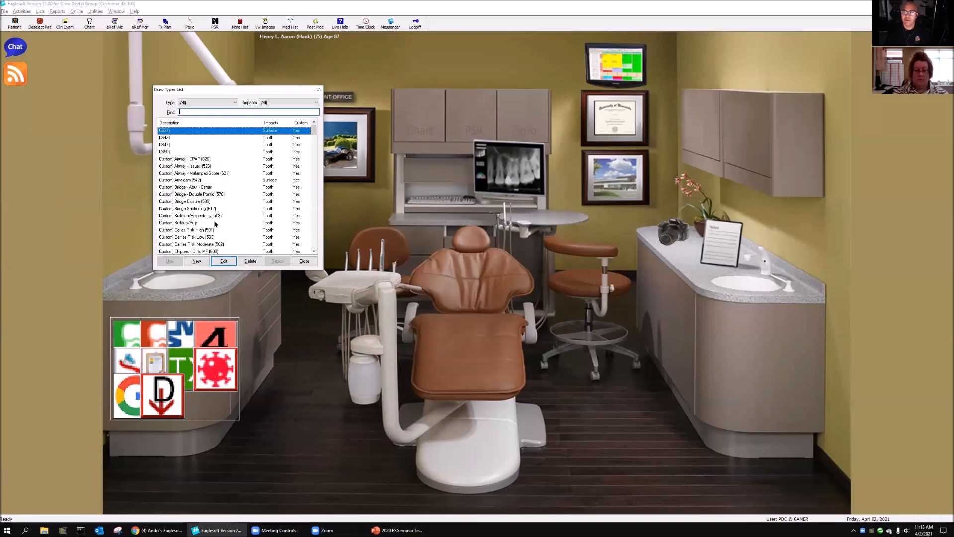
click(191, 223)
click(224, 260)
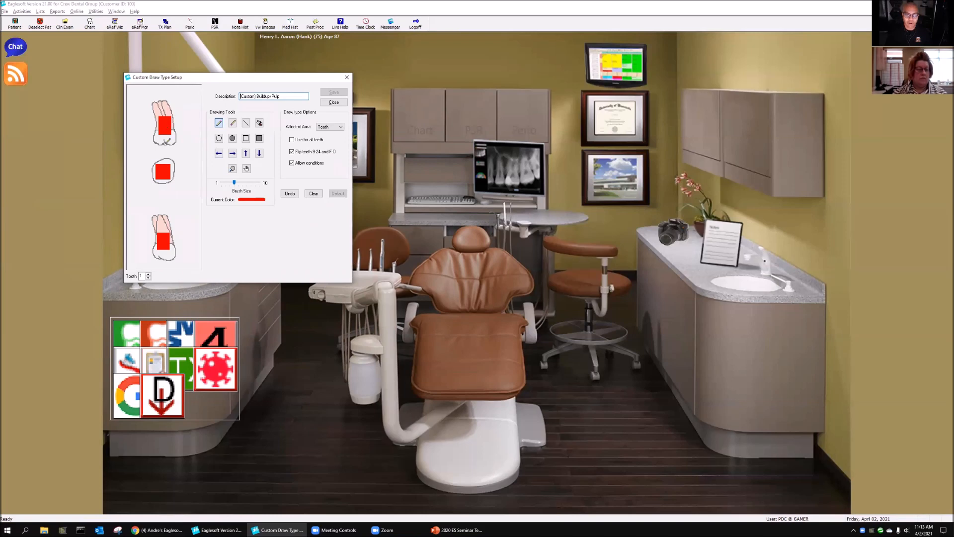
click(314, 193)
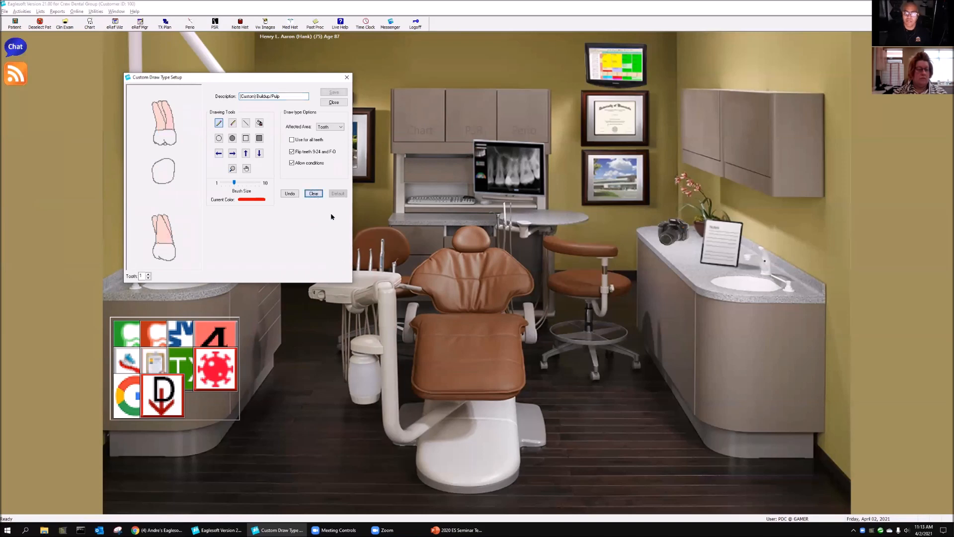
Step: Rename the draw type as "(Custom) Custom Abutment"
drag(257, 97, 316, 98)
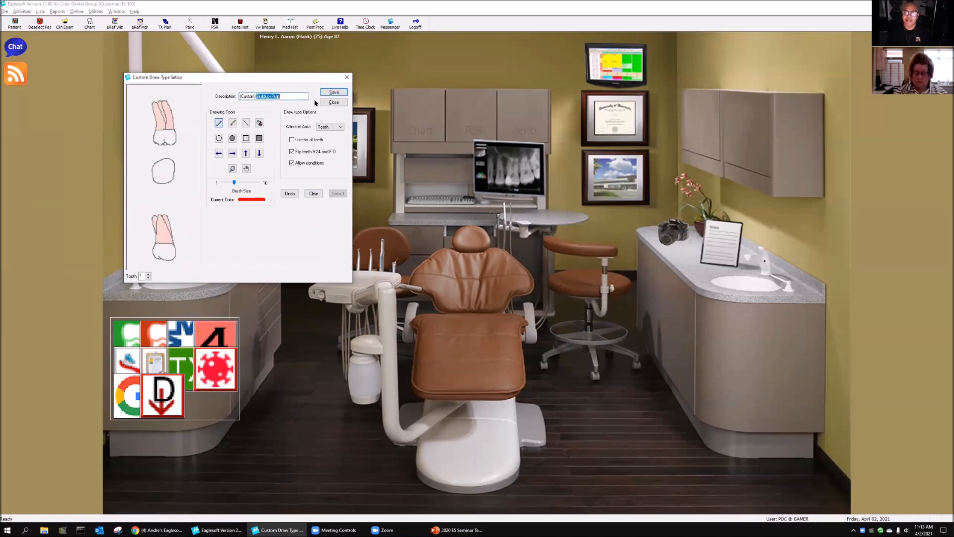
text(Custom) Custom)
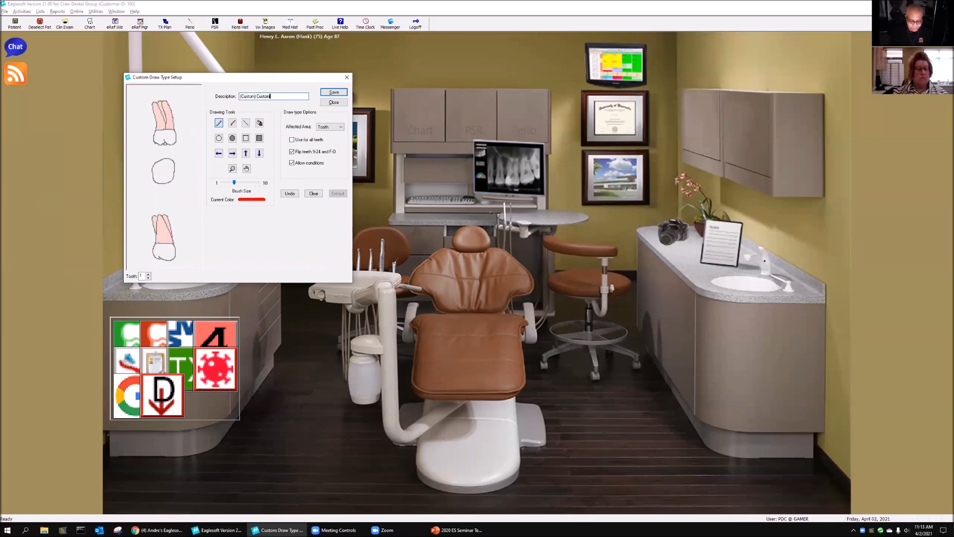
text( Abutment)
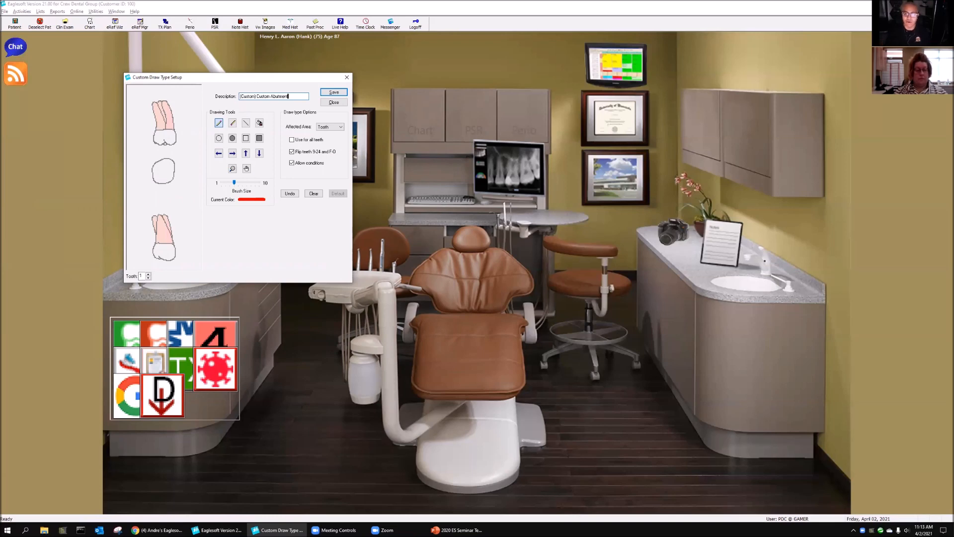
Step: Draw an unfilled red rectangle over the root and crown junction in tooth 1's uppermost view, clearing and redrawing it with thicker brush sizes
click(247, 139)
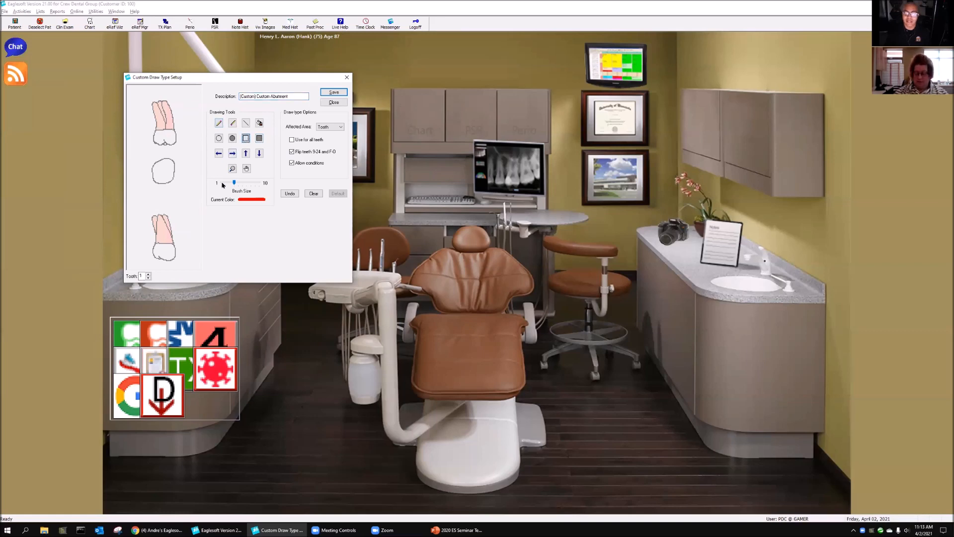
click(237, 184)
drag(238, 185, 221, 184)
drag(158, 117, 171, 138)
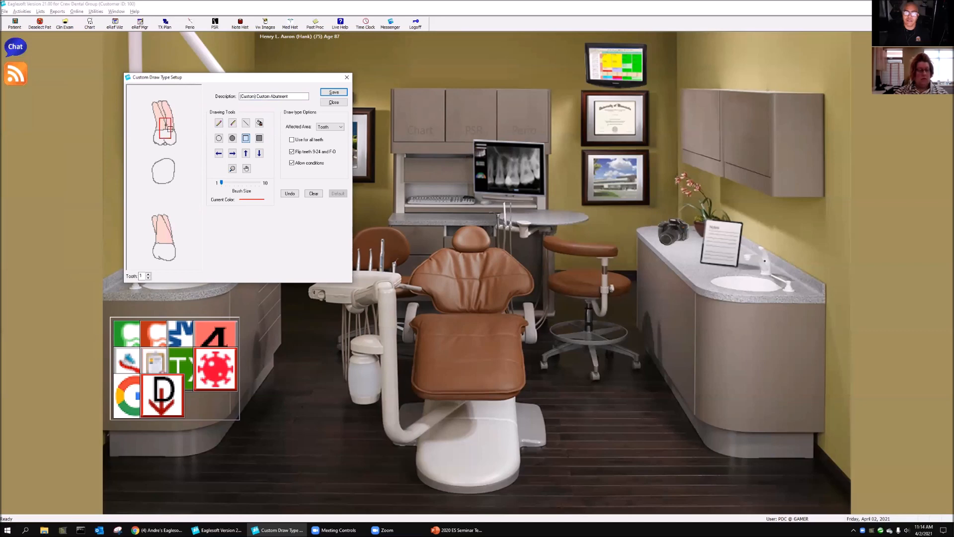
click(314, 193)
click(222, 184)
click(222, 183)
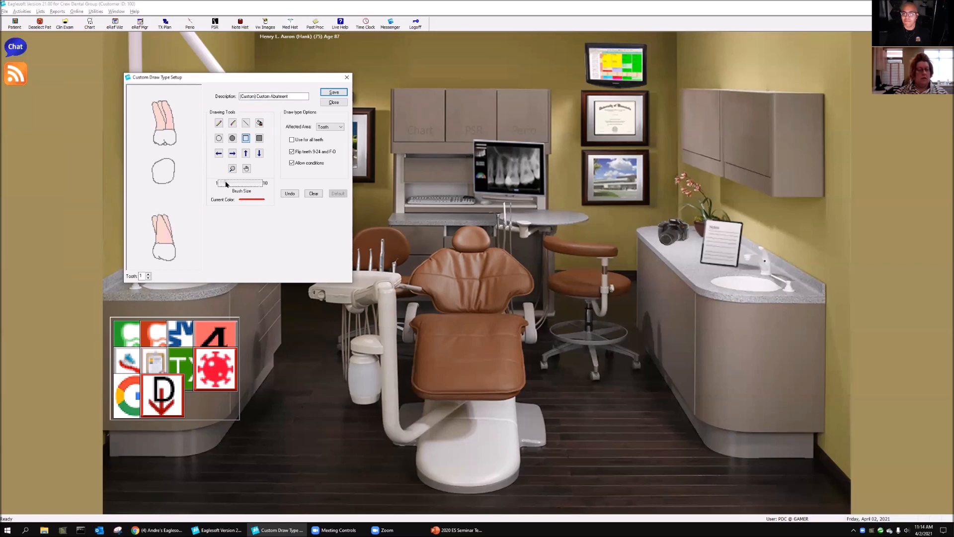
drag(158, 116, 171, 134)
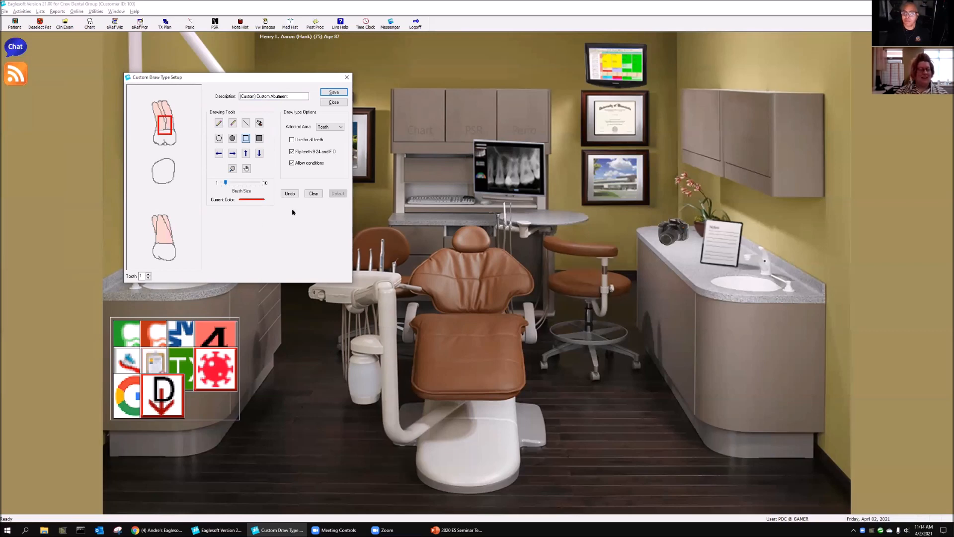
click(314, 194)
click(229, 184)
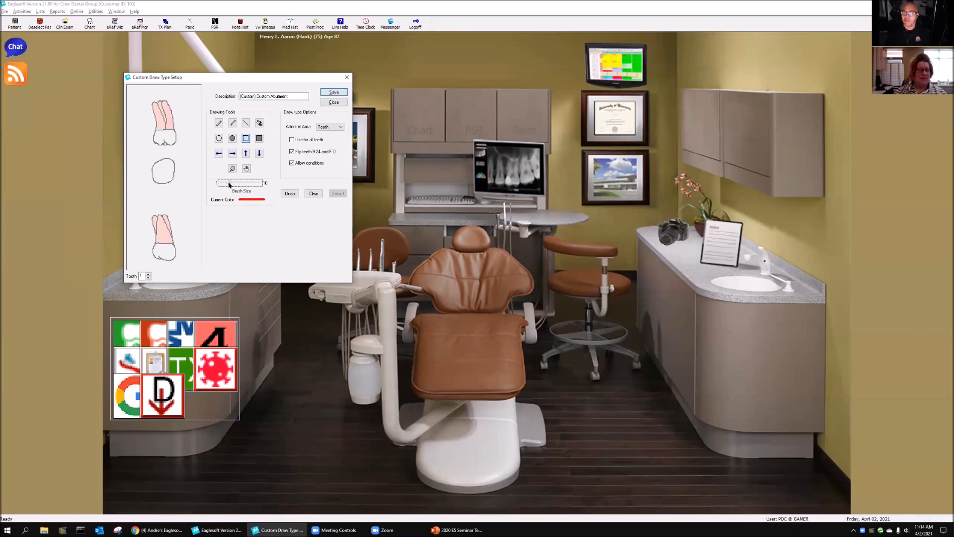
drag(159, 116, 172, 137)
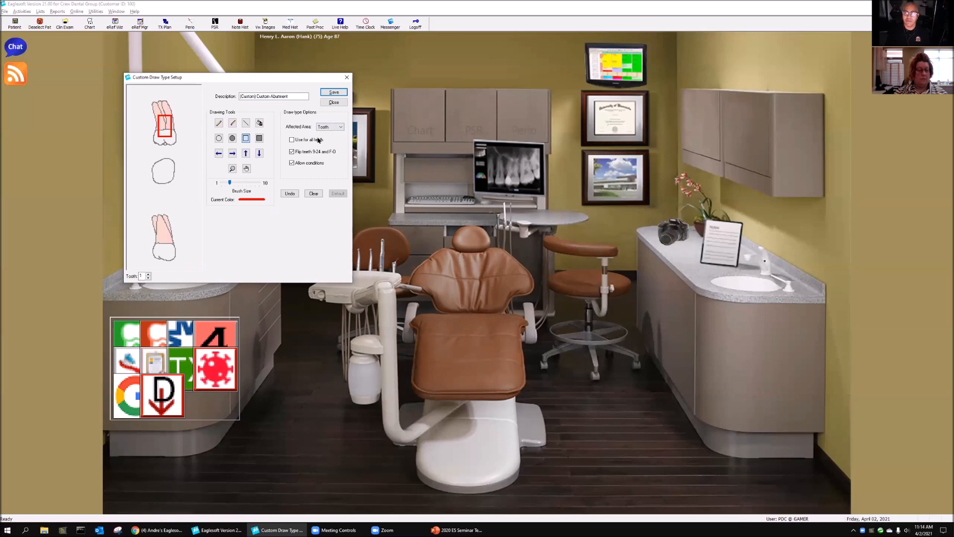
Step: Save the custom abutment draw type and close the draw types list
click(342, 93)
click(343, 102)
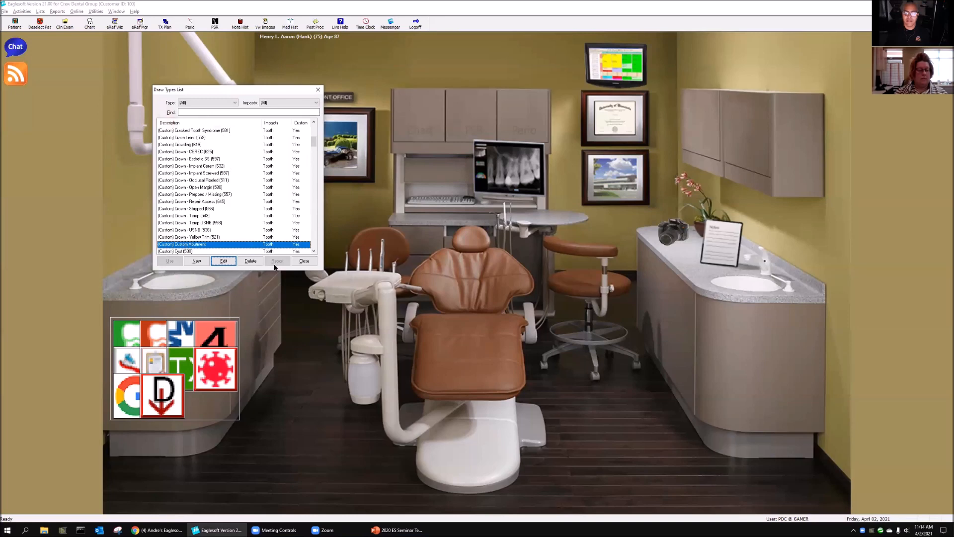
click(303, 261)
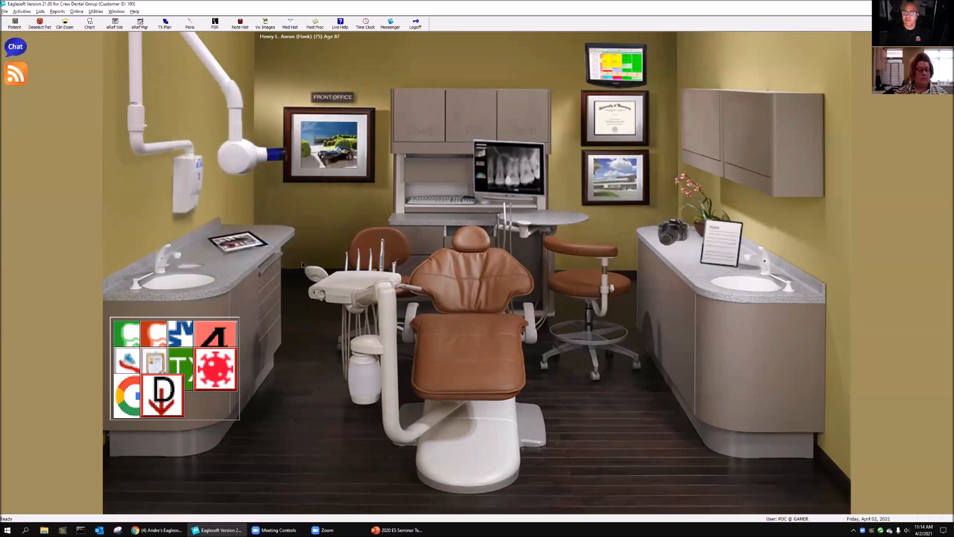
Step: Search the service code list for d6, hide inactive codes, and open D6057 (Implant - Abutment - Custom) for editing
click(42, 12)
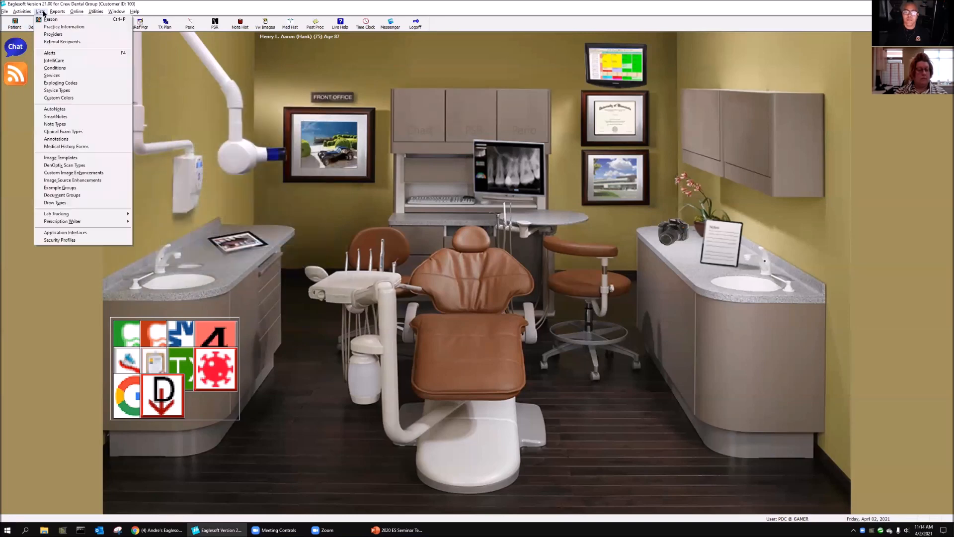
click(70, 75)
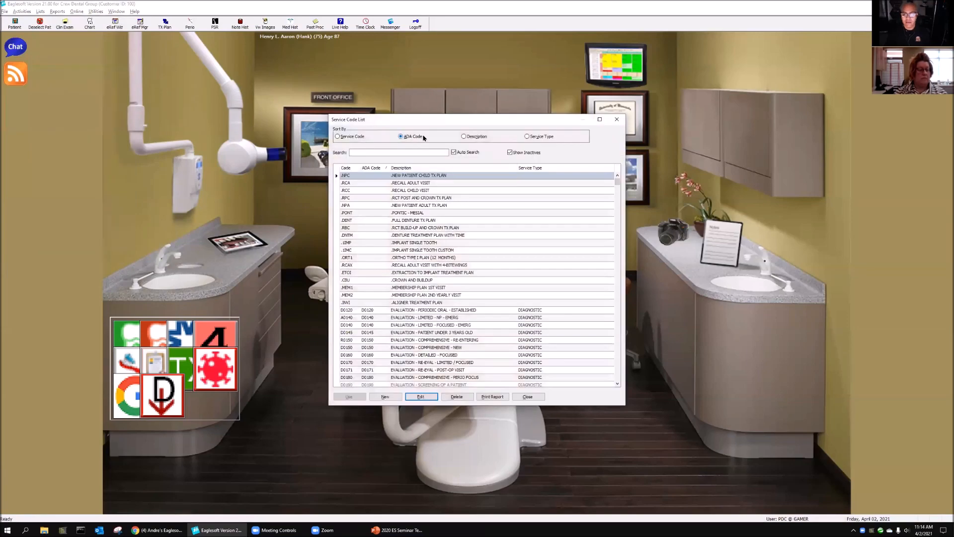
text(d6)
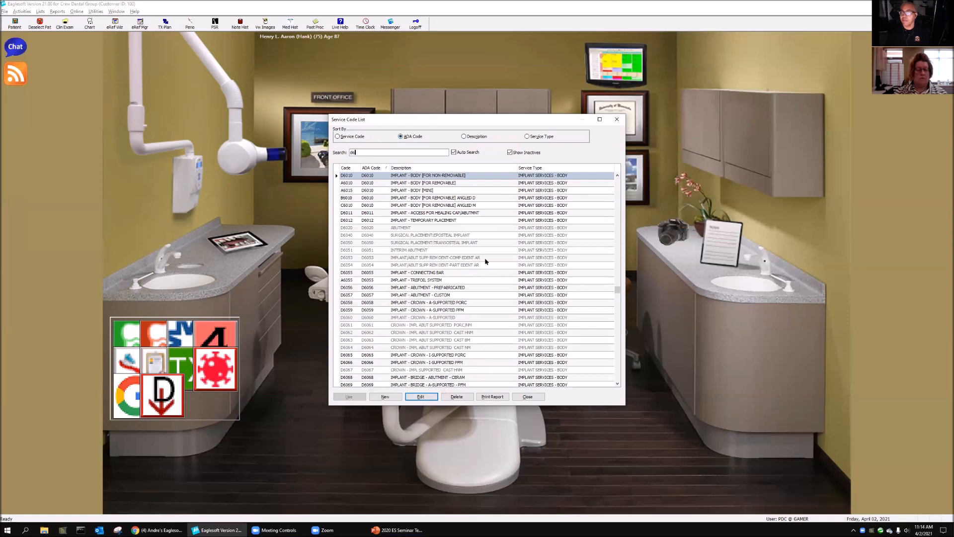
click(451, 296)
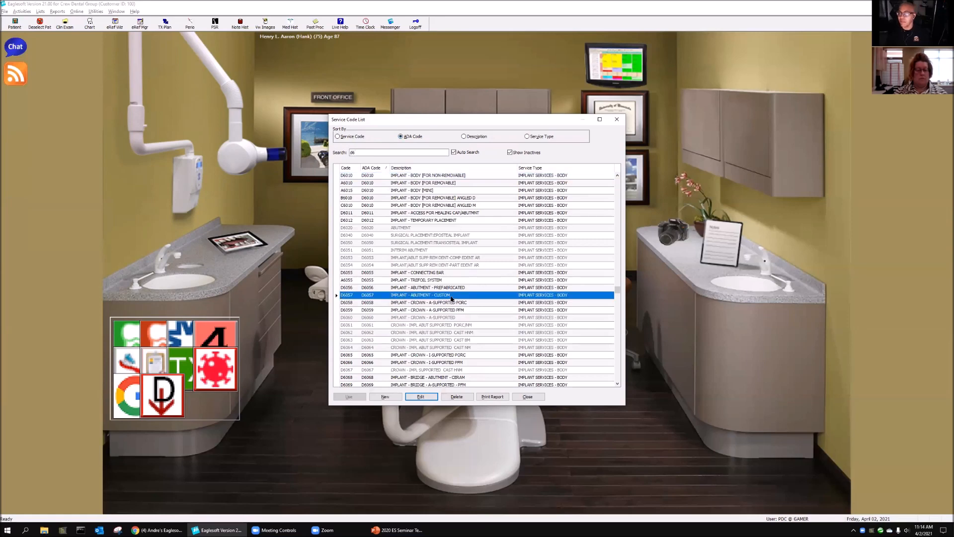
click(516, 153)
click(421, 396)
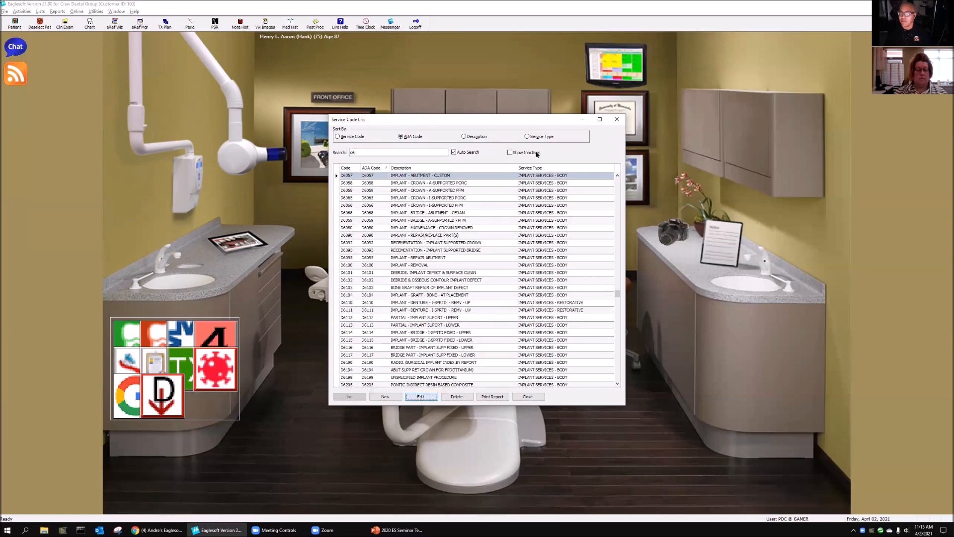
drag(462, 136, 236, 64)
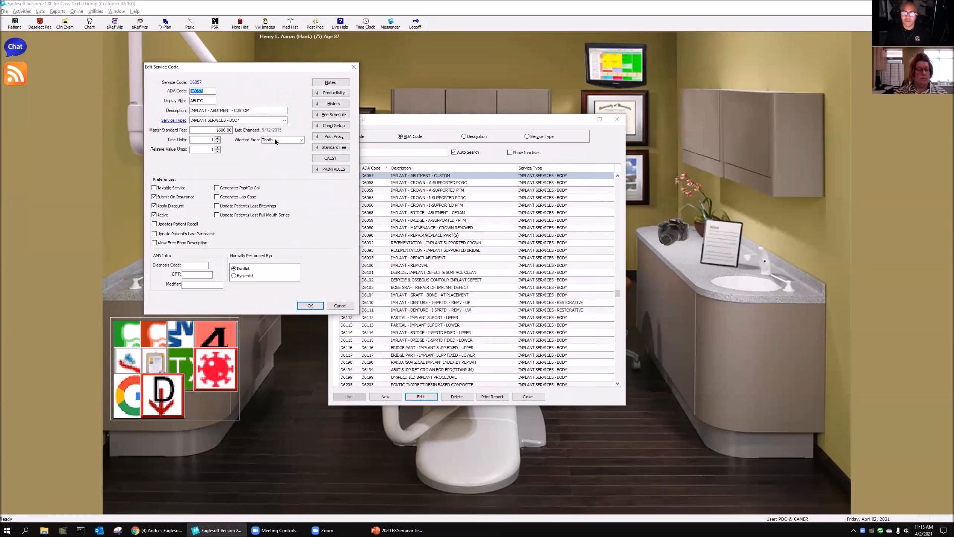
Step: Assign the "(Custom) Custom Abutment" draw type in D6057's chart setup, accept the service code, and close the list
click(333, 126)
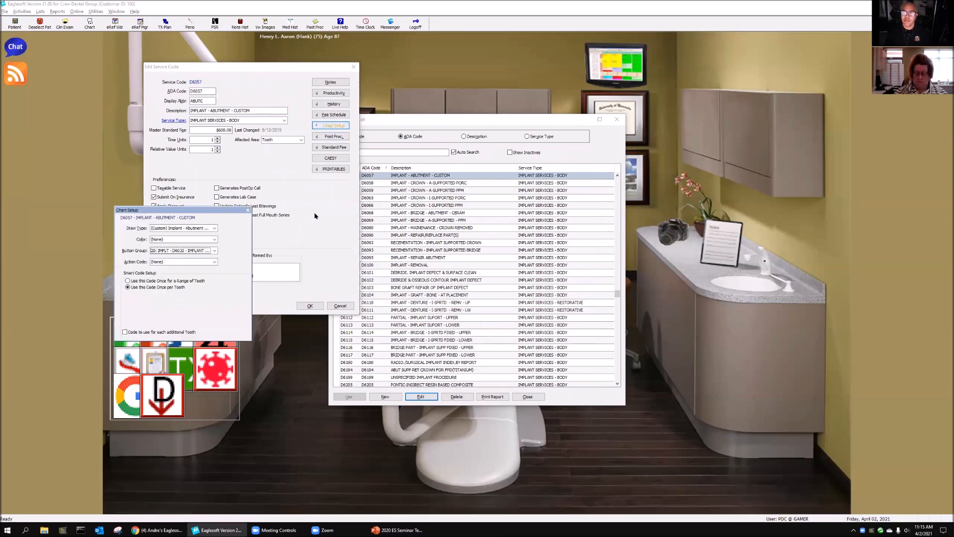
click(184, 228)
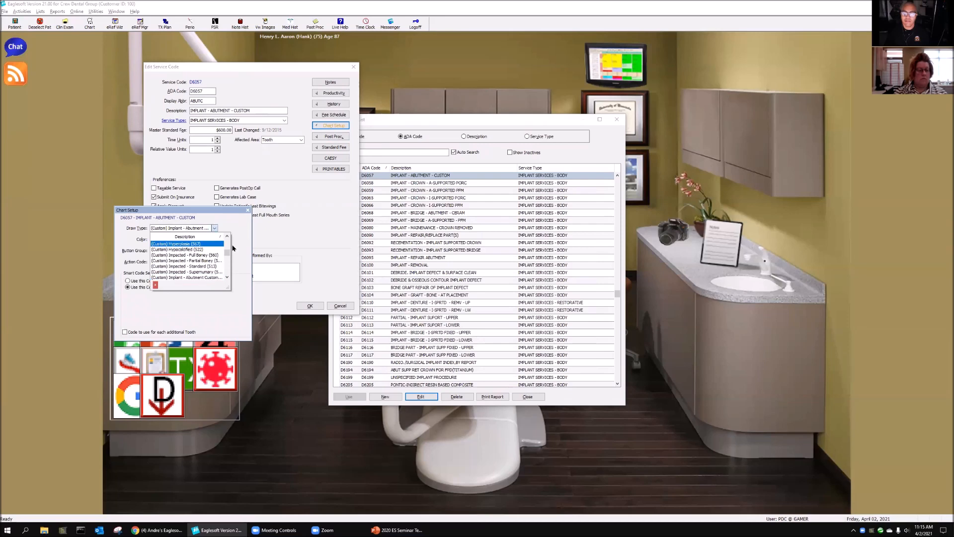
drag(227, 254, 228, 254)
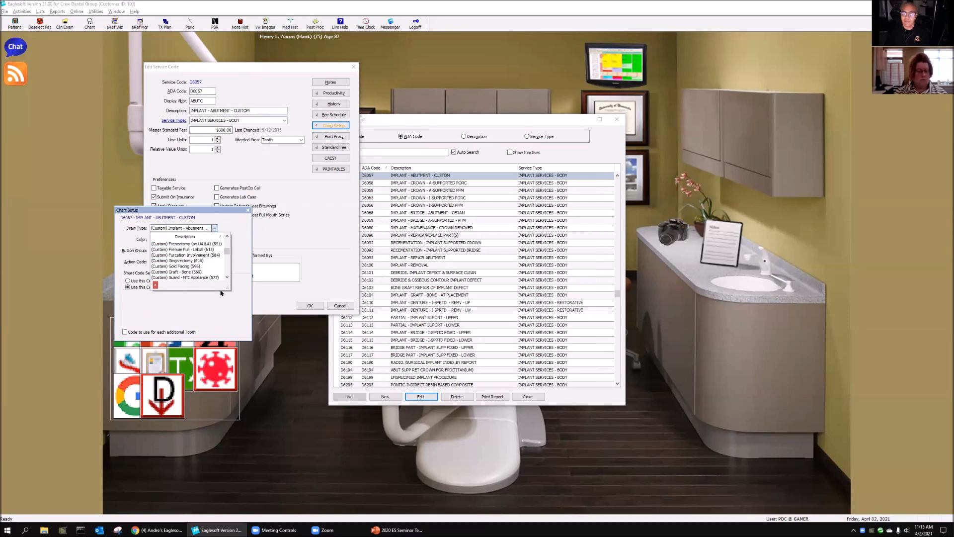
click(226, 236)
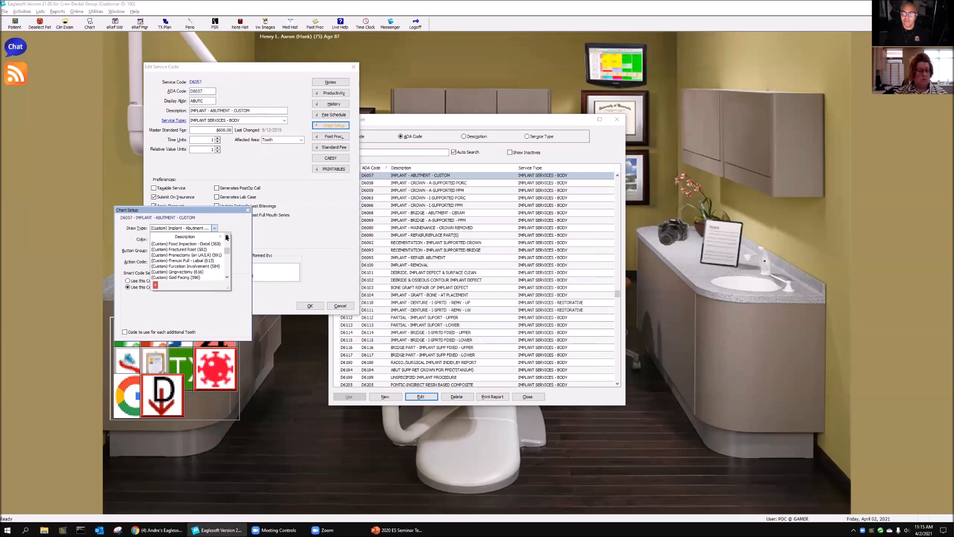
click(226, 236)
click(227, 236)
click(227, 236)
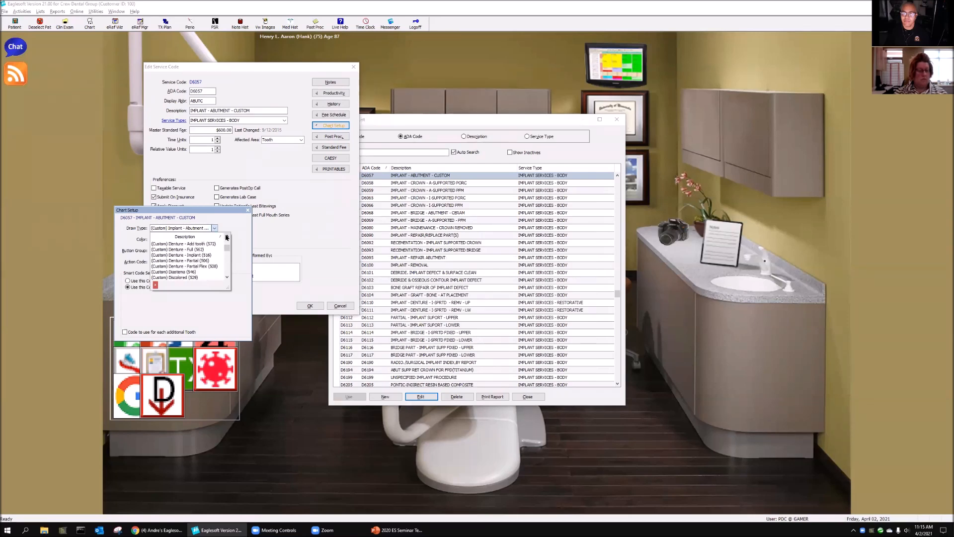
click(227, 237)
click(226, 236)
click(226, 236)
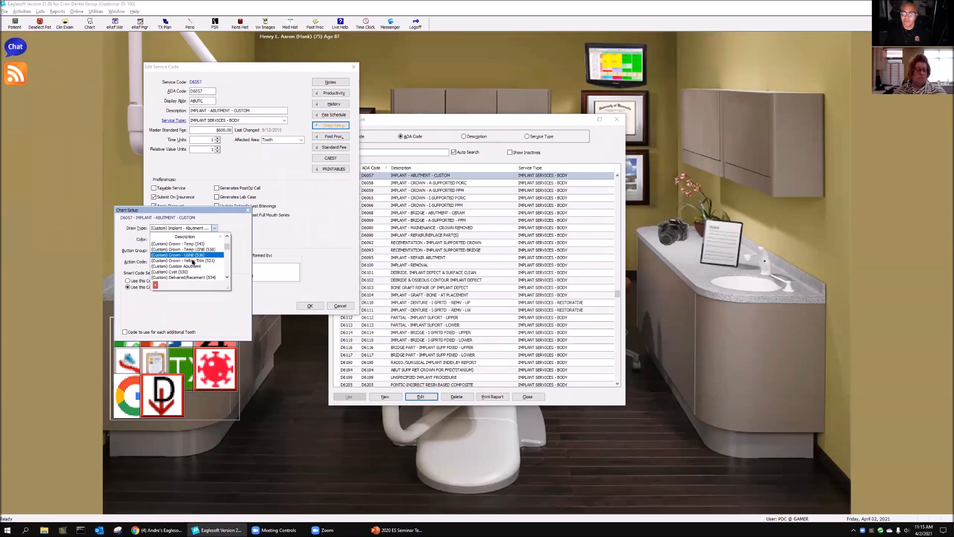
click(189, 267)
click(310, 306)
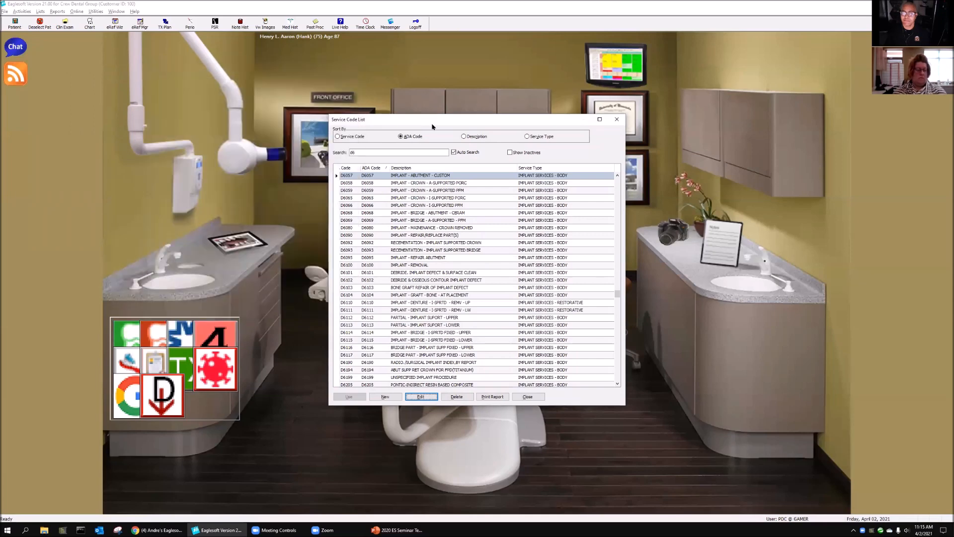
click(534, 396)
Step: Open the patient's chart and add an existing D6010 implant body (for non-removable) on tooth 1
click(390, 108)
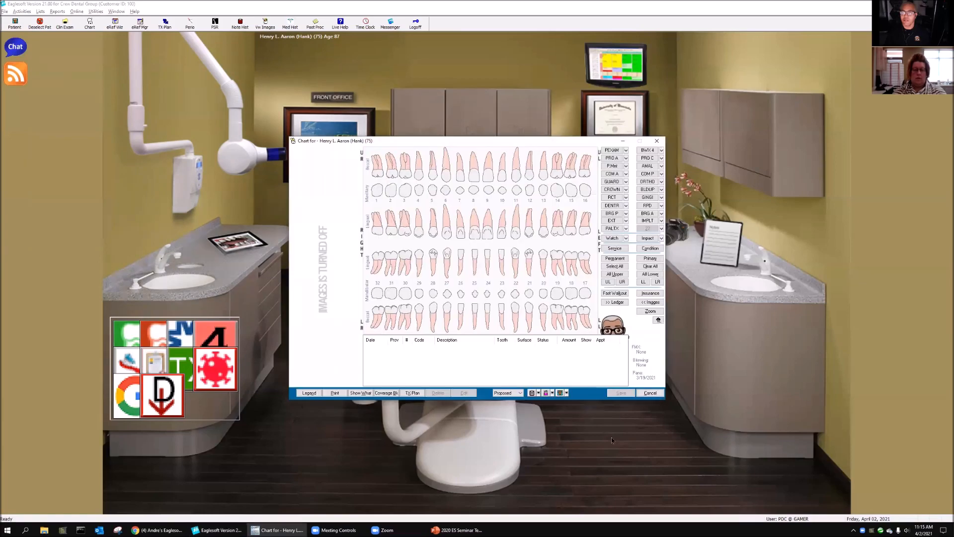
click(377, 183)
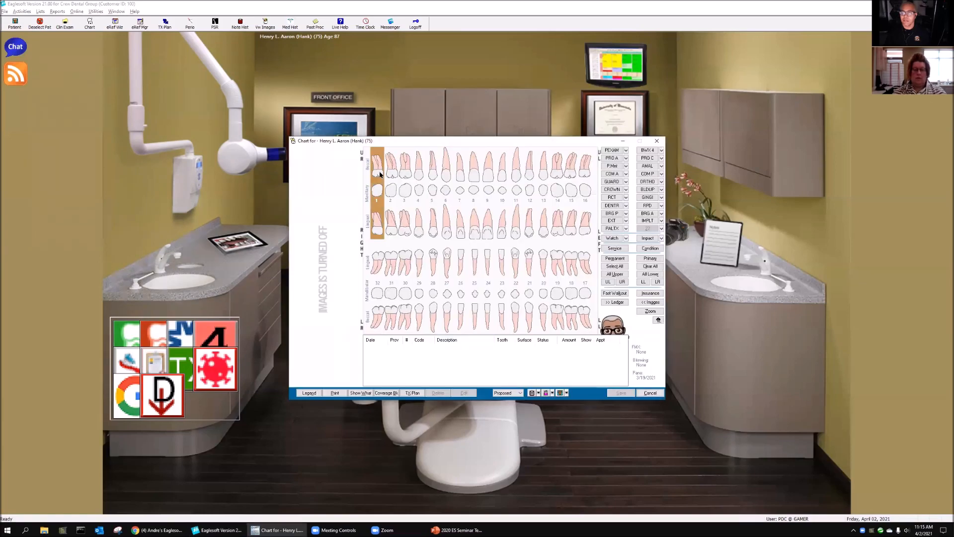
click(642, 221)
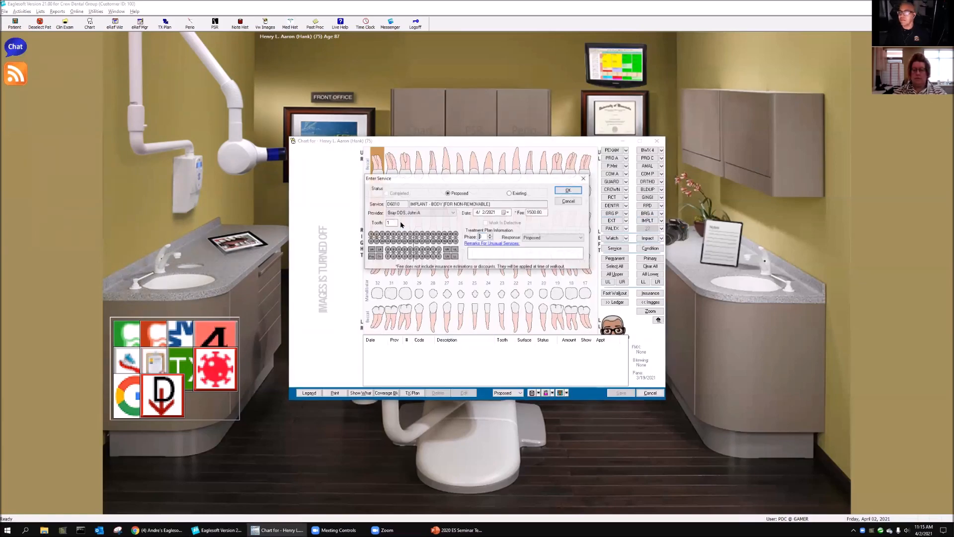
click(568, 189)
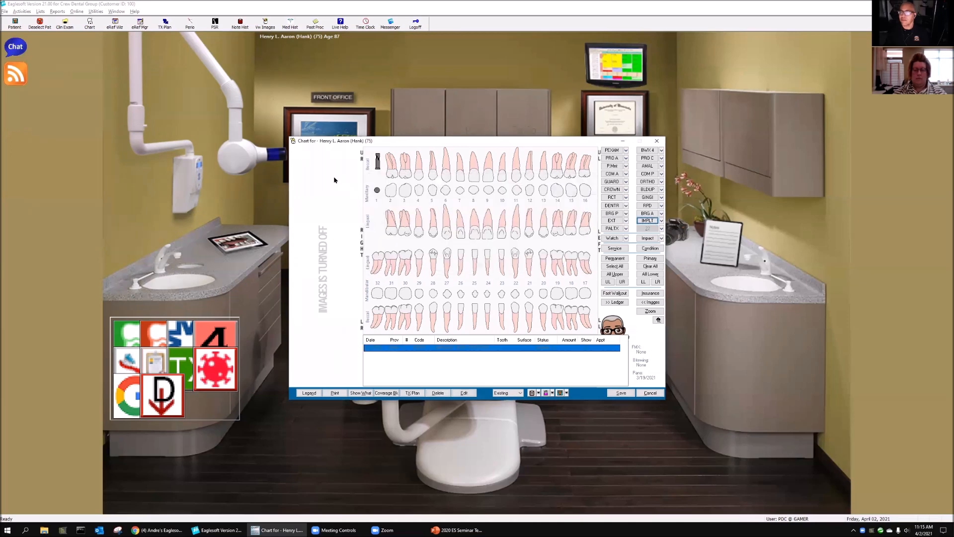
Step: Chart an existing D6057 custom implant abutment on tooth 1
click(662, 220)
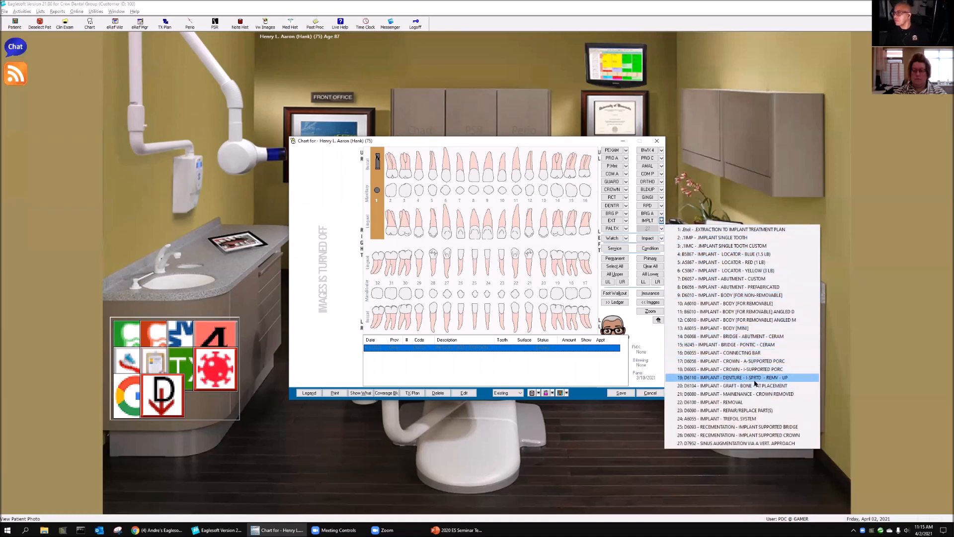
click(746, 279)
click(569, 190)
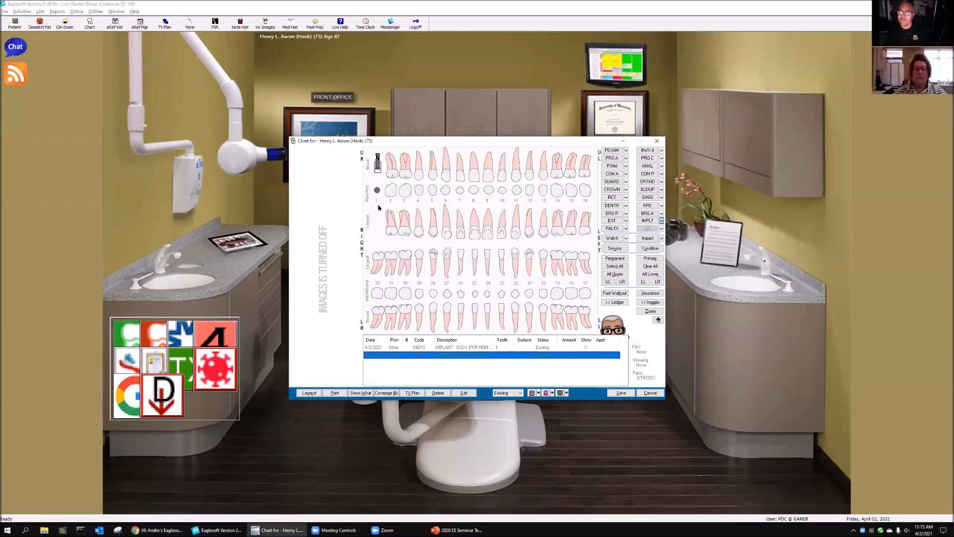
click(380, 222)
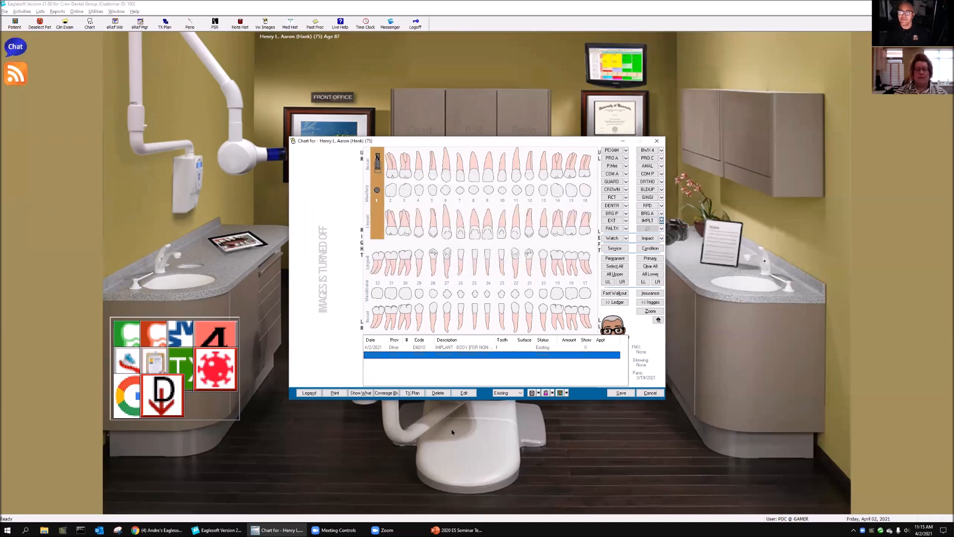
click(383, 231)
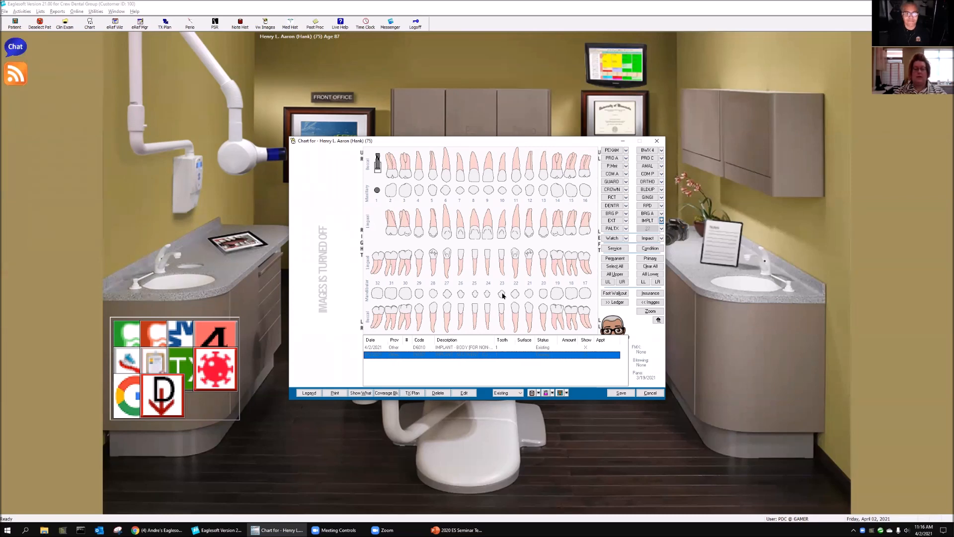
Step: Chart an existing D2740 porcelain/ceramic crown on tooth 1 and close the chart without saving
click(372, 173)
click(611, 189)
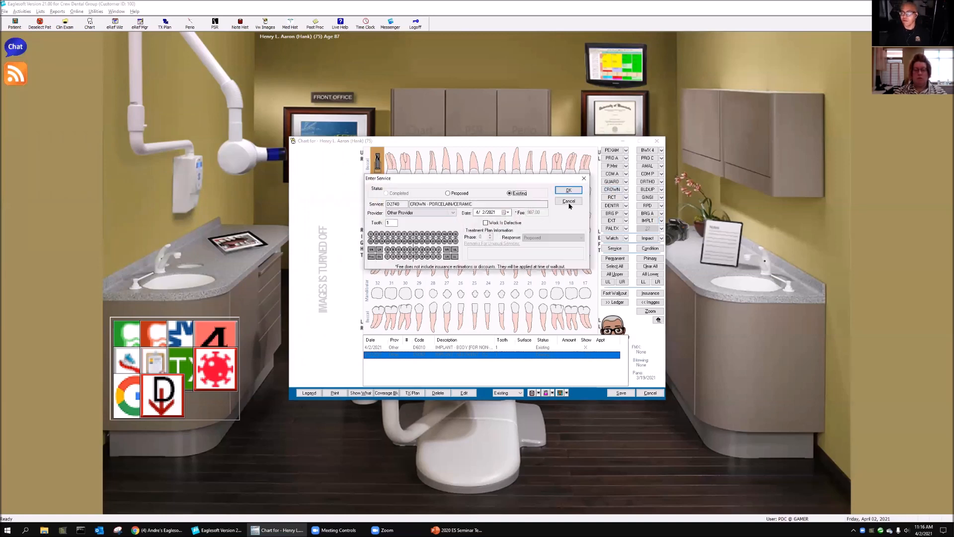
click(569, 190)
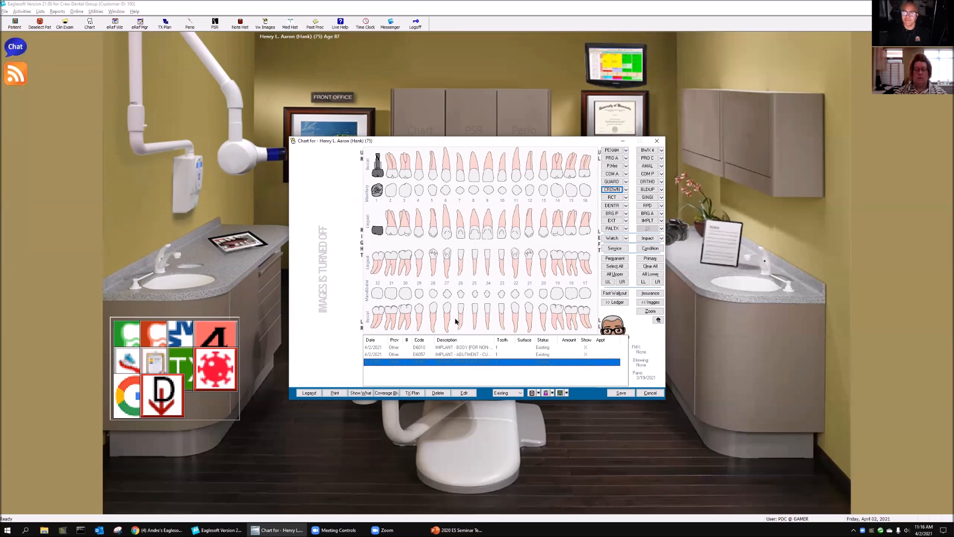
click(652, 394)
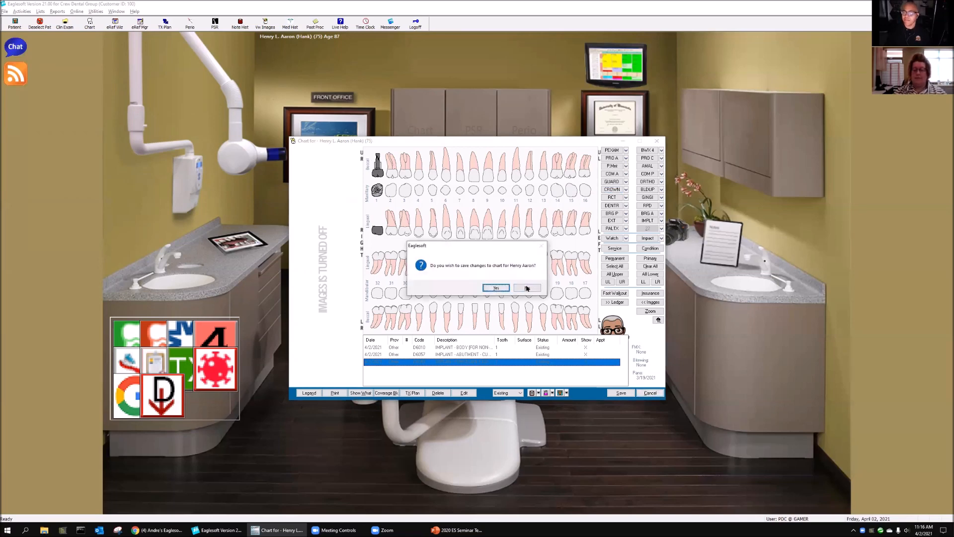
click(527, 288)
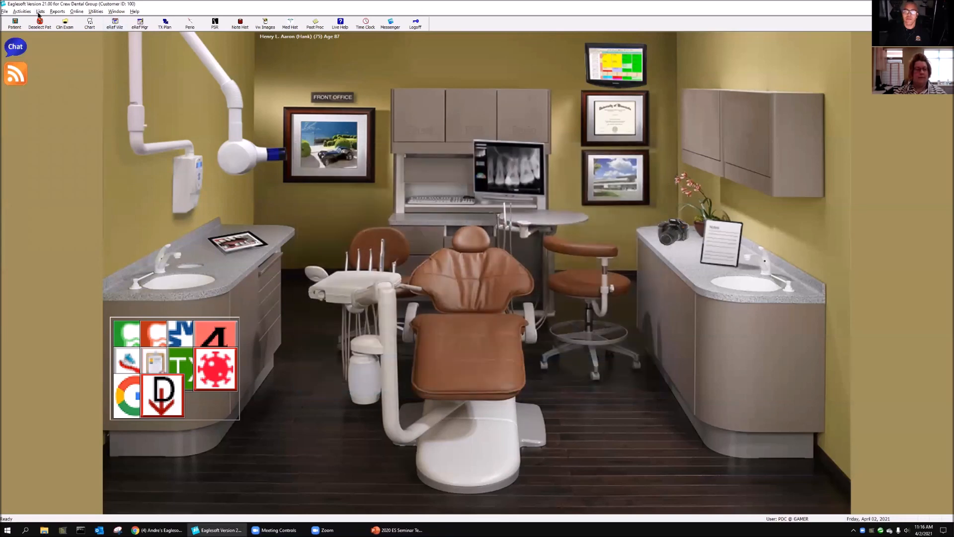
click(39, 12)
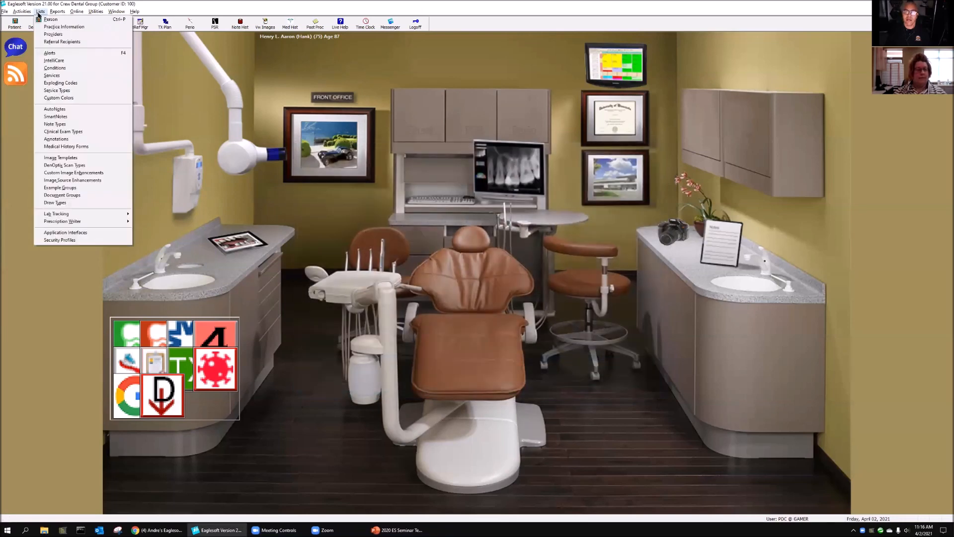
click(86, 204)
key(Escape)
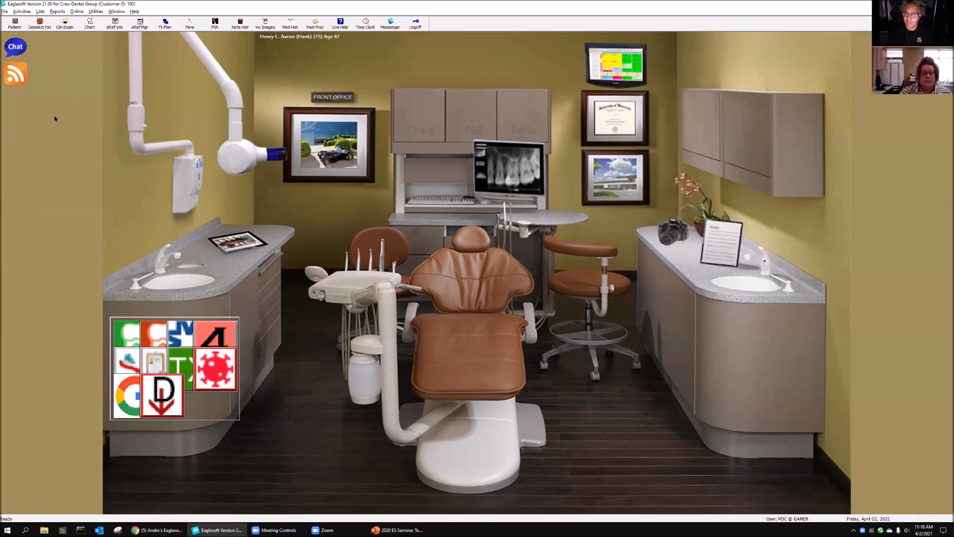
Step: Start a new custom draw type from the draw types list and set its description to "(Custom) Ling Bar"
click(43, 13)
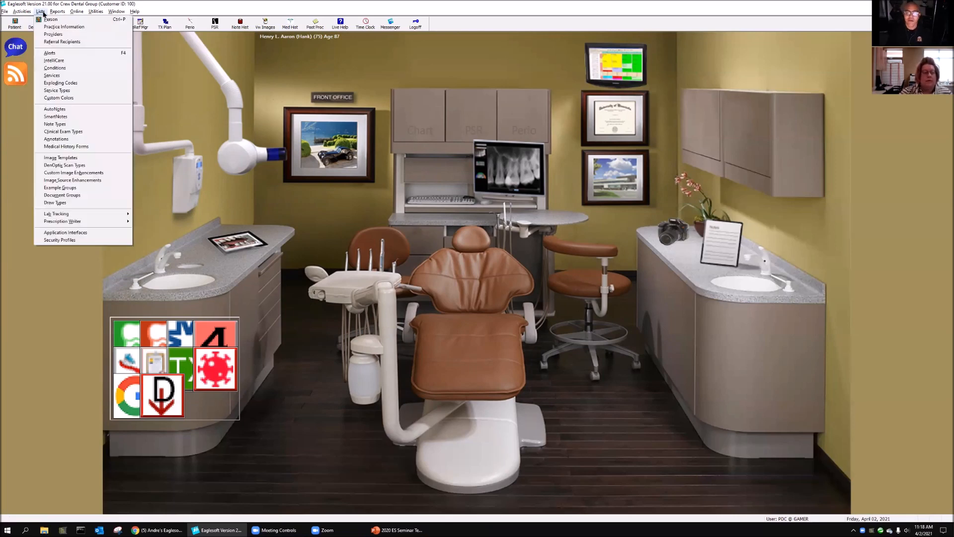
click(79, 203)
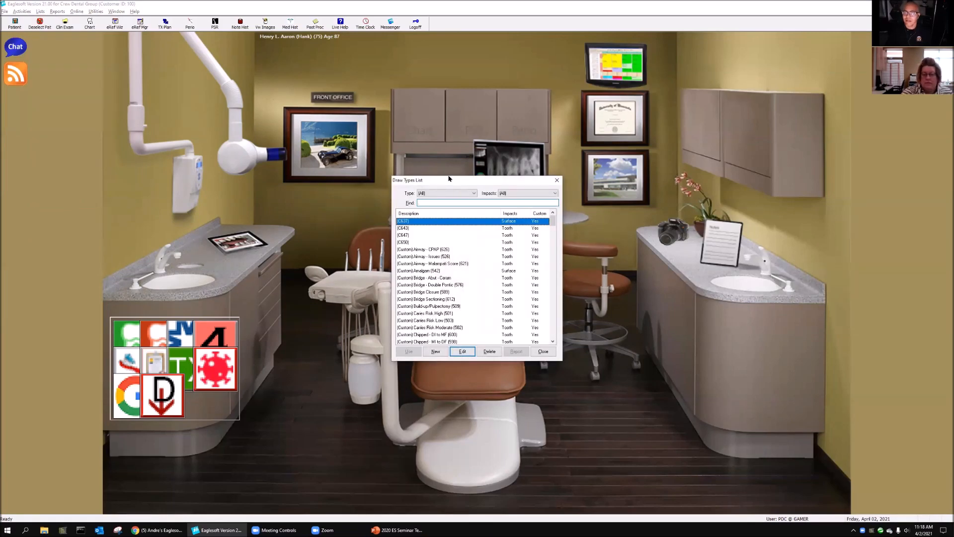
drag(449, 179, 272, 93)
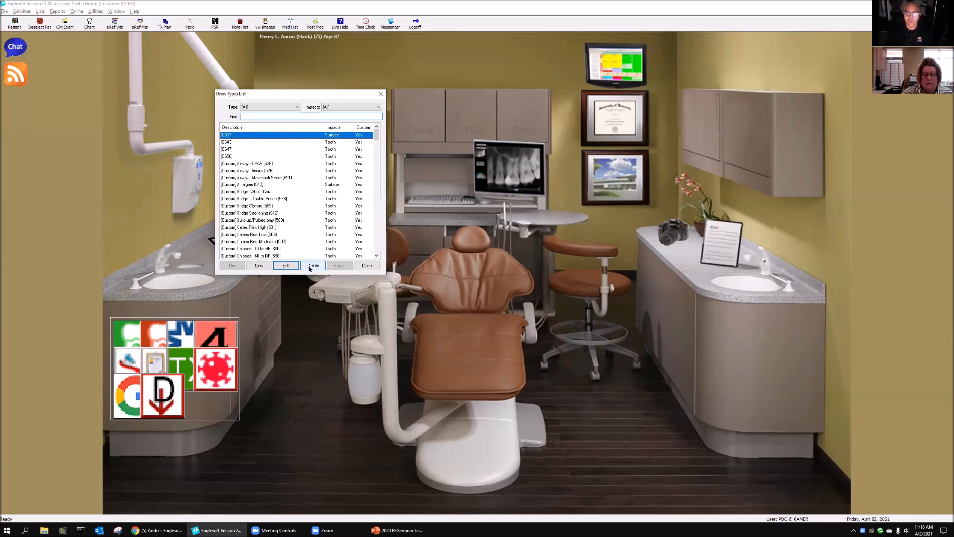
click(260, 265)
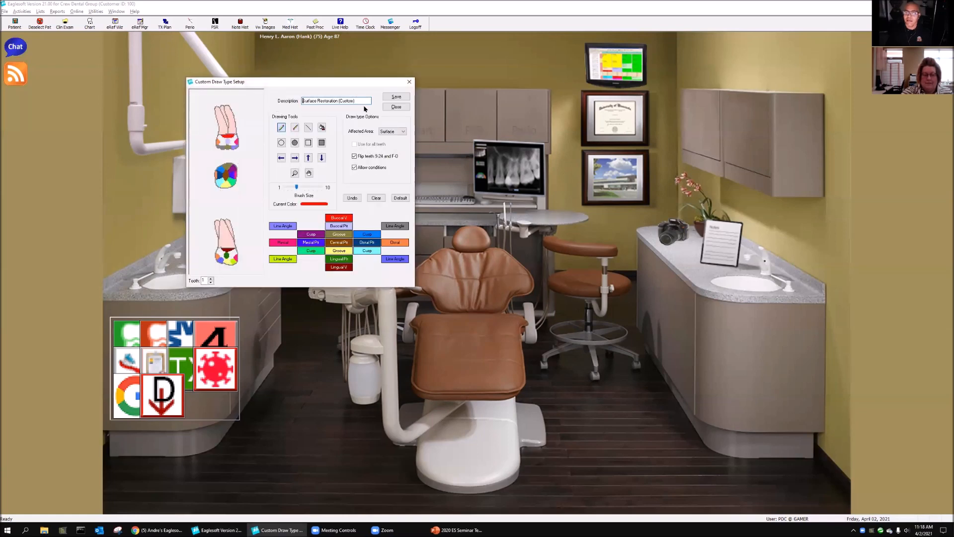
drag(340, 101, 8, 55)
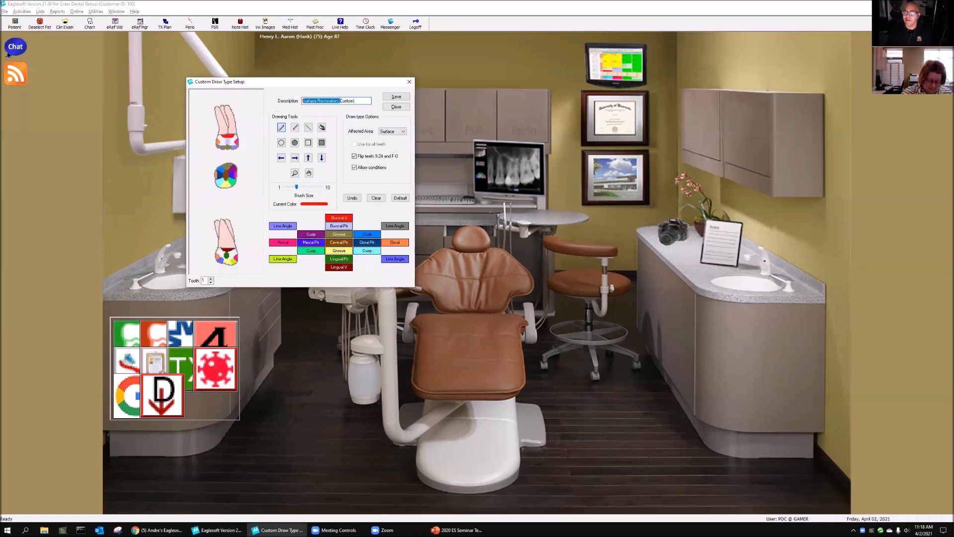
key(BackSpace)
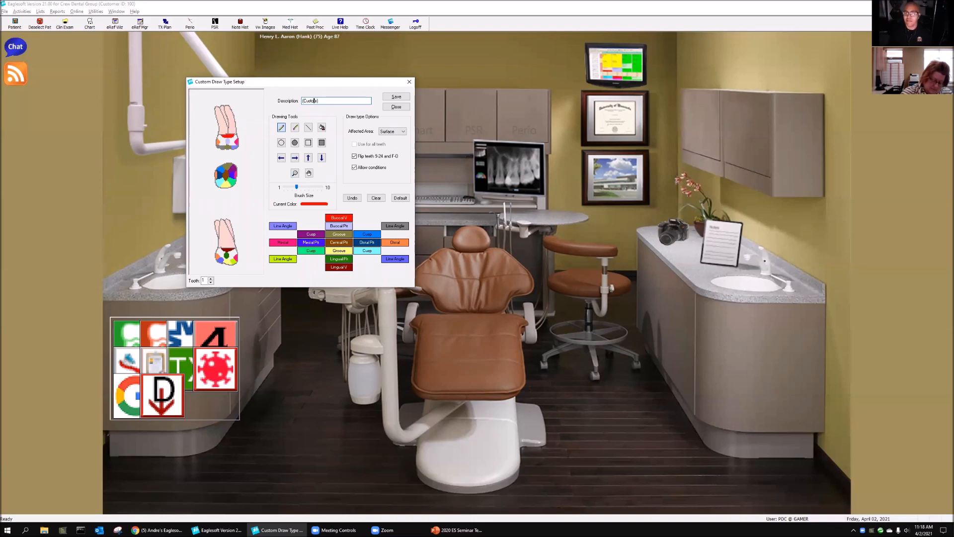
text(Ling)
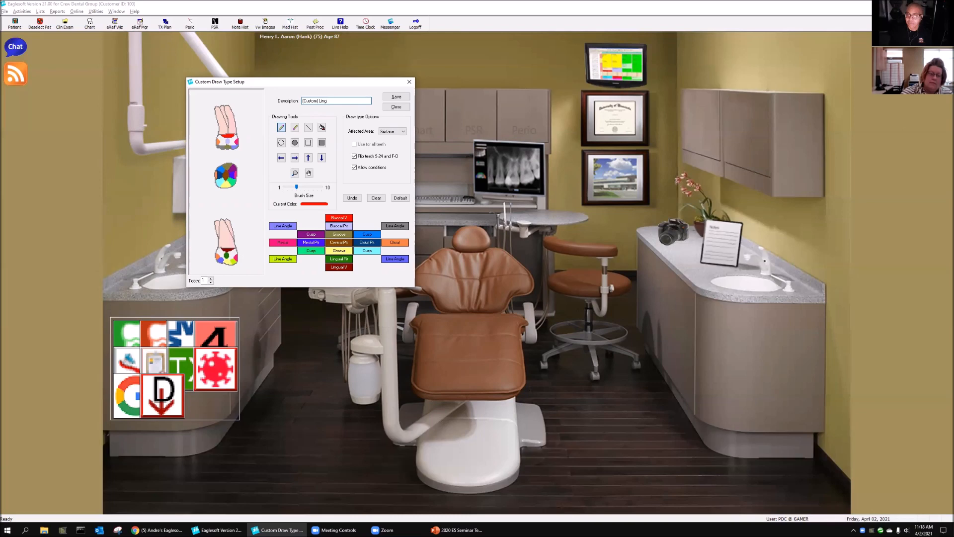
text( Bal)
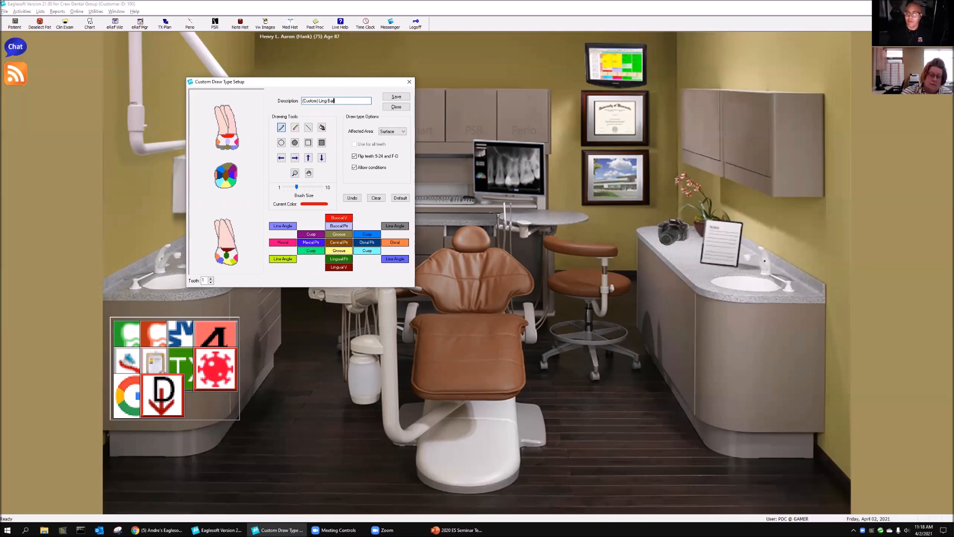
text(r)
Step: Set the draw type's affected area to Tooth, accept loading the default drawing, and clear it from tooth 1
click(401, 132)
click(391, 144)
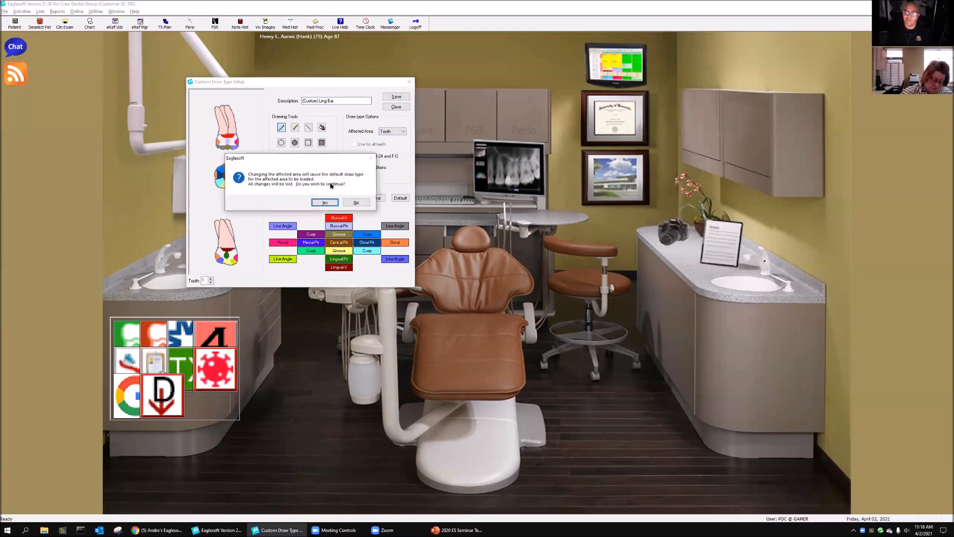
click(325, 202)
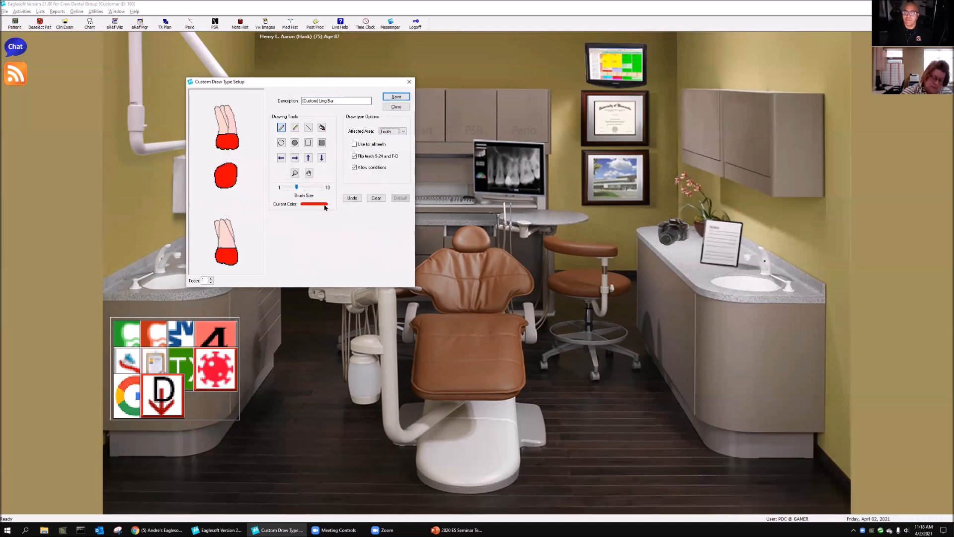
click(375, 198)
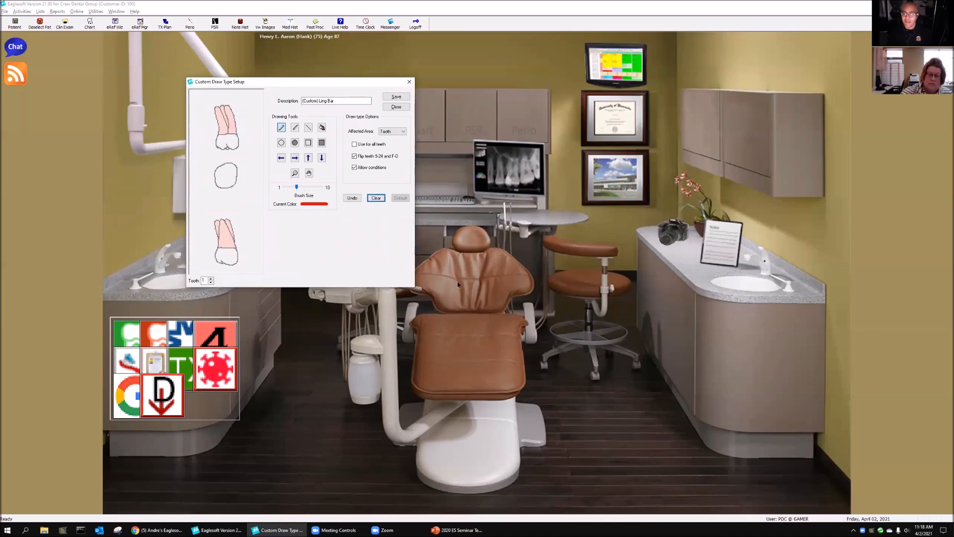
Step: Draw a thin filled rectangle across the crown in tooth 1's lingual view, using the smallest brush size
click(322, 143)
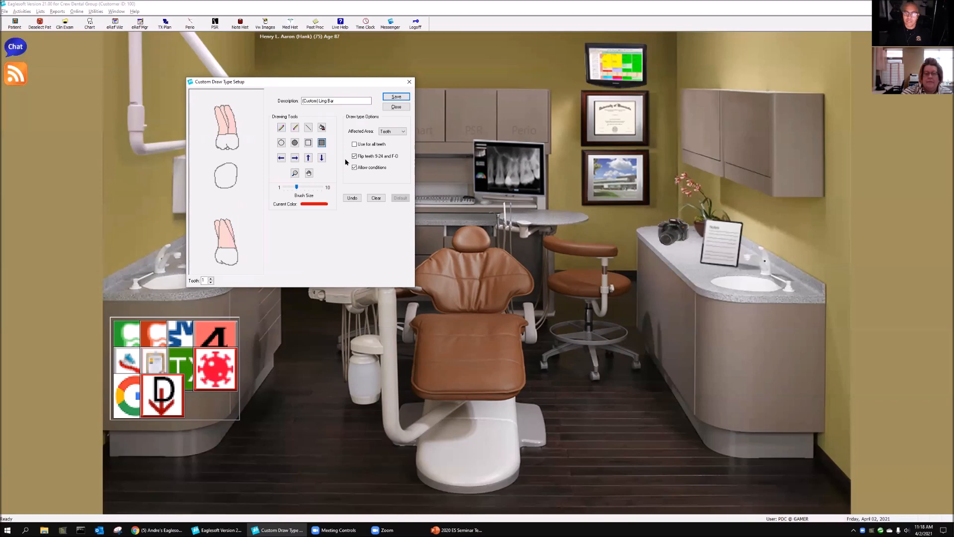
drag(297, 187, 288, 187)
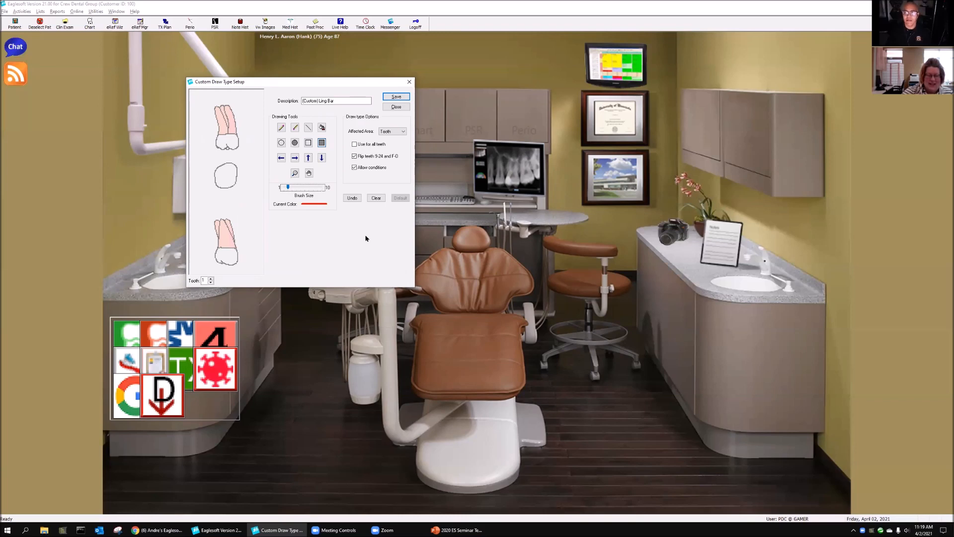
click(321, 143)
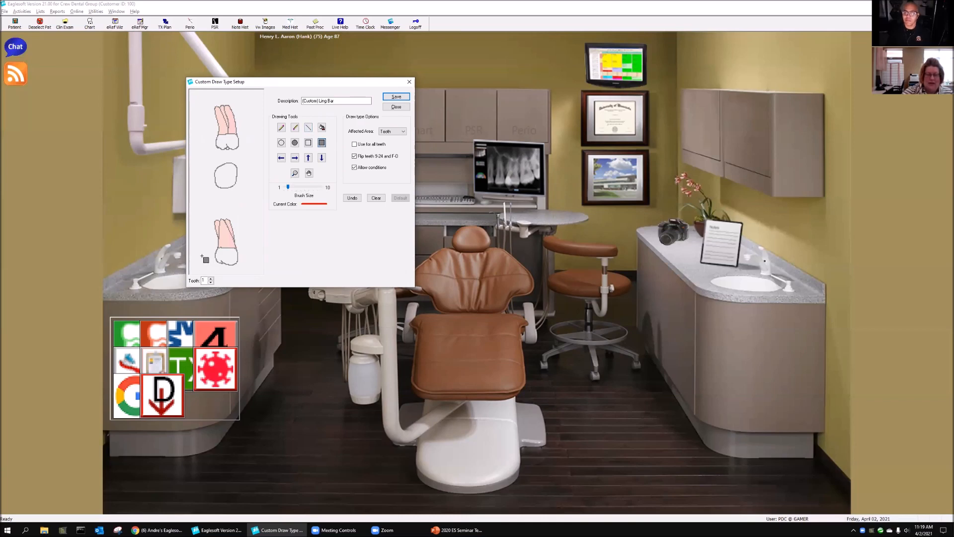
click(289, 187)
drag(195, 254, 259, 258)
Step: Use the drawing for all teeth, add a second thin bar across the lingual root tips, and save
click(354, 144)
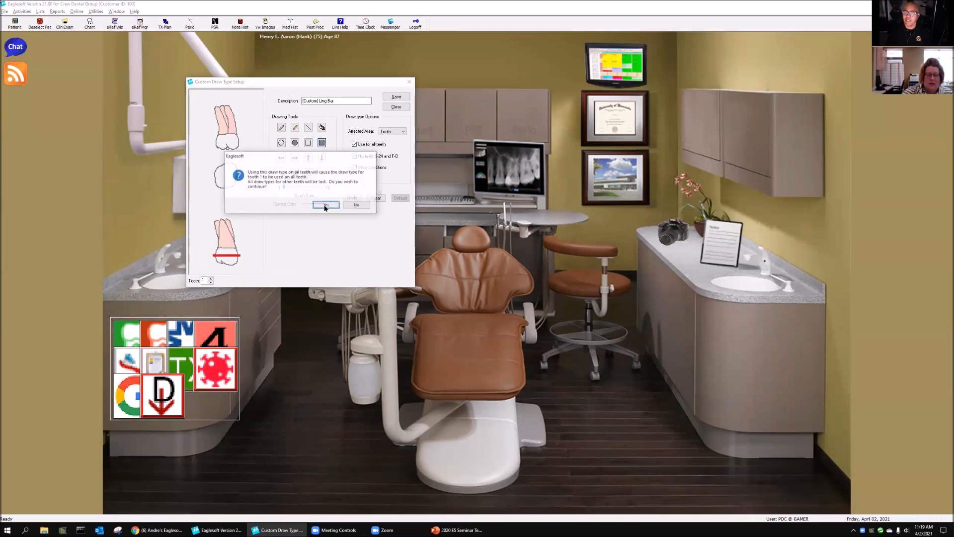
click(329, 205)
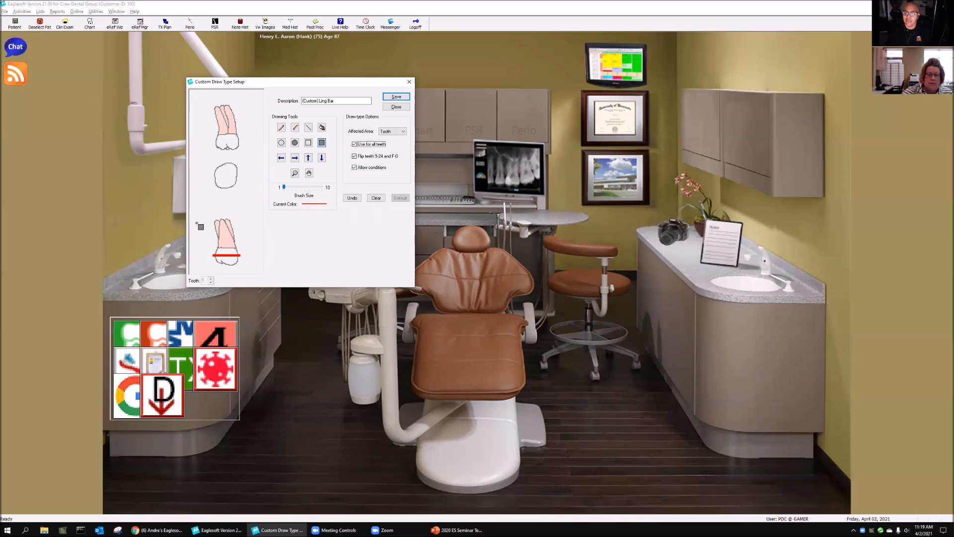
drag(205, 222, 259, 224)
click(402, 97)
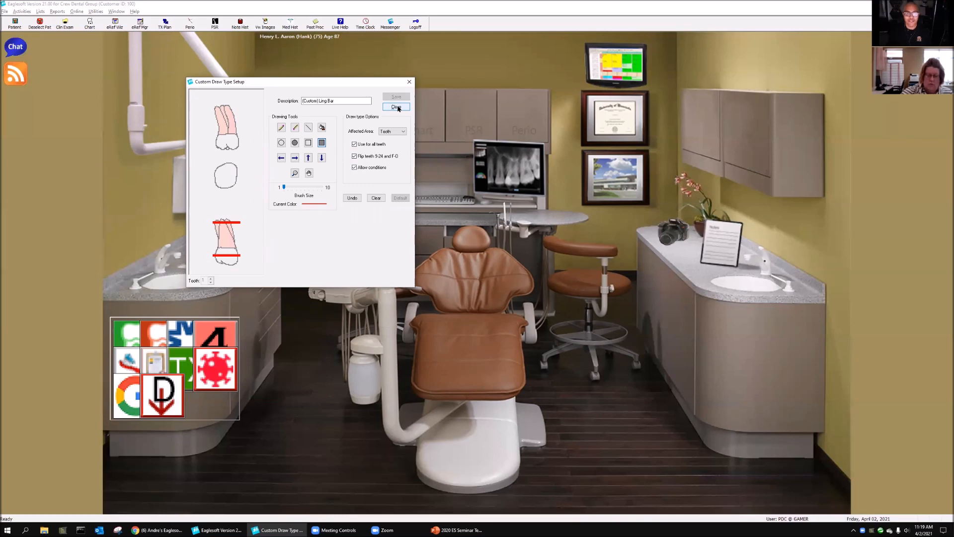
Step: Turn off use for all teeth and draw a thin bar across the lingual crown of an upper front tooth
click(375, 145)
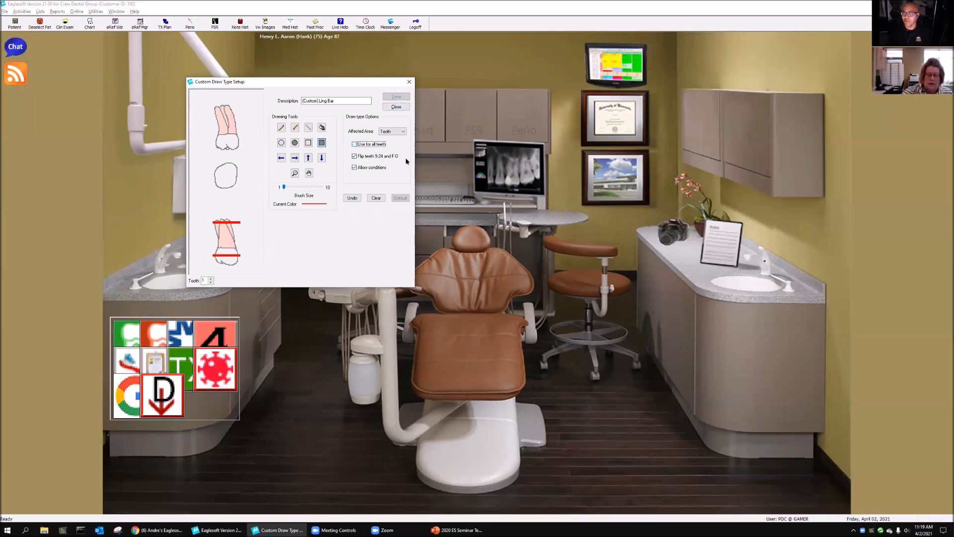
click(211, 279)
click(211, 278)
click(211, 279)
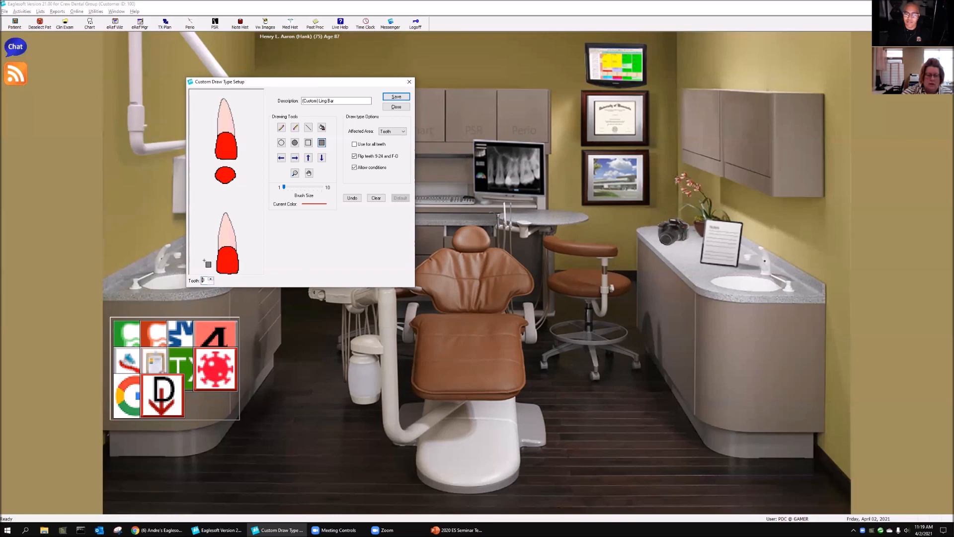
drag(211, 265, 254, 267)
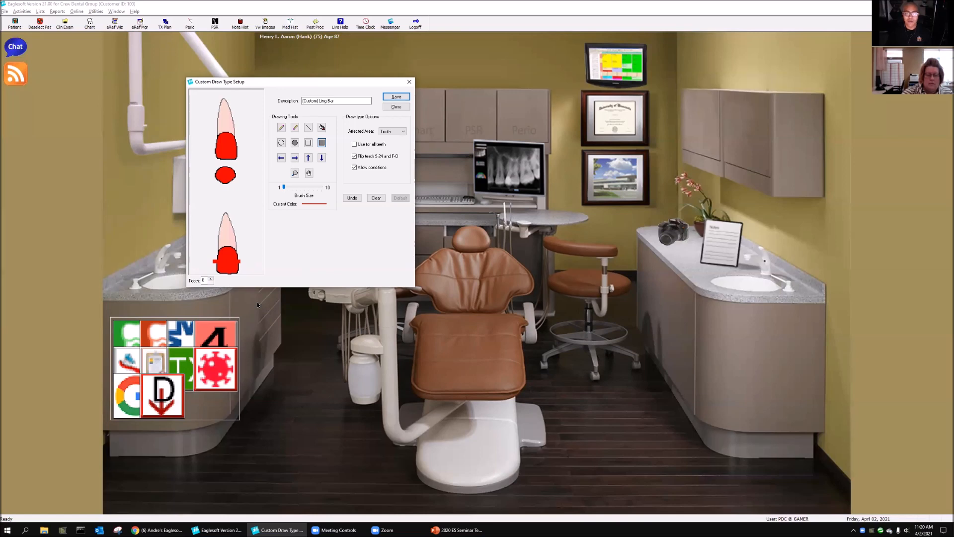
Step: On tooth 25, undo a bar drawn across the facial crown and draw it across the lingual crown instead
click(212, 281)
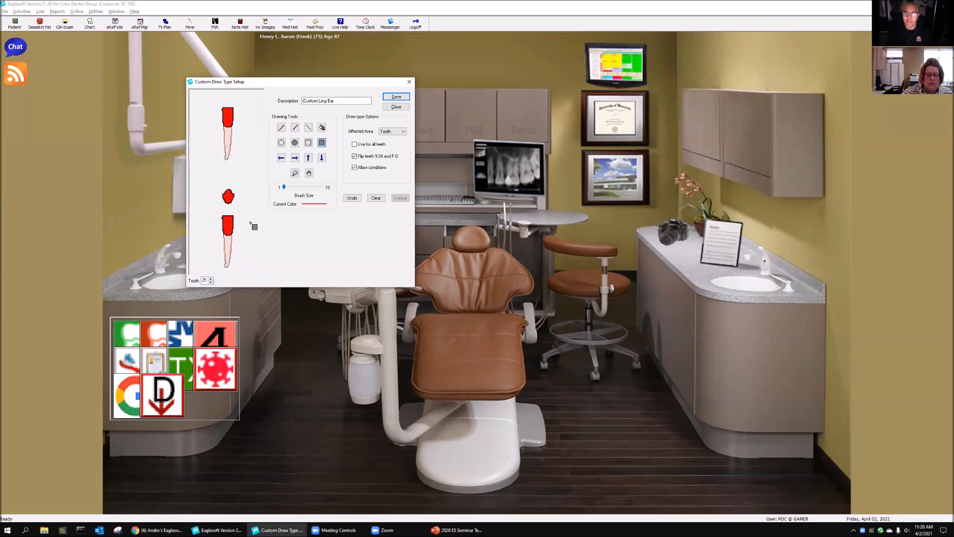
drag(241, 221, 213, 226)
click(352, 199)
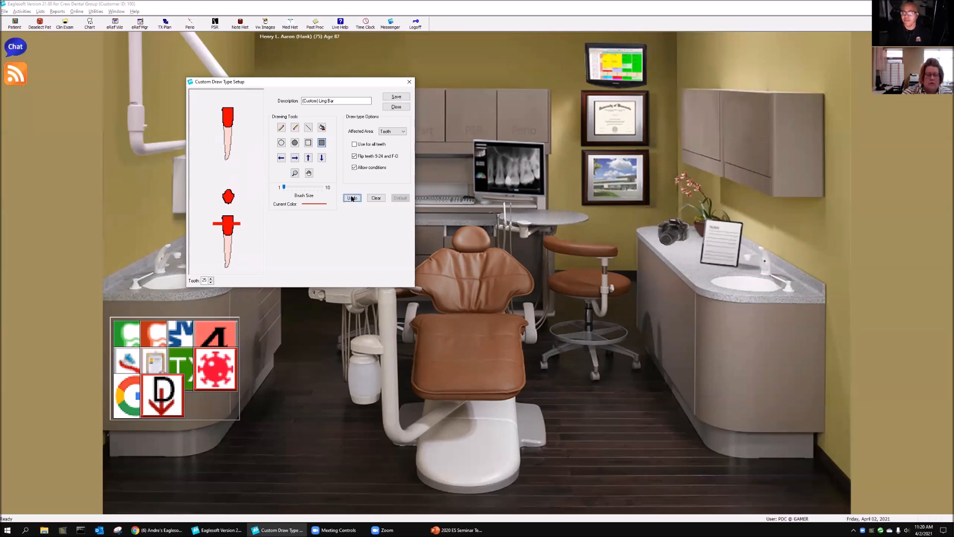
drag(213, 109, 240, 114)
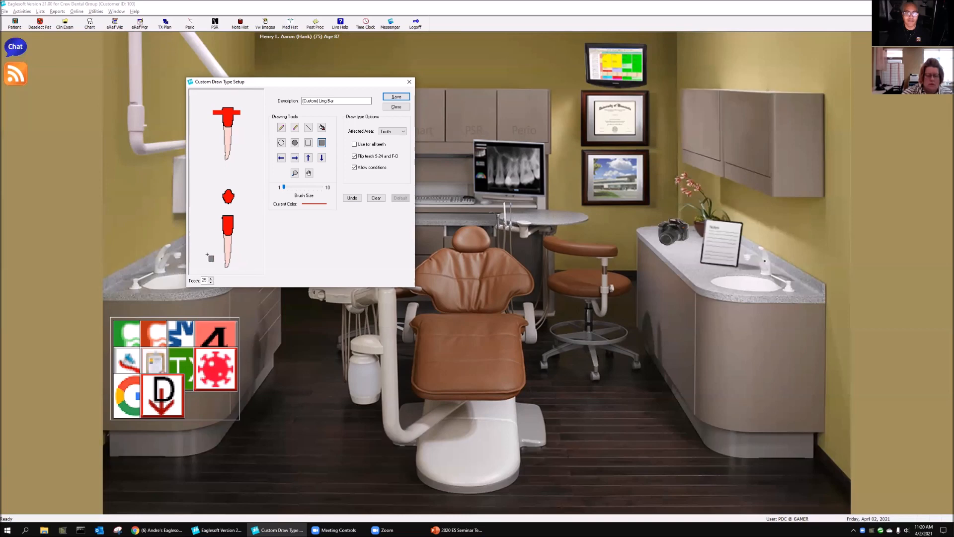
Step: Return to tooth 1, clear its drawing, and set the draw type to be used for all teeth
click(211, 282)
click(211, 281)
click(210, 282)
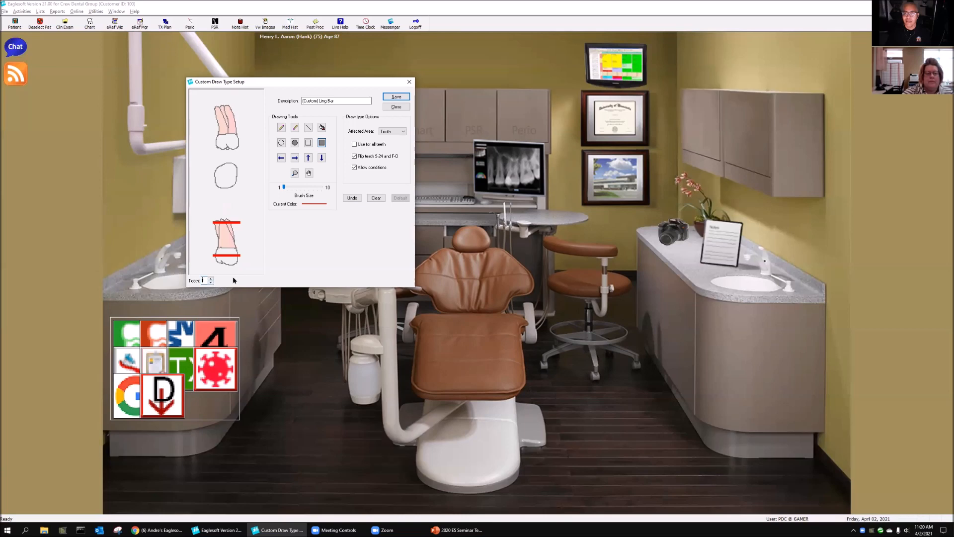
click(377, 198)
click(354, 144)
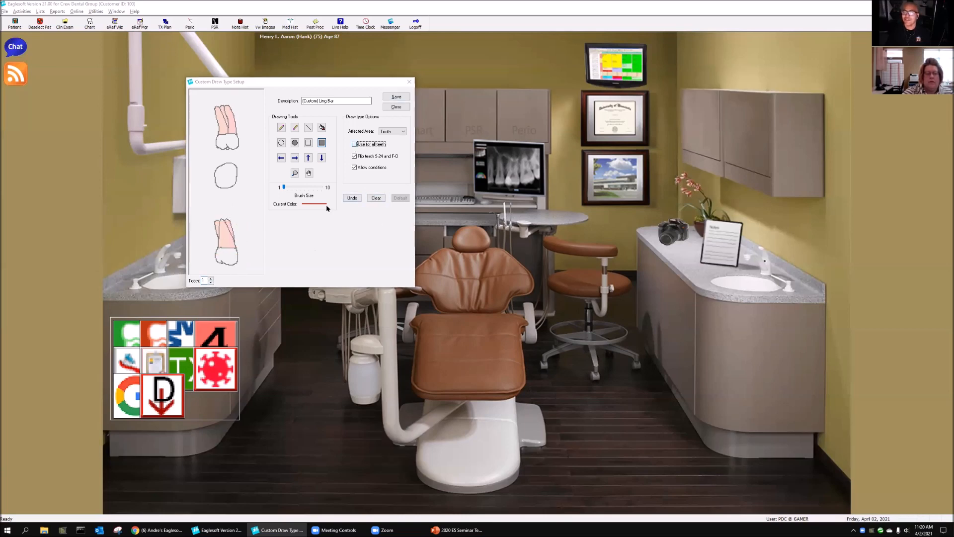
click(326, 203)
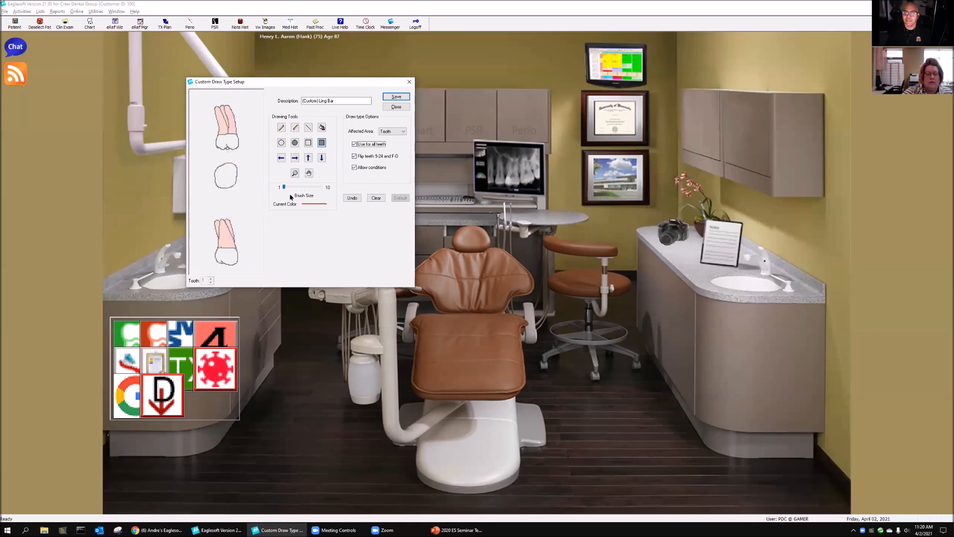
Step: Draw thin filled bars across tooth 1's lingual crown and buccal root tips, then save and close the draw type
mouse_move(212, 256)
mouse_down()
mouse_move(251, 257)
mouse_move(241, 257)
mouse_up()
drag(205, 109, 251, 113)
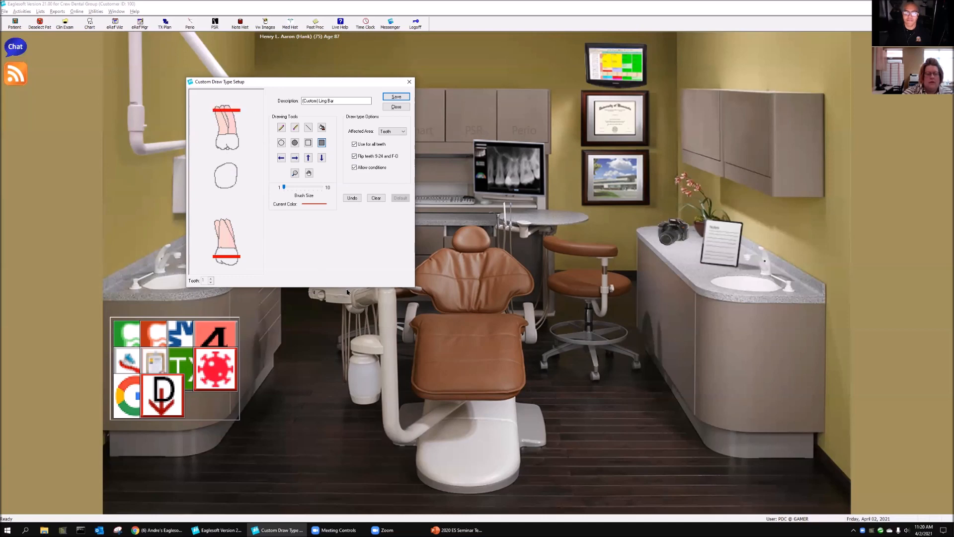
click(396, 97)
click(396, 107)
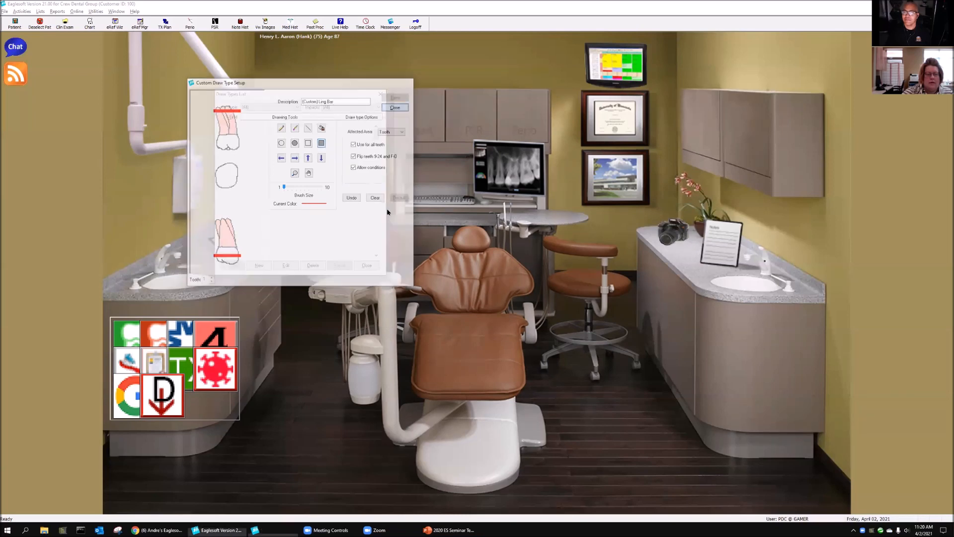
Step: Edit "(Custom) Ling Bar" to turn off use for all teeth and erase tooth 1's buccal bar with brush size 10
click(288, 265)
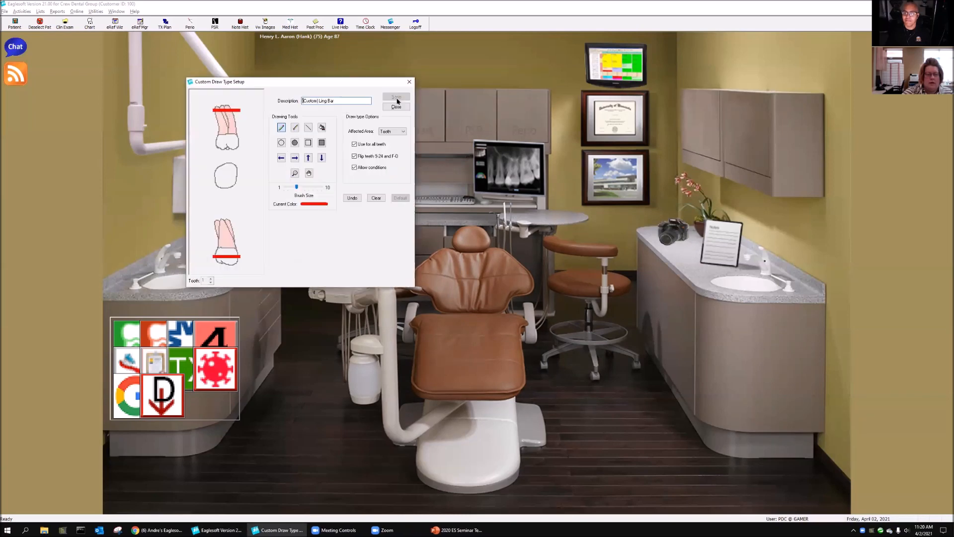
click(354, 144)
drag(297, 186, 322, 187)
click(295, 127)
mouse_move(237, 110)
mouse_down()
mouse_move(216, 110)
mouse_move(240, 110)
mouse_up()
Step: Erase the bar across the buccal root tips on teeth 2 through 5
click(211, 278)
drag(213, 109, 241, 110)
click(211, 279)
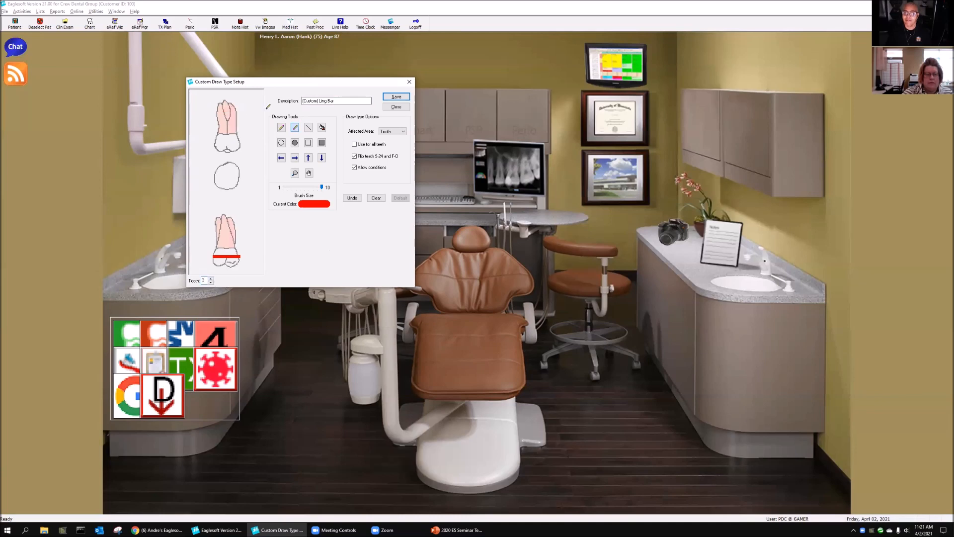
click(211, 279)
drag(214, 110, 237, 106)
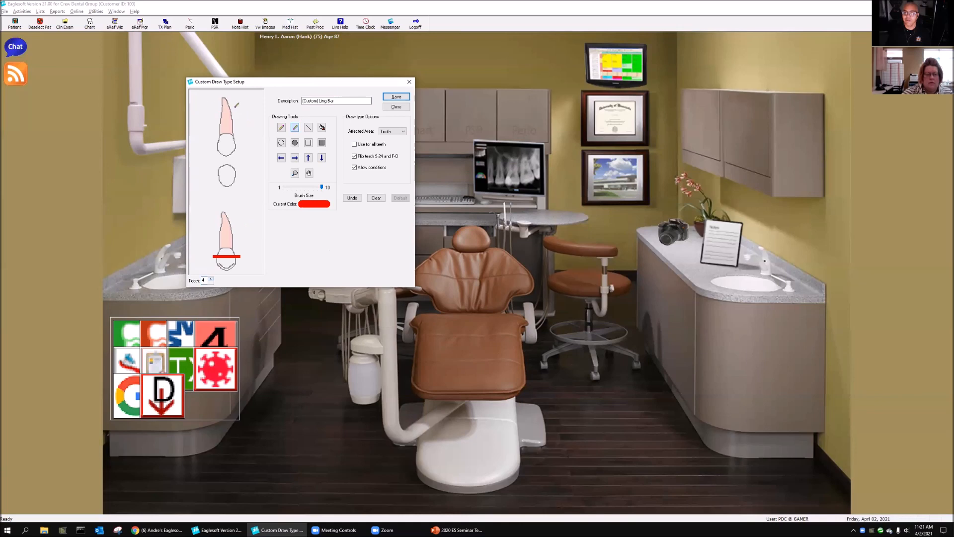
click(211, 278)
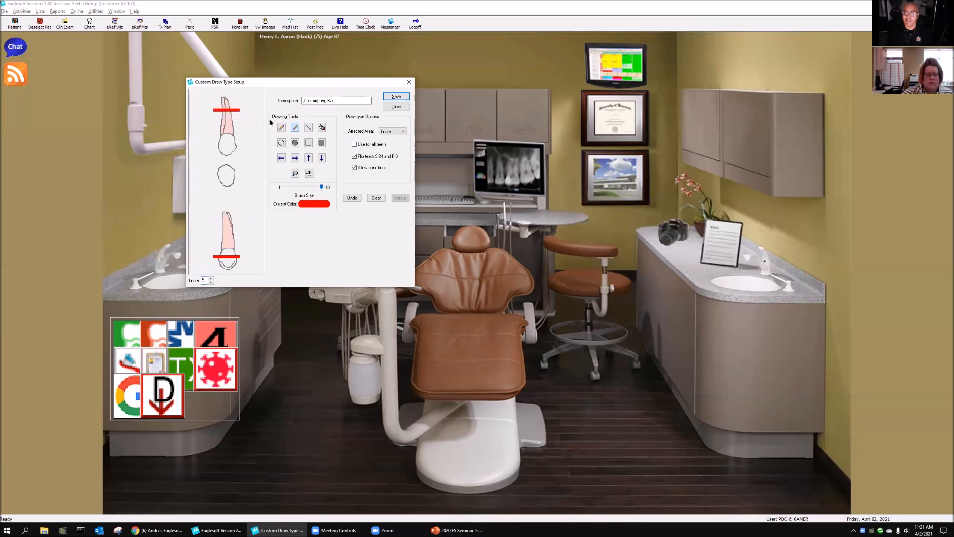
mouse_move(214, 109)
mouse_down()
mouse_move(239, 107)
mouse_move(214, 111)
mouse_up()
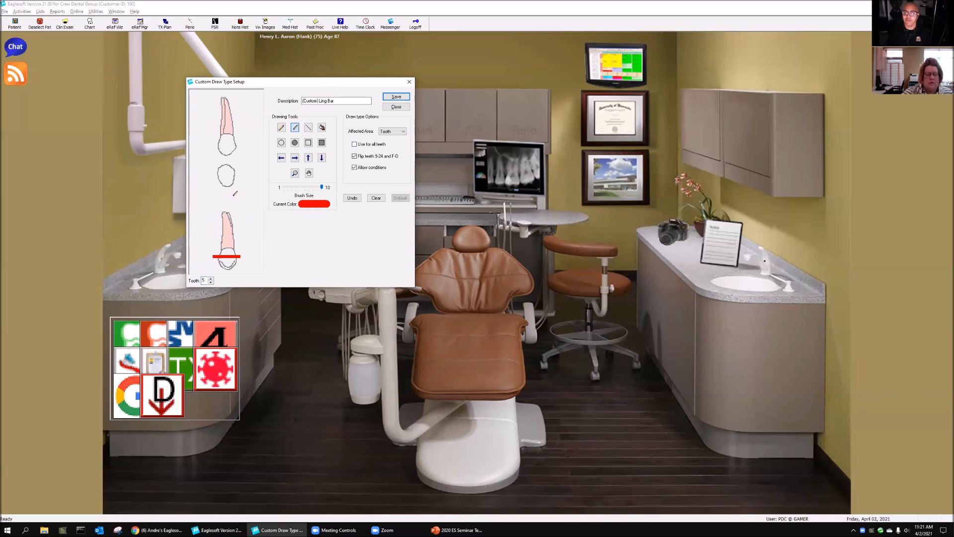
Step: Erase the bar across the buccal root on teeth 6 through 8
click(211, 279)
drag(243, 81, 207, 124)
click(174, 321)
click(173, 321)
drag(206, 153, 171, 152)
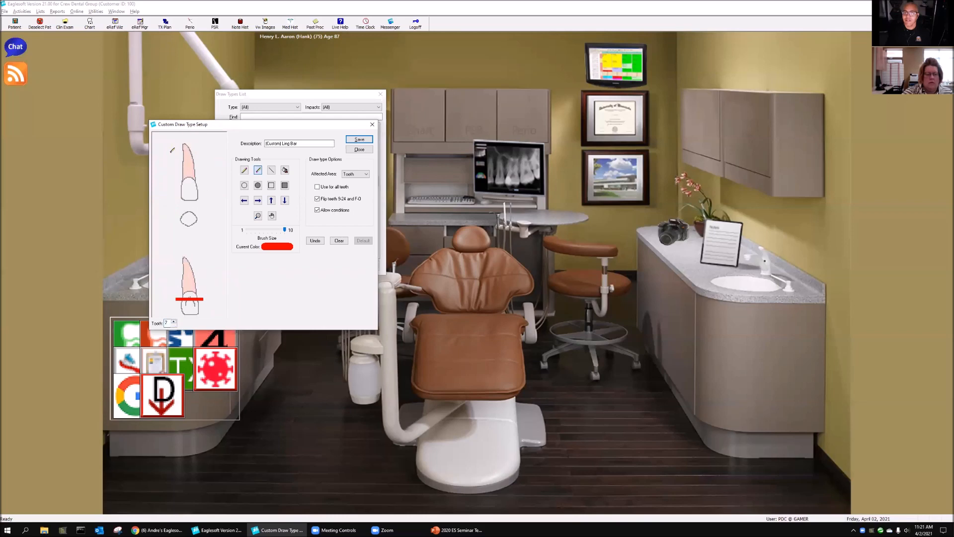
click(174, 321)
drag(199, 148, 210, 153)
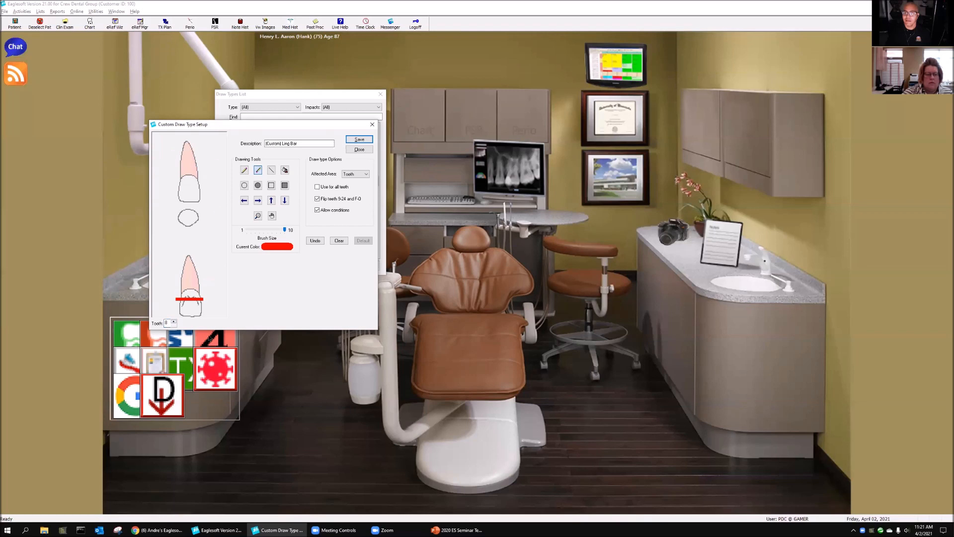
Step: Erase the buccal root bar on lower teeth 25, 26 and 27, keeping the lingual crown bar
click(173, 322)
drag(175, 299, 202, 298)
click(174, 321)
drag(174, 299, 216, 294)
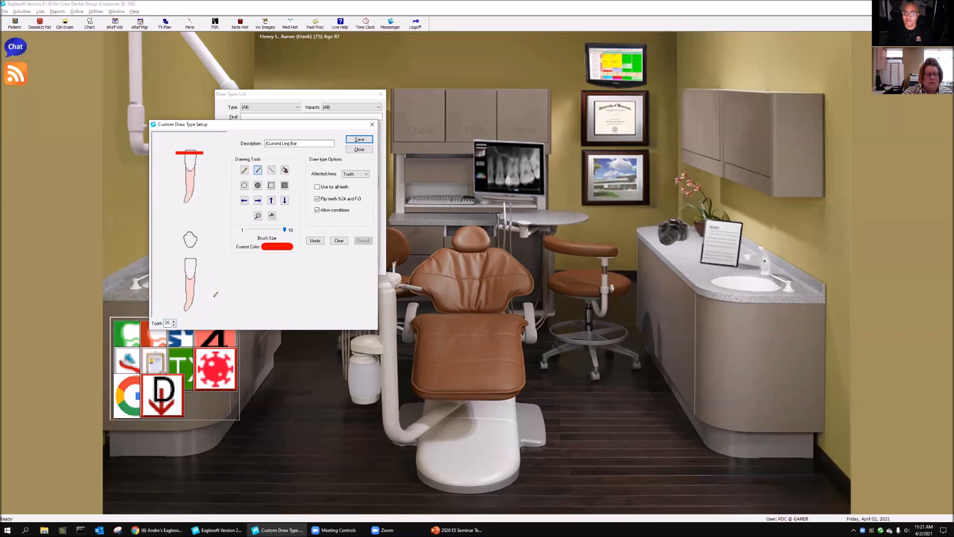
click(173, 321)
drag(176, 298, 222, 299)
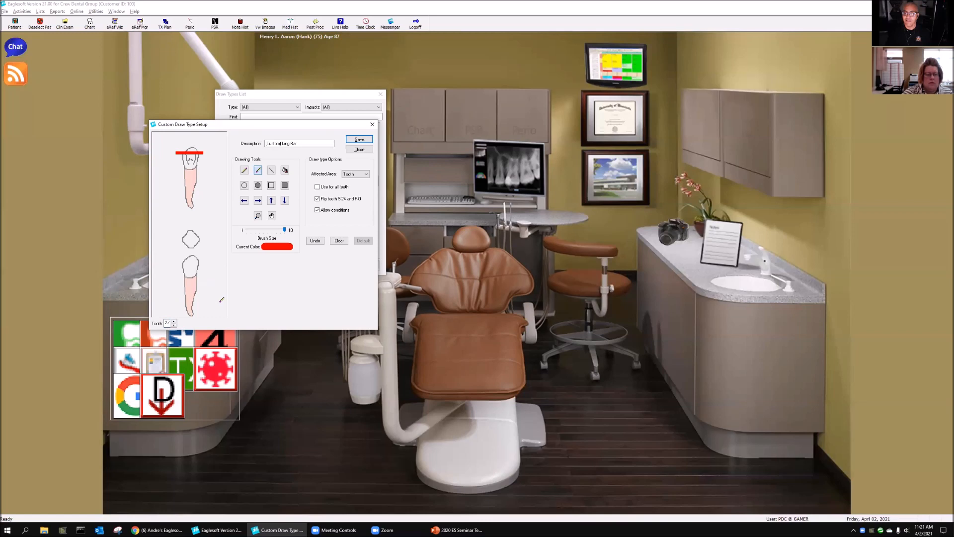
Step: Erase the buccal root bar on teeth 28 through 32
click(174, 321)
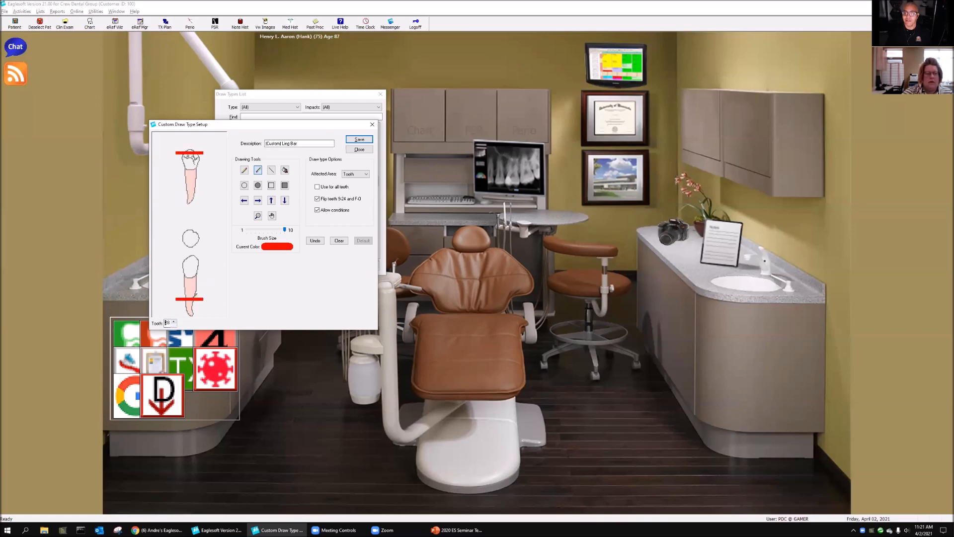
drag(171, 295, 211, 298)
click(174, 322)
click(174, 321)
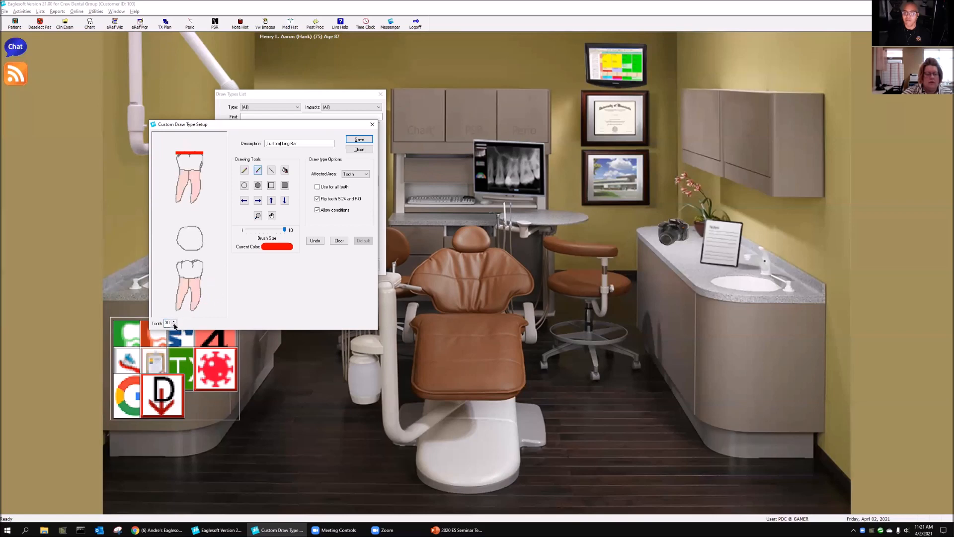
click(174, 321)
drag(172, 297, 211, 297)
click(174, 321)
Step: Clear the whole drawing on primary teeth A, B and C
click(174, 321)
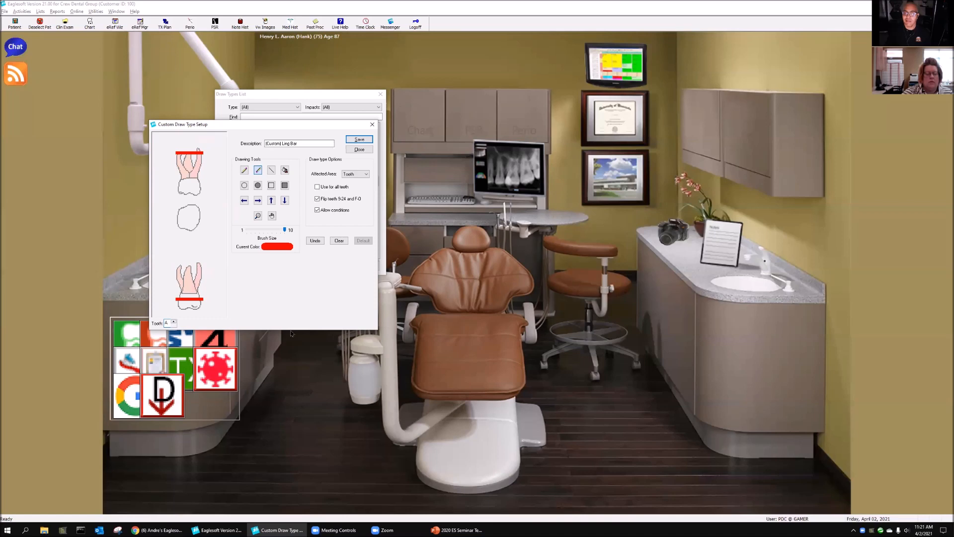
click(339, 241)
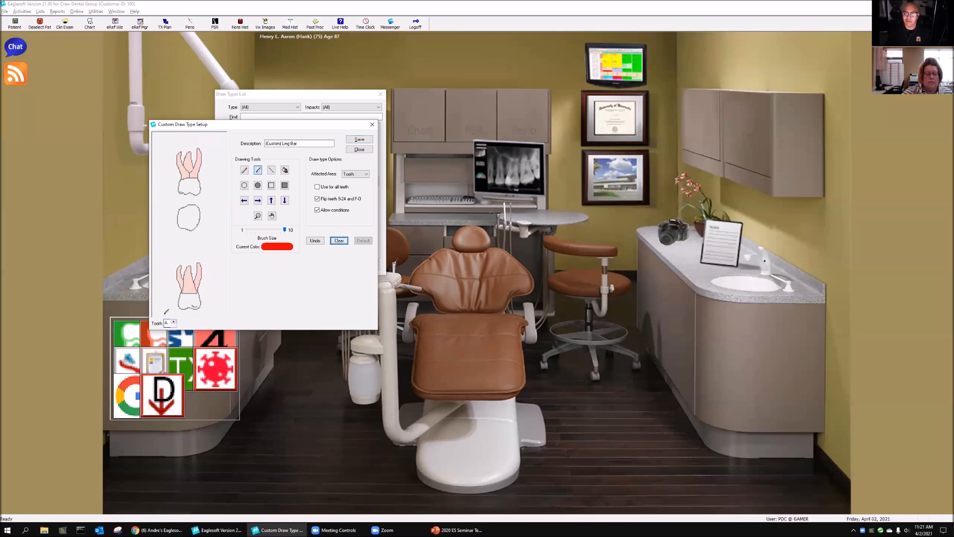
click(175, 321)
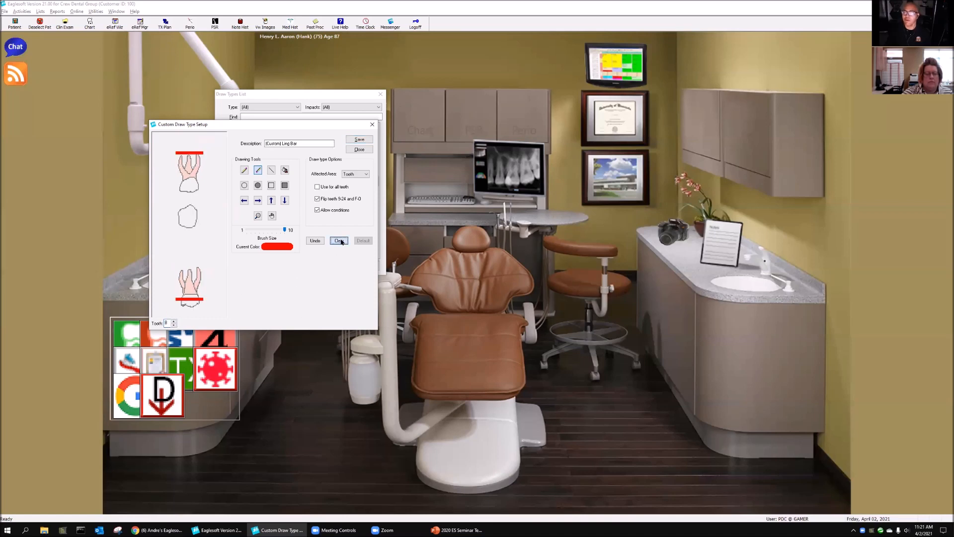
click(175, 322)
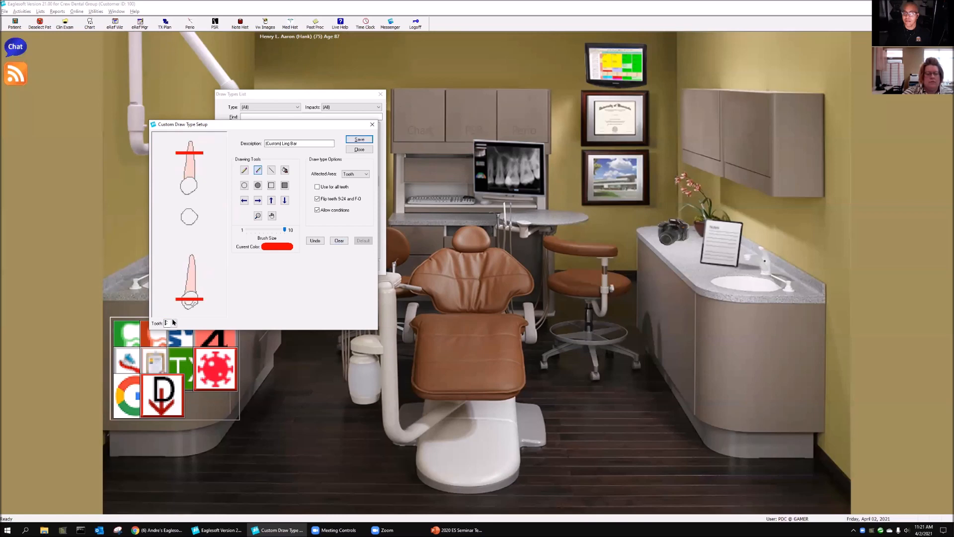
click(336, 241)
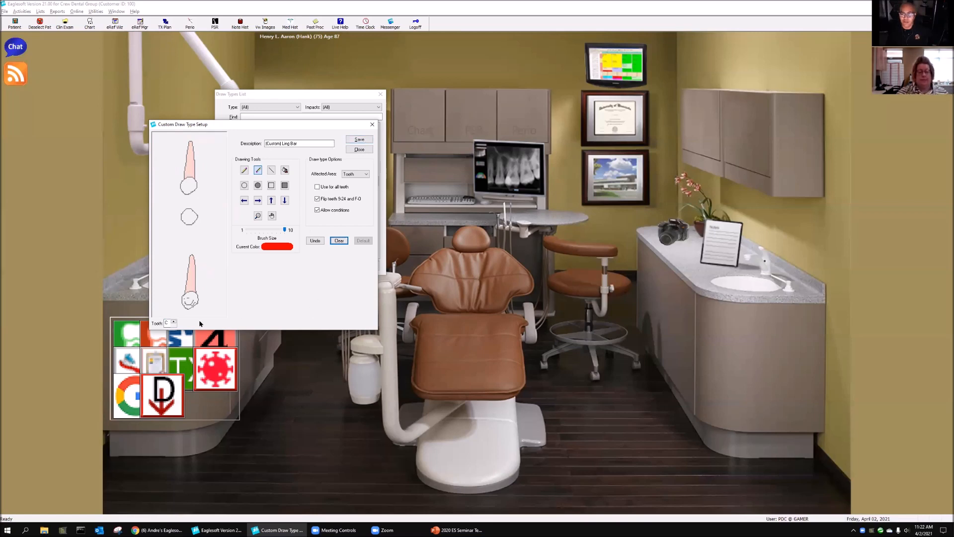
Step: Return to tooth 27, erase the outer half of its lingual bar, and save and close the draw type
click(173, 325)
click(173, 325)
click(173, 325)
click(172, 326)
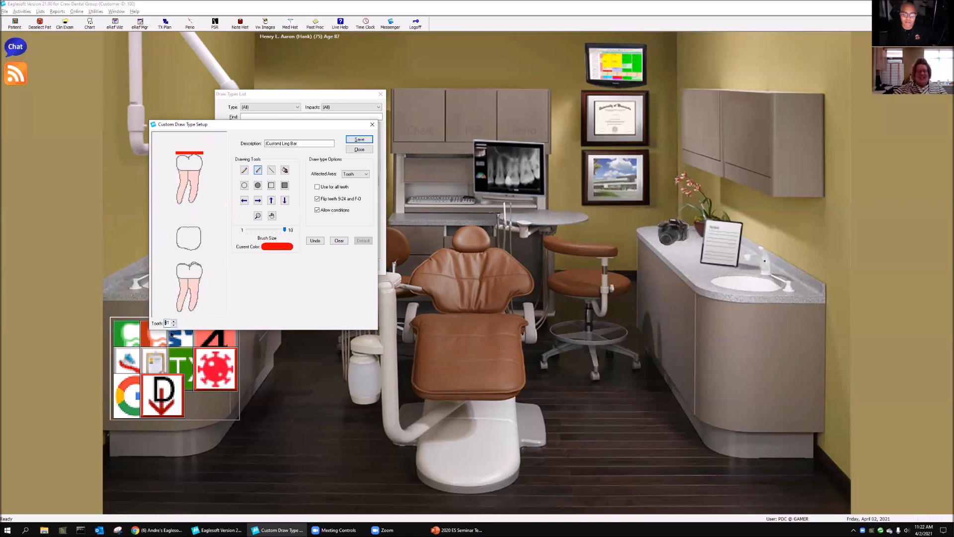
click(173, 325)
click(172, 325)
click(172, 326)
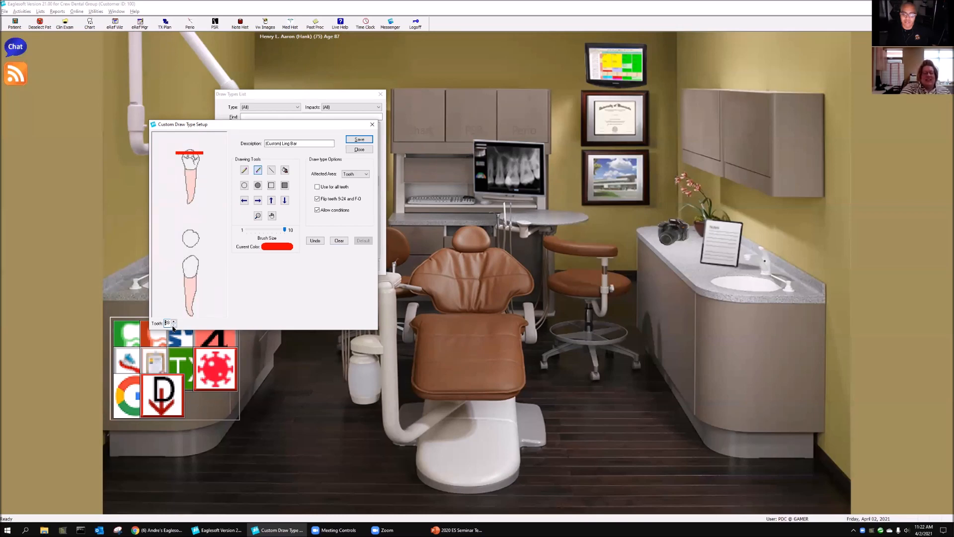
click(173, 326)
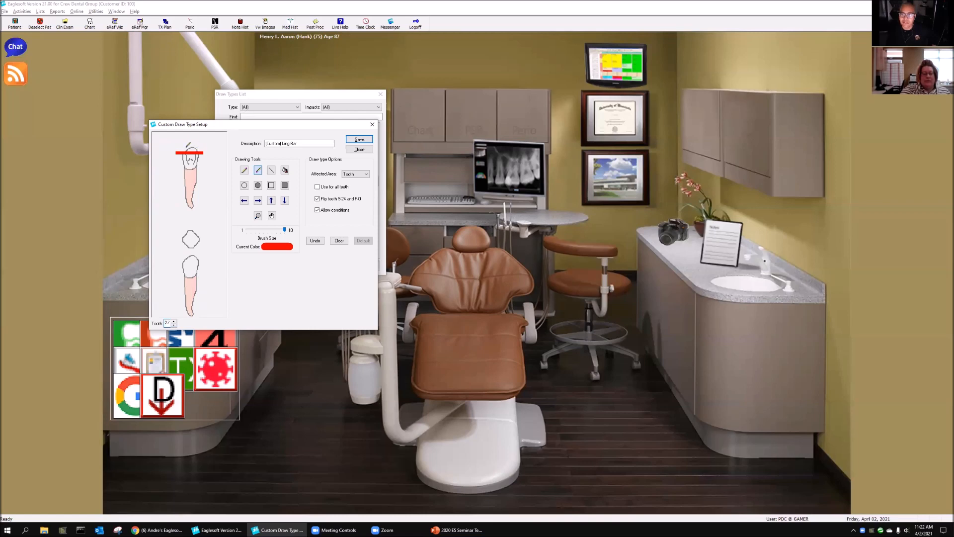
drag(176, 151, 188, 152)
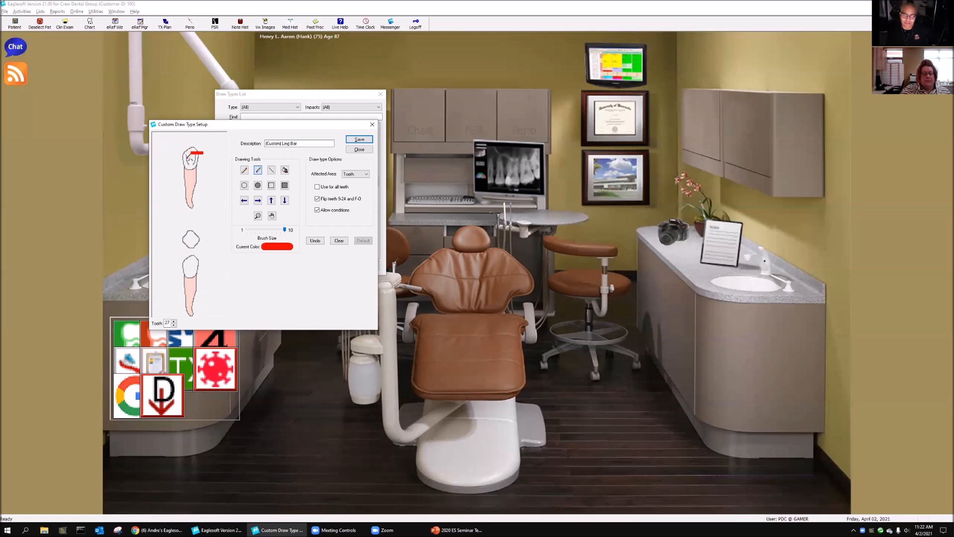
click(359, 150)
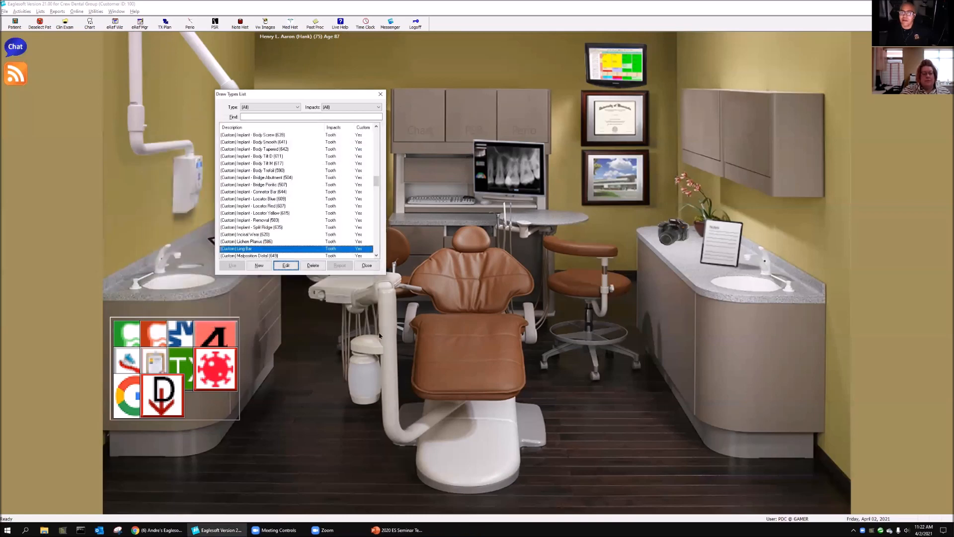
click(369, 265)
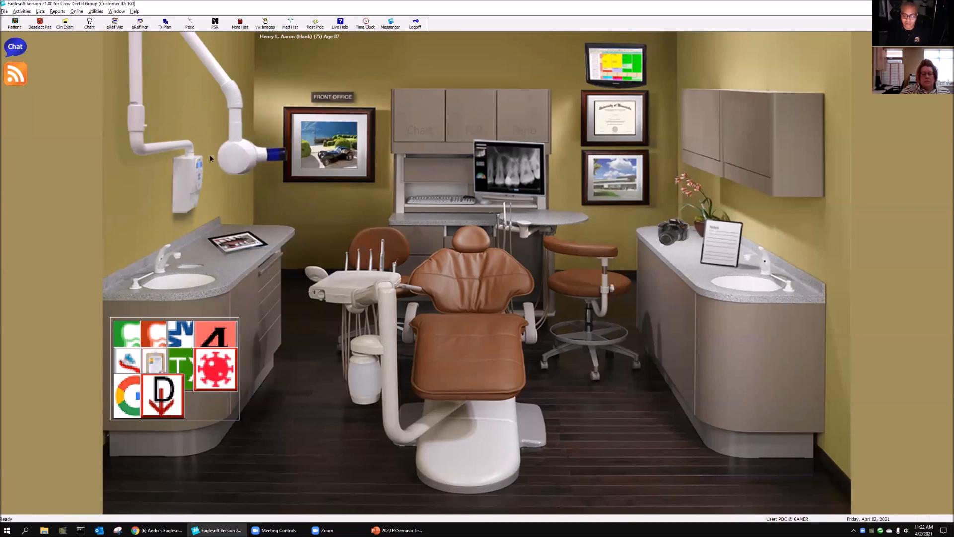
Step: Find service code D8680 "ORTHO - RETENTION [LINGUAL BAR]" by searching "d8" and review its chart setup
click(41, 11)
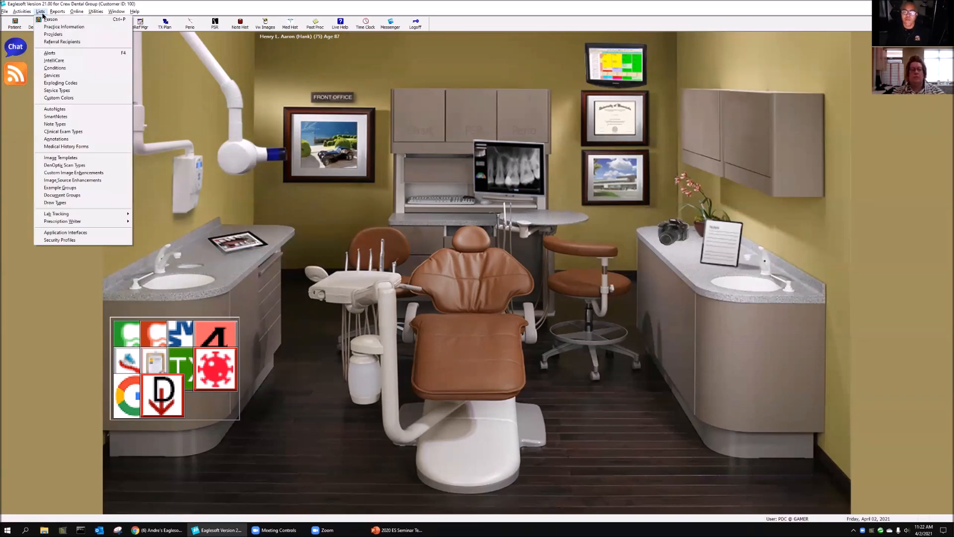
click(61, 77)
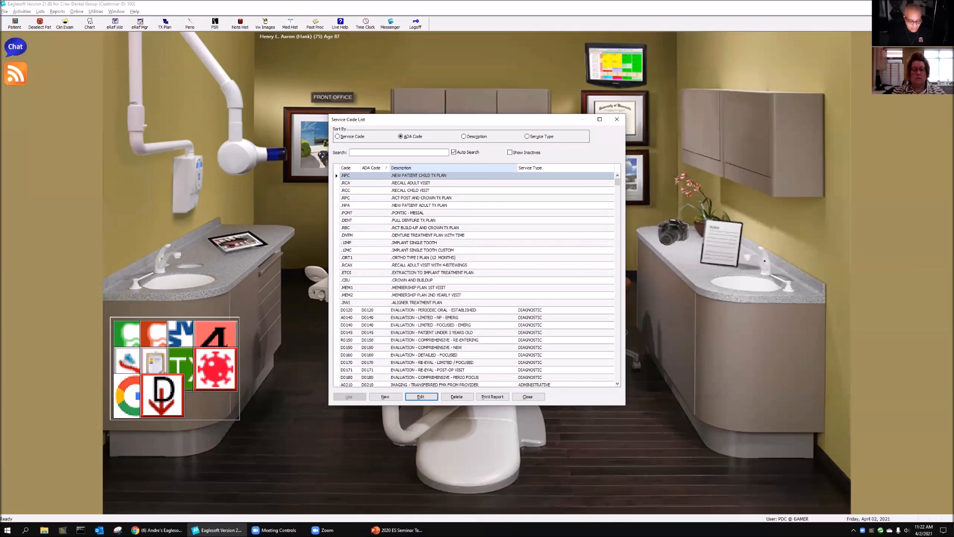
text(d8)
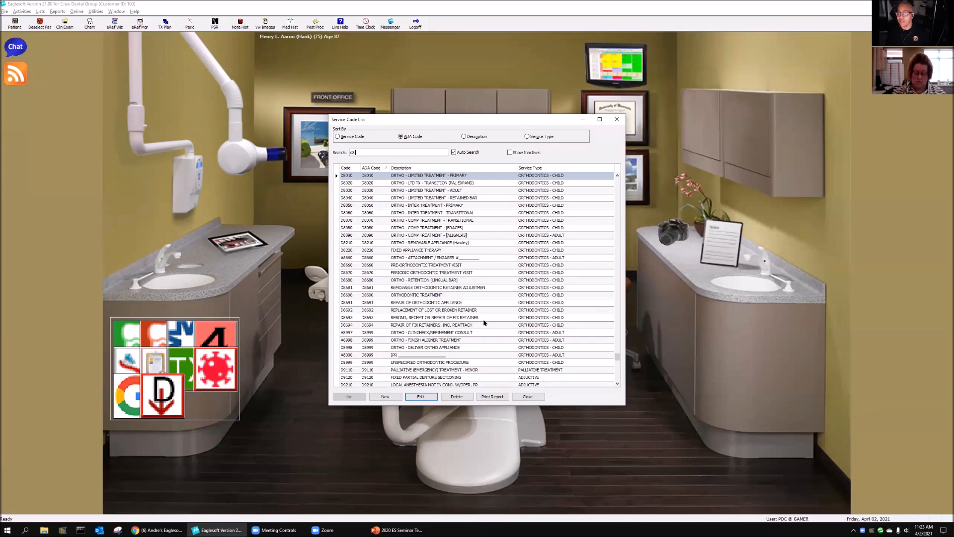
click(485, 318)
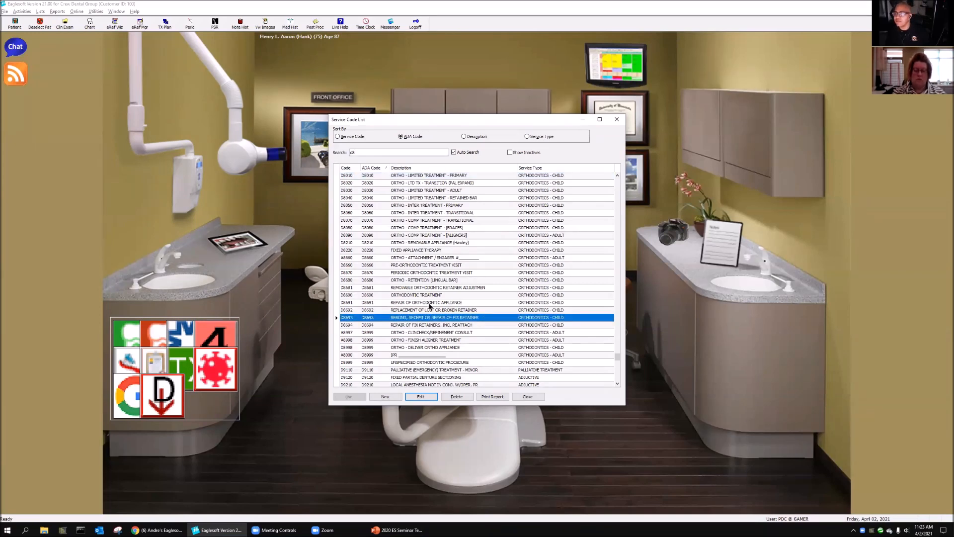
click(440, 279)
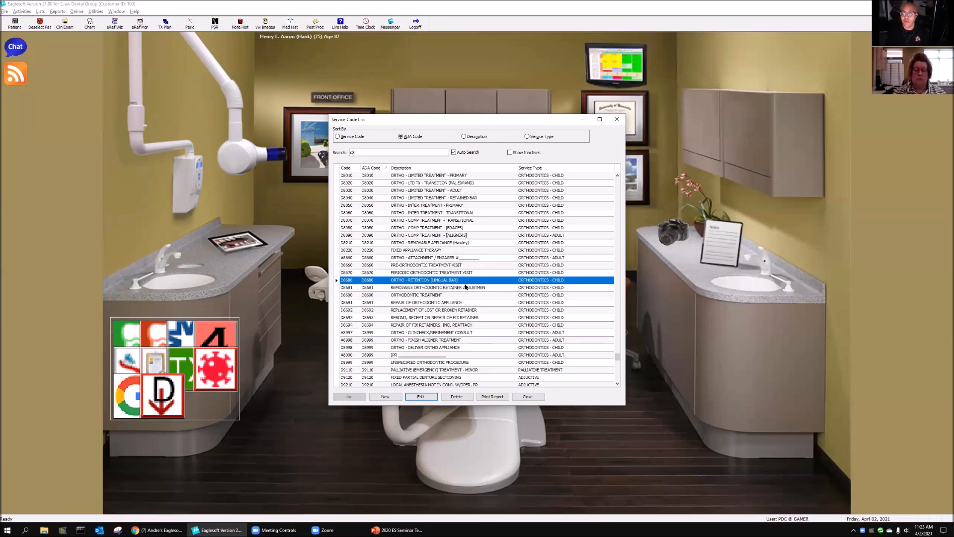
click(420, 396)
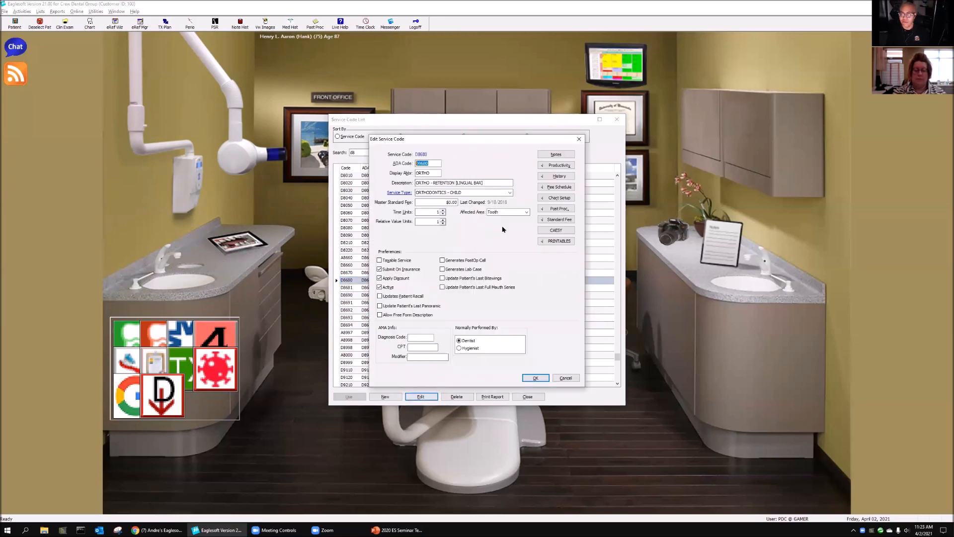
click(565, 198)
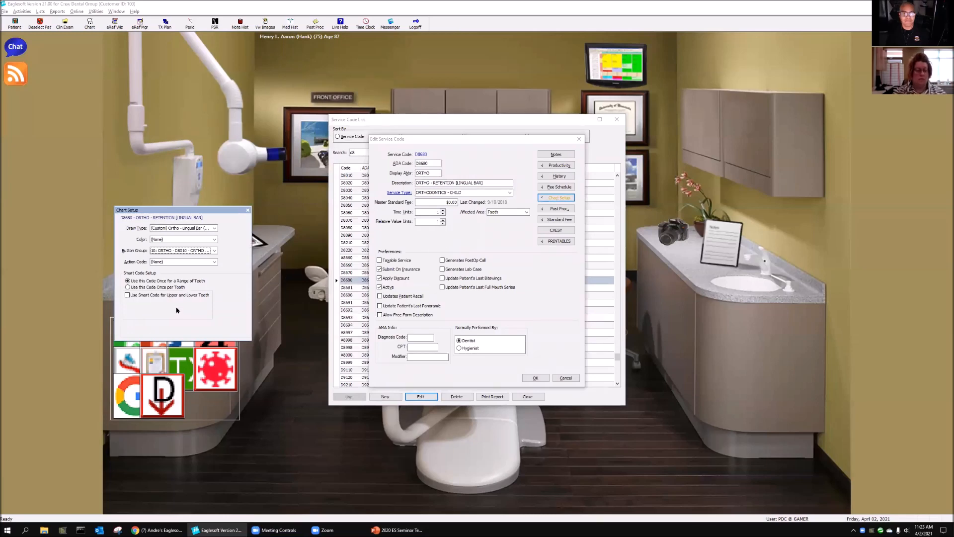
click(544, 378)
click(527, 396)
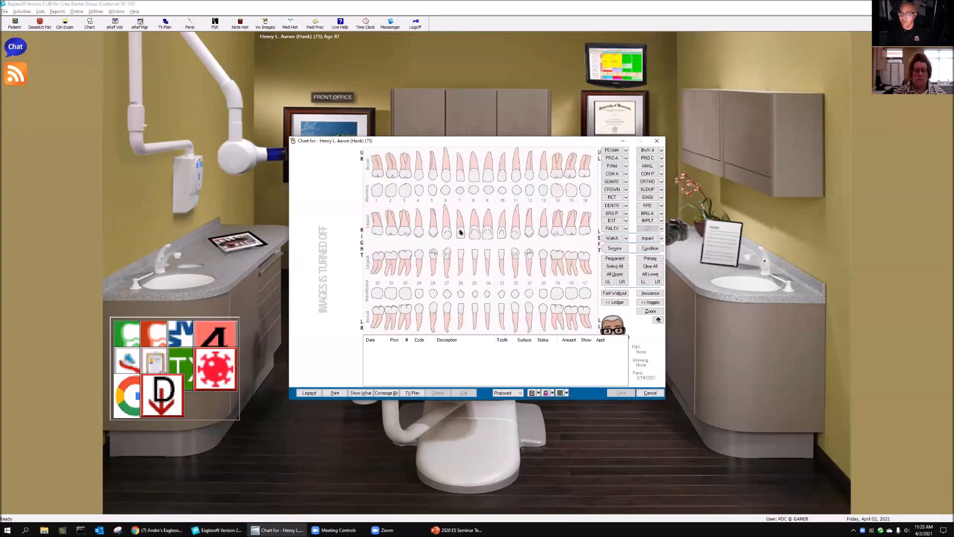
Step: Chart service D8680 "ORTHO - RETENTION [LINGUAL BAR]" on teeth 22 through 27 as Existing in the patient's chart
click(446, 261)
click(463, 264)
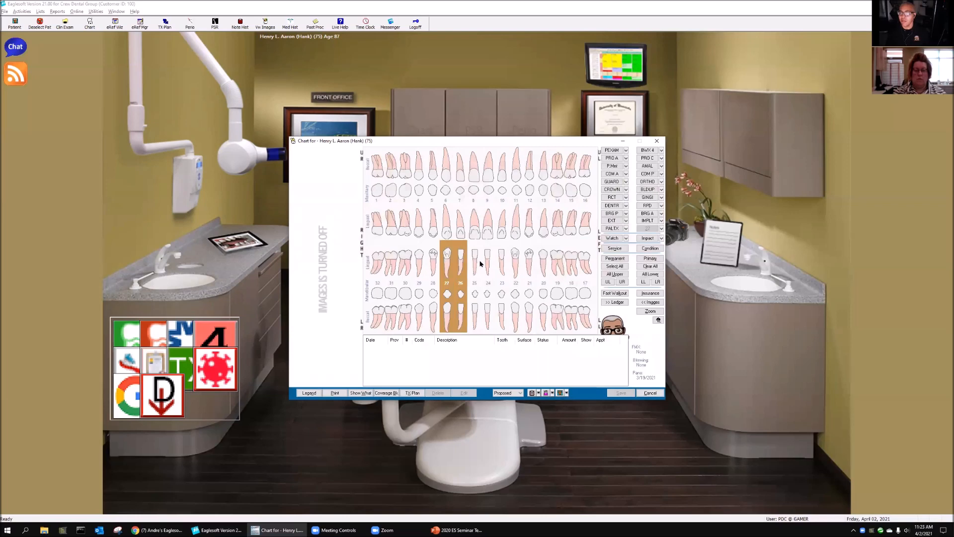
click(477, 263)
click(489, 264)
click(501, 263)
click(516, 263)
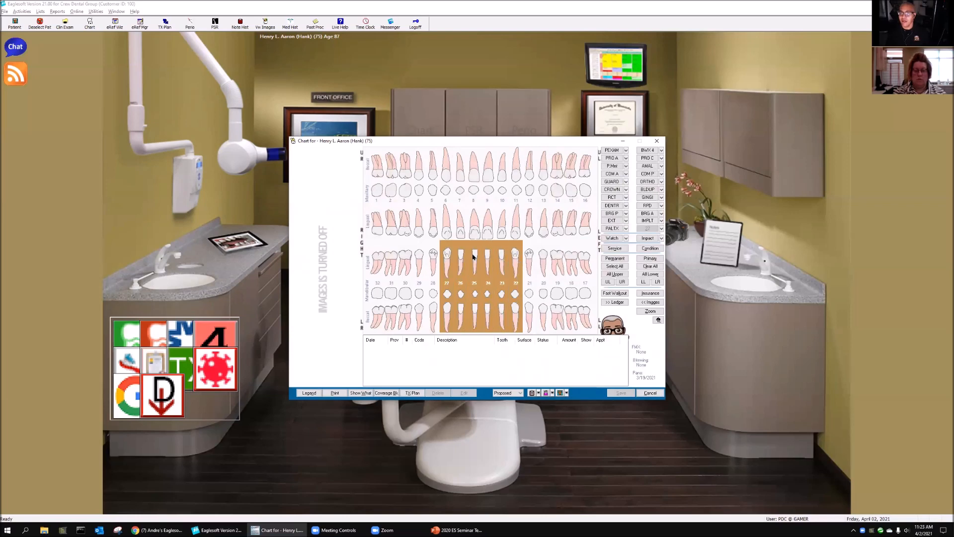
click(661, 181)
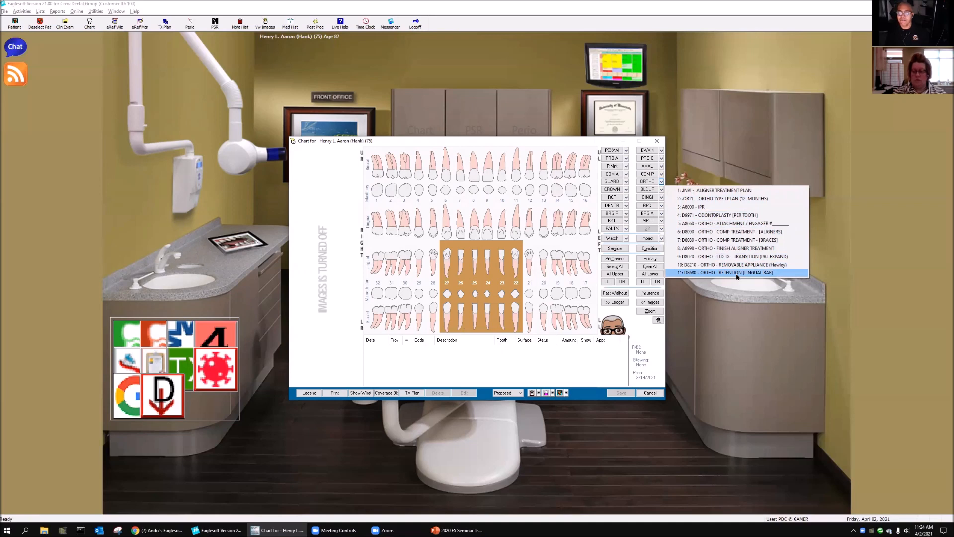
click(737, 272)
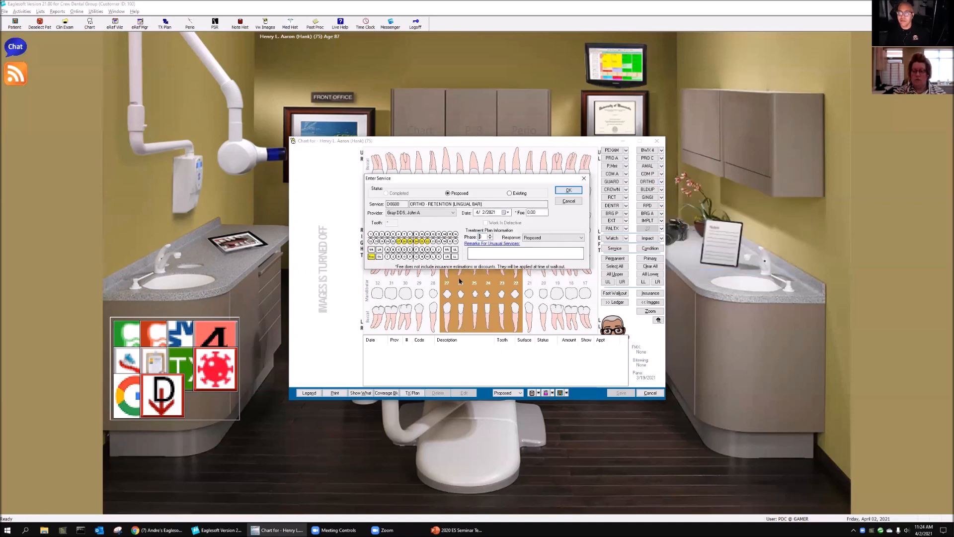
click(516, 193)
click(565, 192)
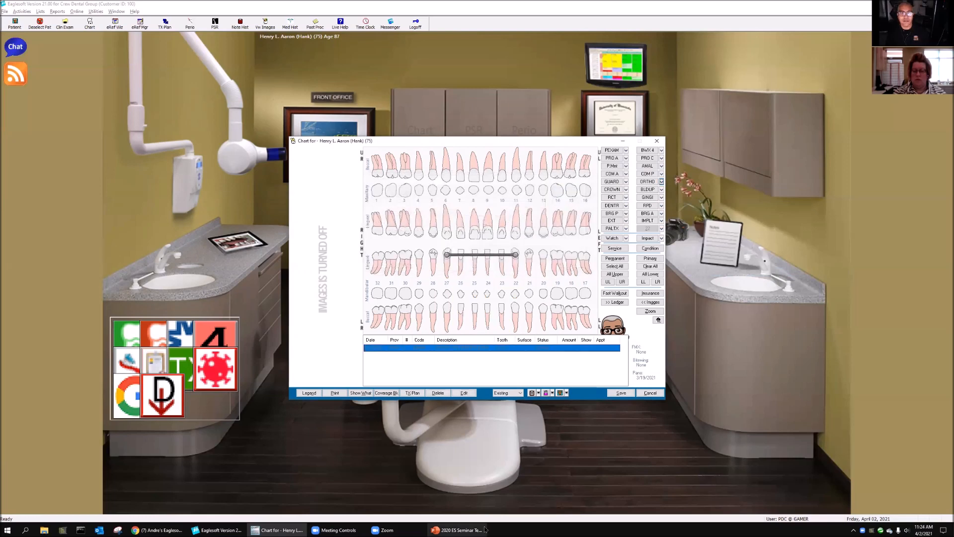
Step: Remove teeth 22 and 27 from the charted D8680 lingual bar service, and close the patient's chart without saving
mouse_move(483, 529)
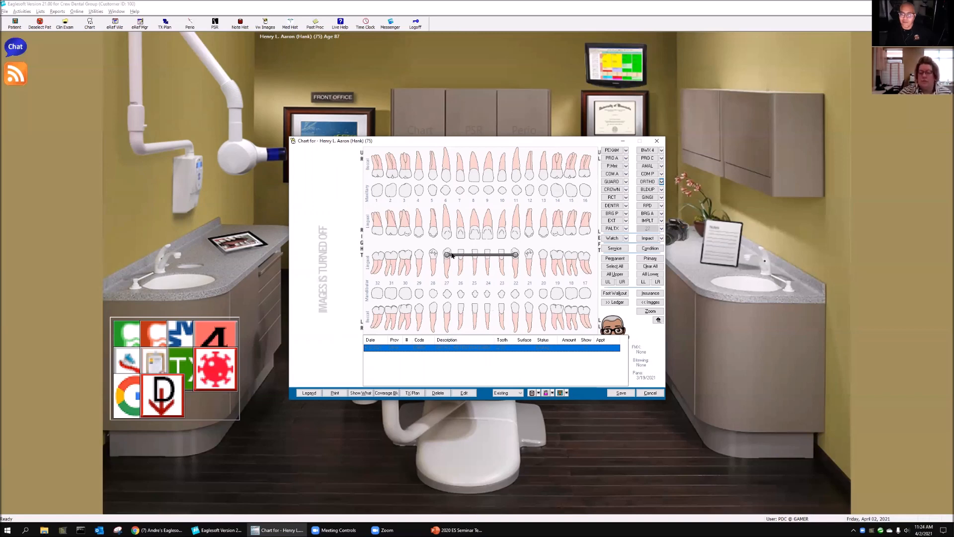
right_click(436, 354)
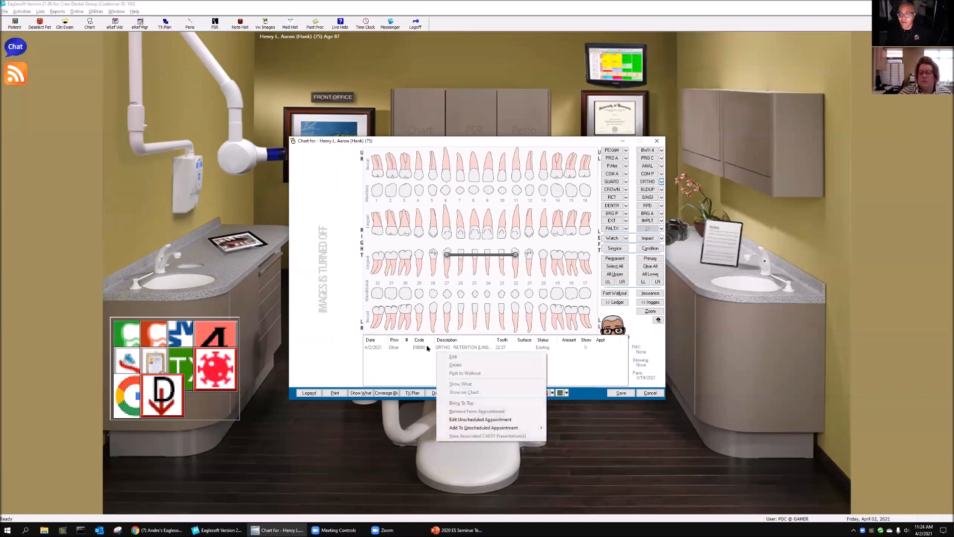
right_click(428, 347)
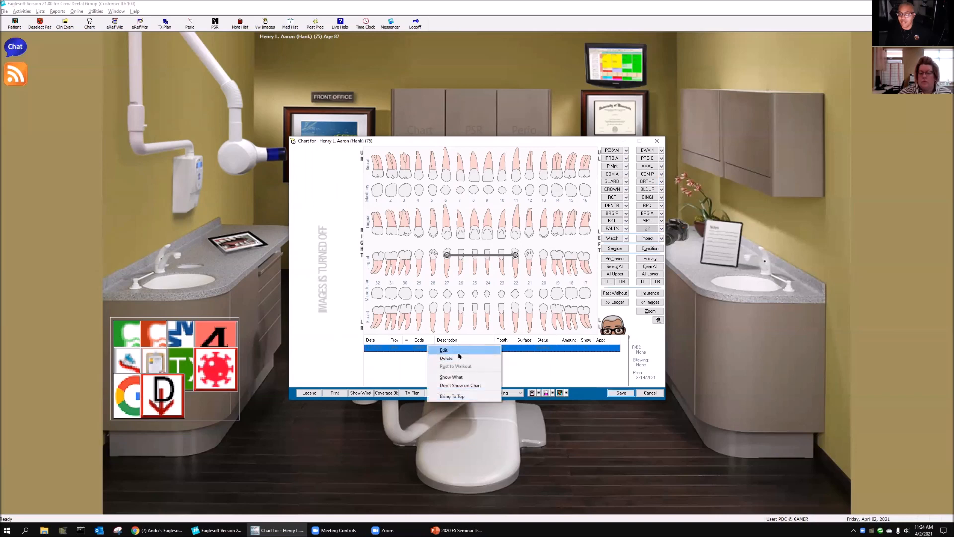
click(444, 349)
click(399, 241)
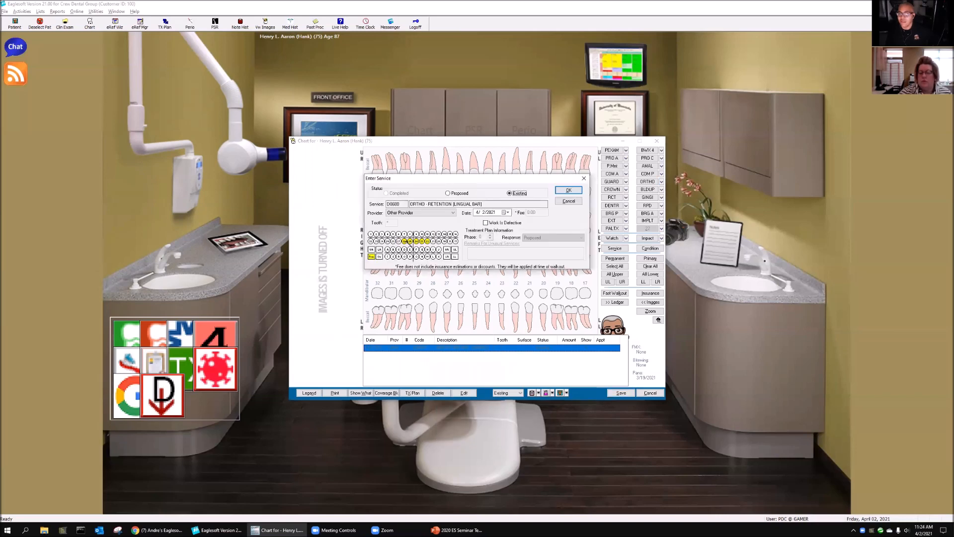
click(427, 242)
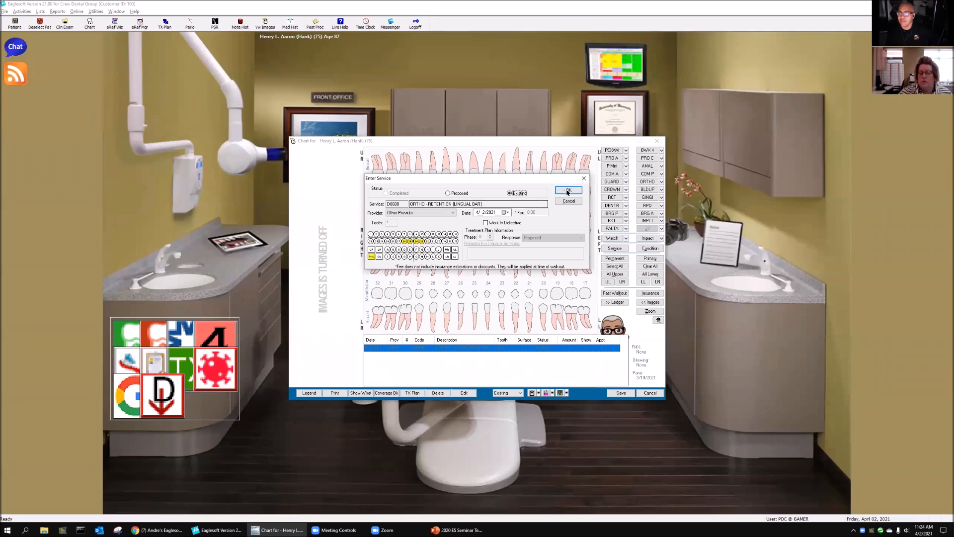
key(Return)
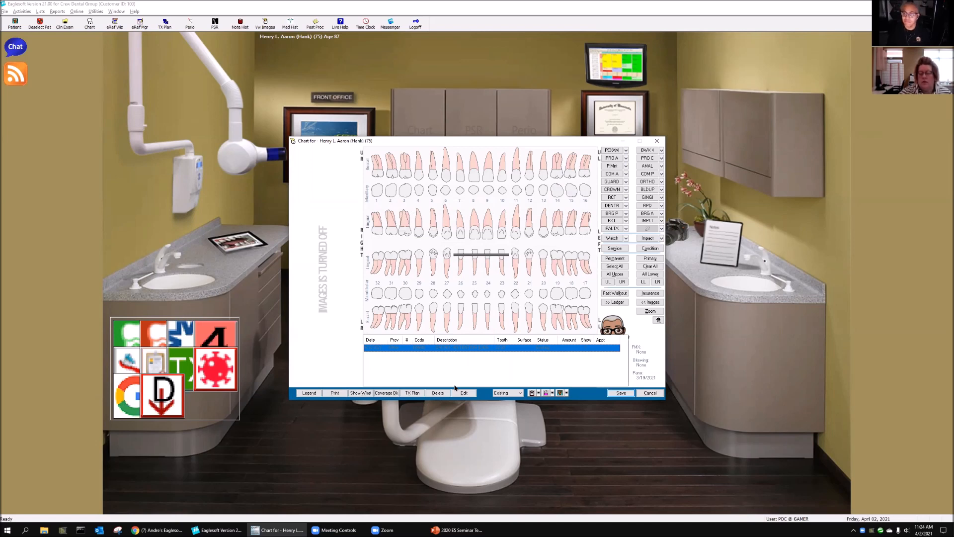
click(660, 395)
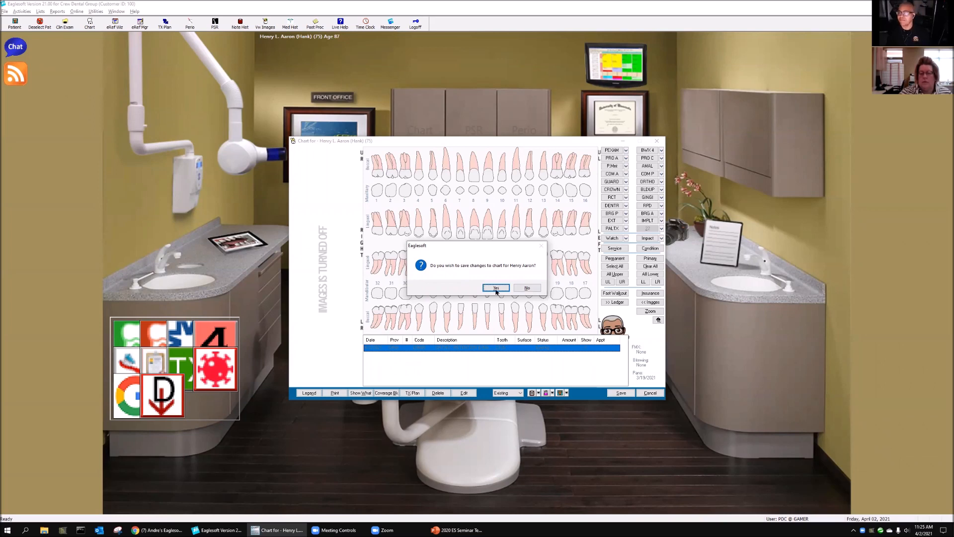
click(539, 289)
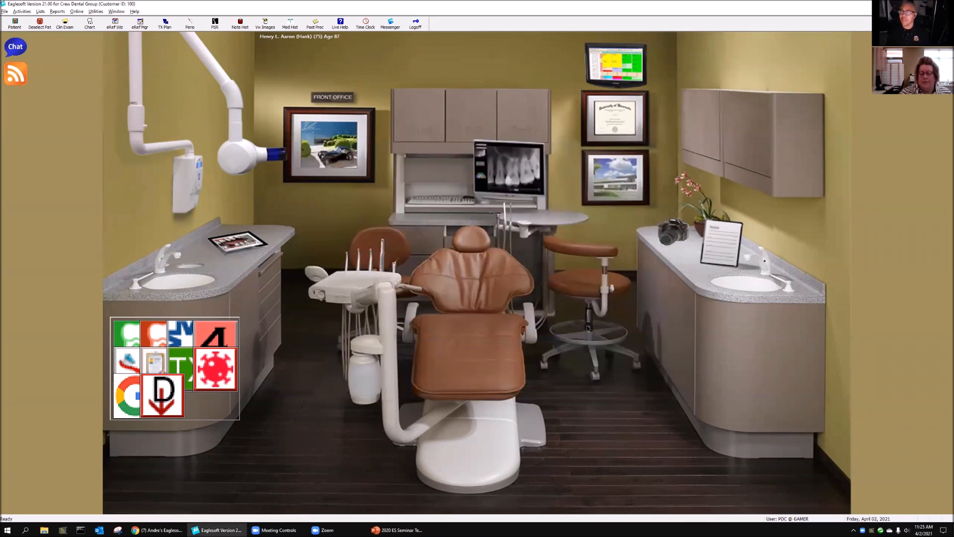
Step: Reopen the patient's chart and chart D2740 "CROWN - PORCELAIN/CERAMIC" on tooth 2 as Existing
click(417, 127)
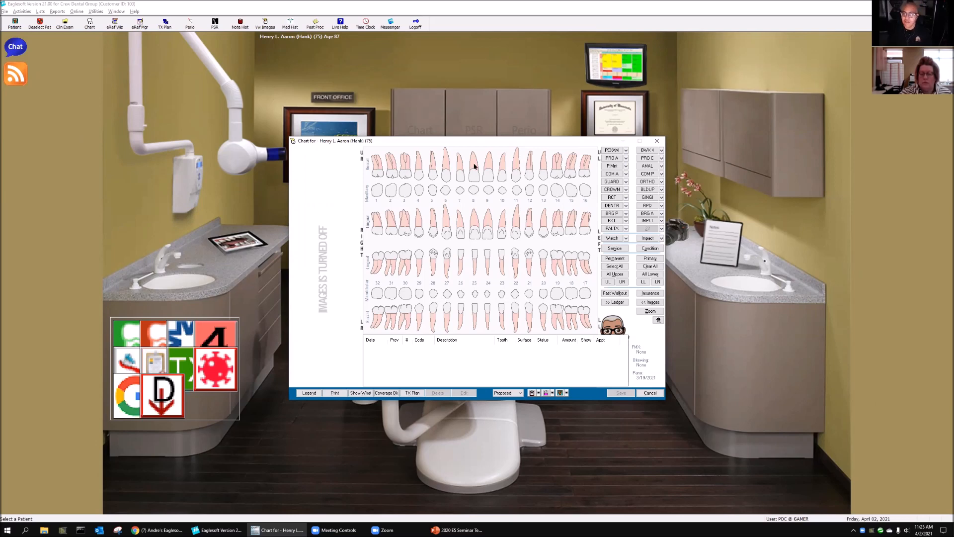
click(389, 196)
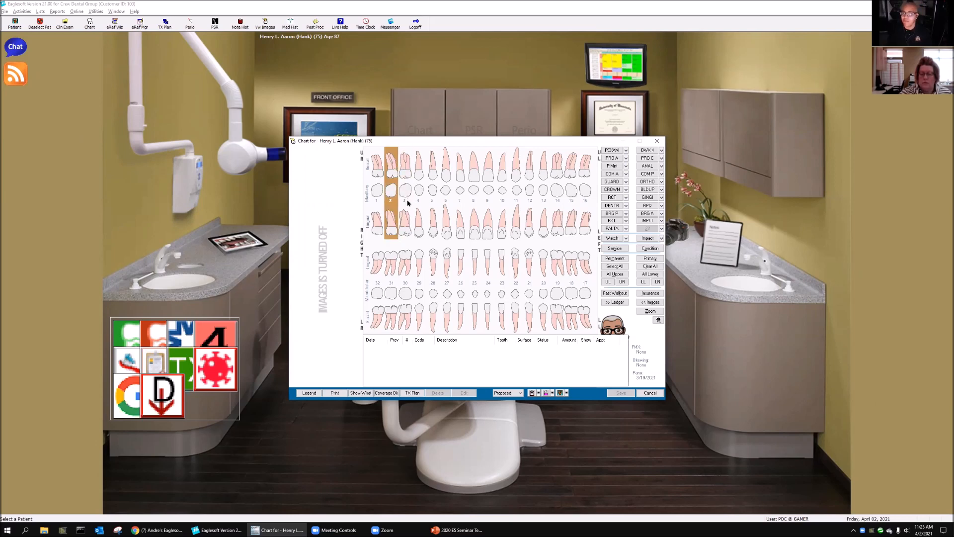
click(611, 189)
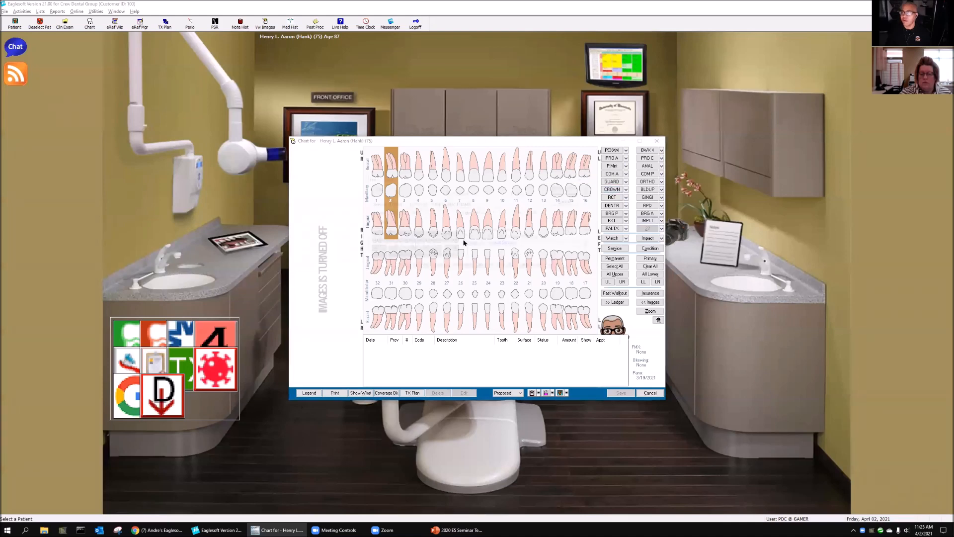
click(509, 193)
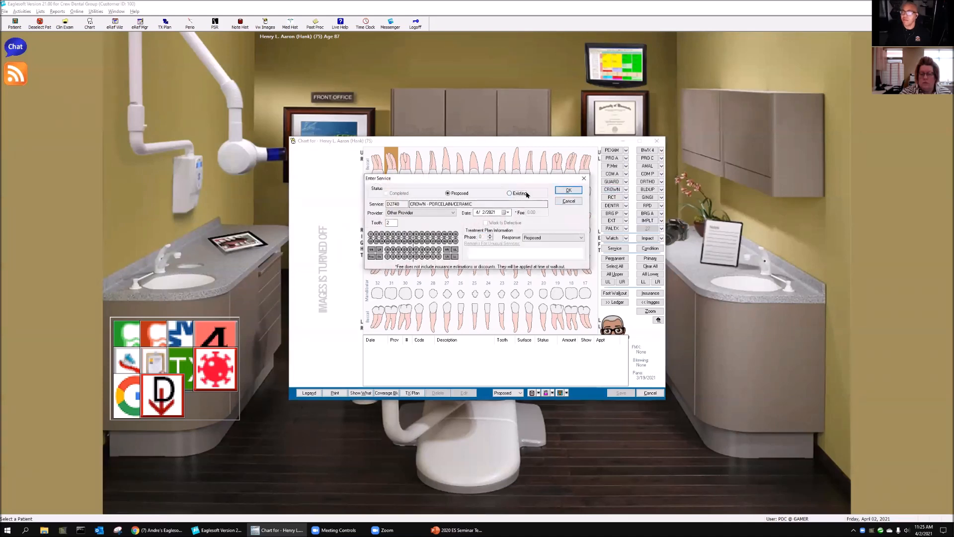
click(568, 190)
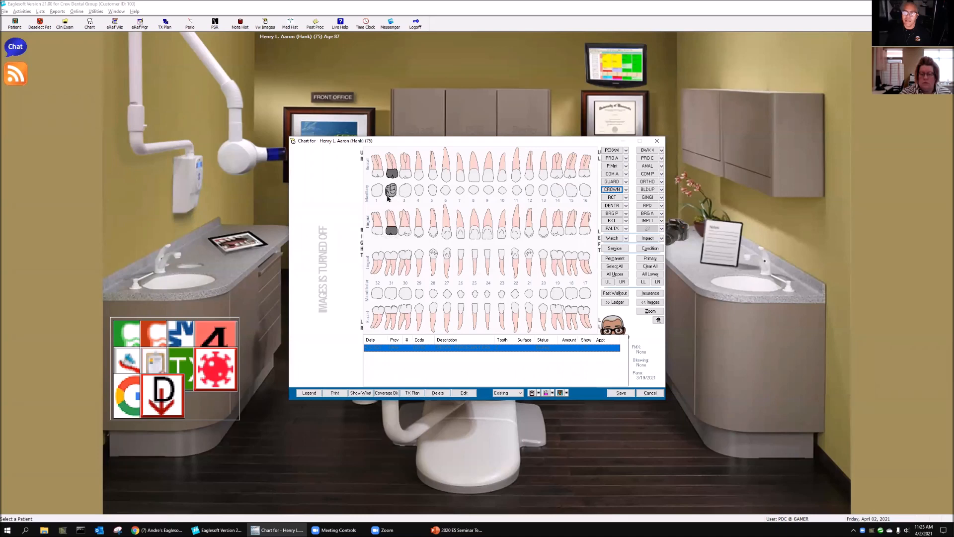
Step: Chart D2750 "CROWN - PORCELAIN/HNM [PFM]" on tooth 3 as Existing, and close the chart without saving
click(406, 200)
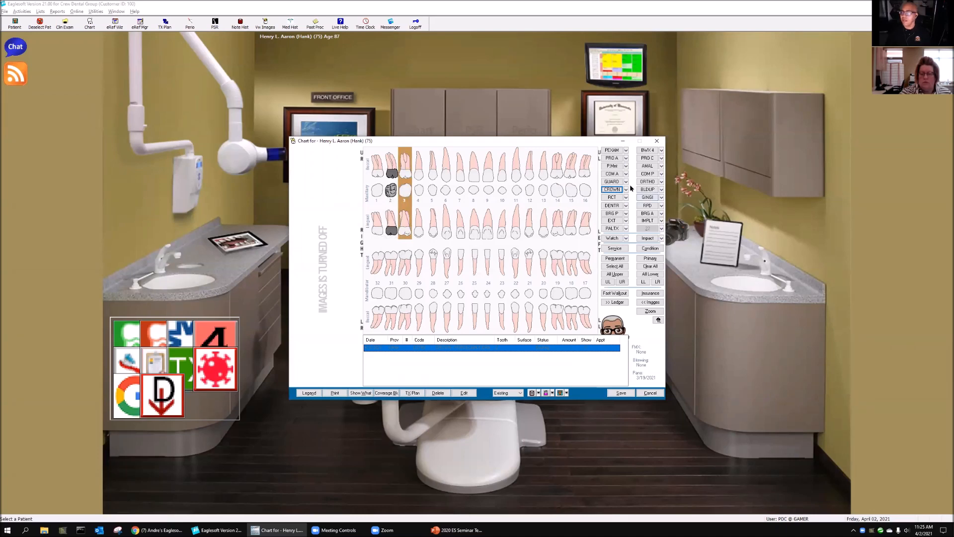
click(626, 189)
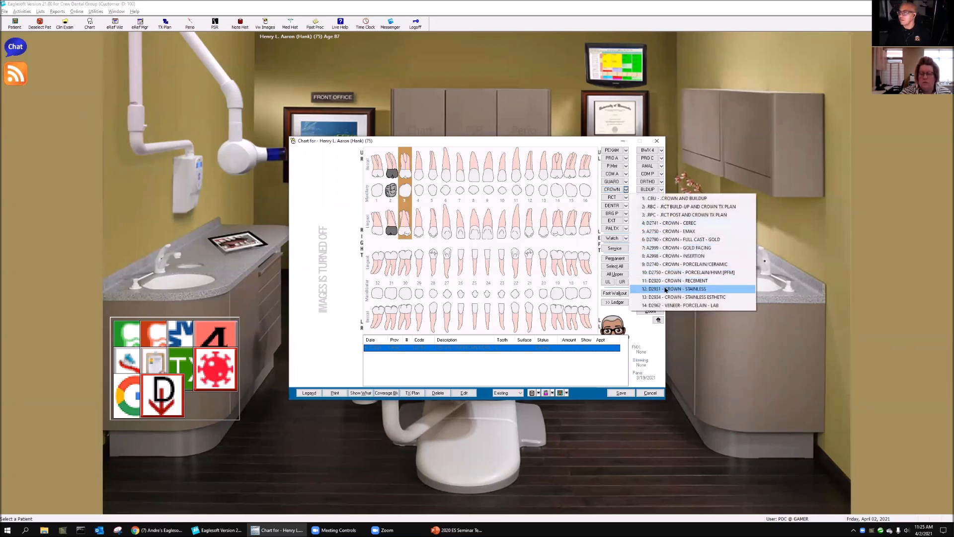
click(667, 272)
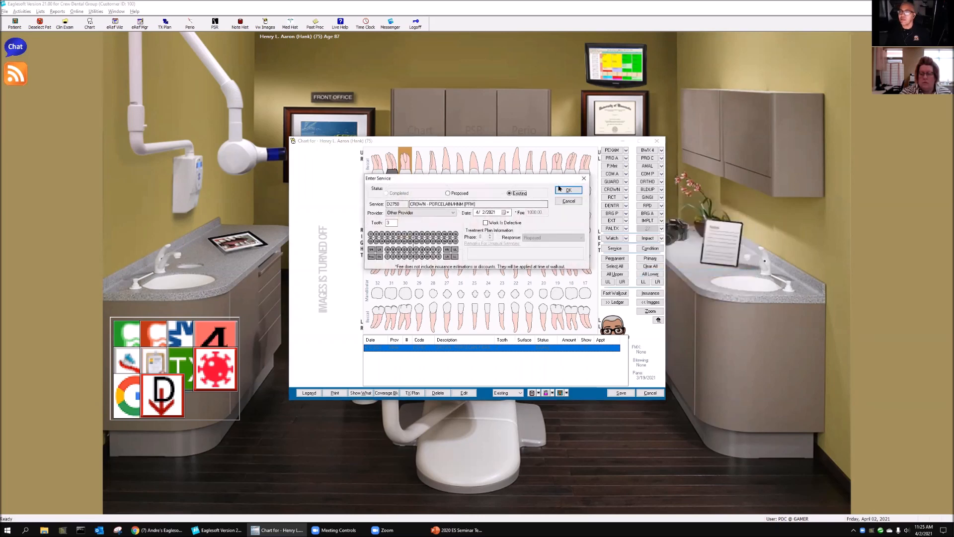
click(560, 189)
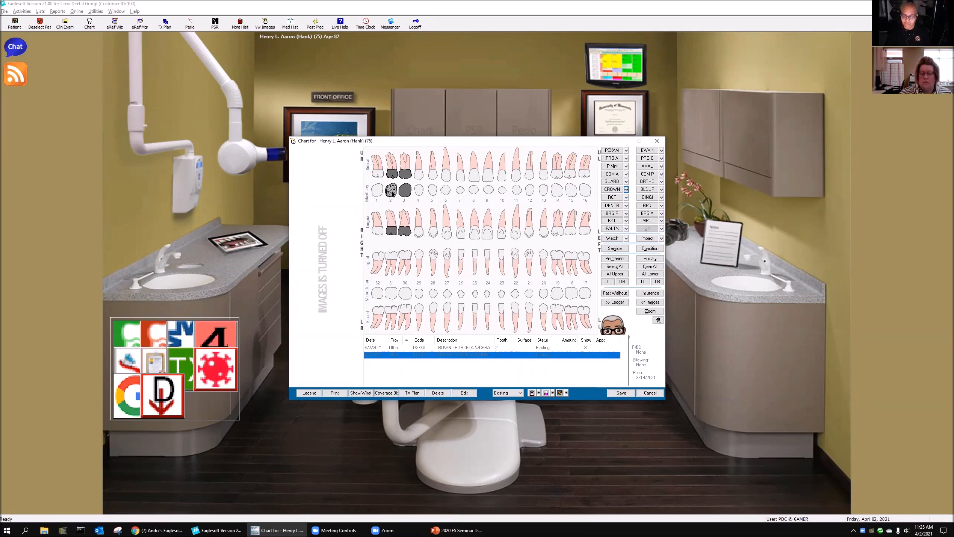
click(646, 393)
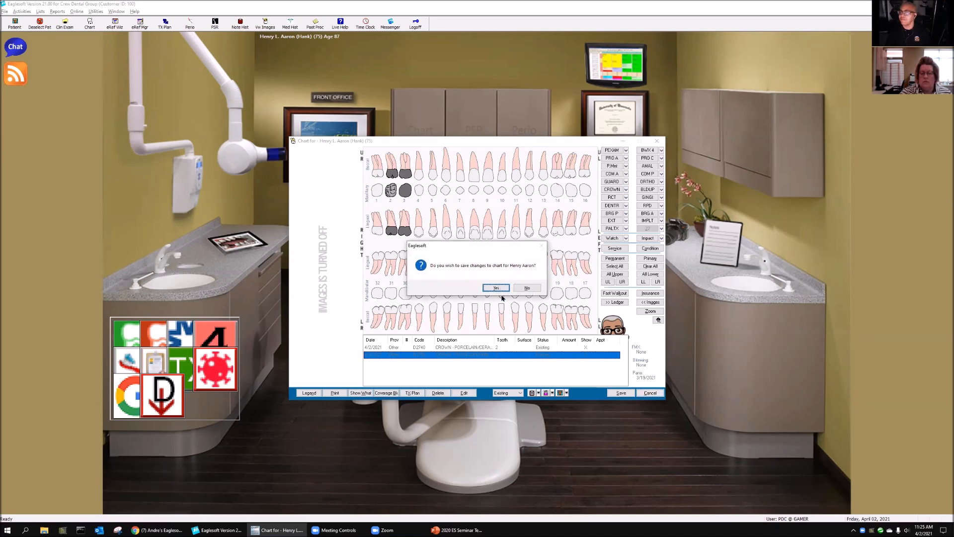
click(527, 288)
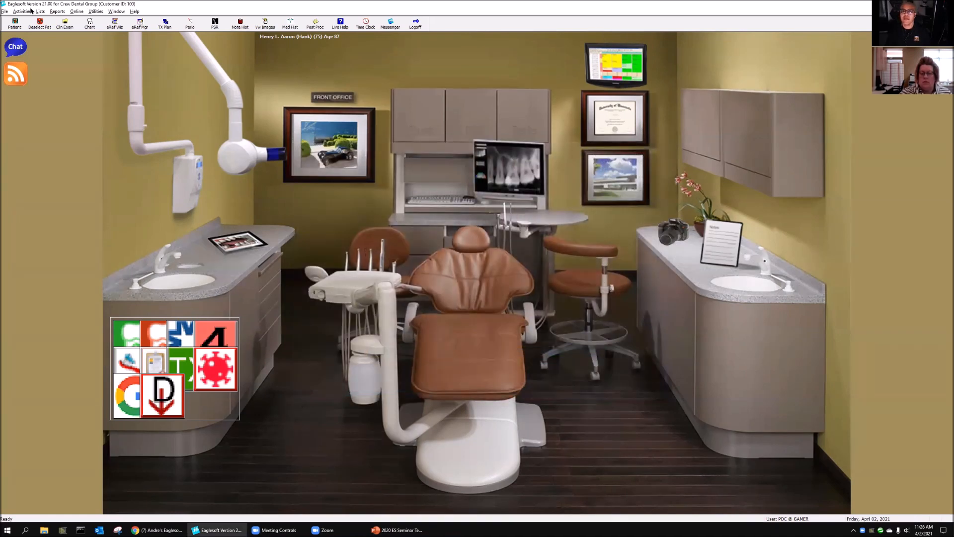
Step: Find "(Custom) Ling Bar" in the list of draw types and open it for editing
click(41, 11)
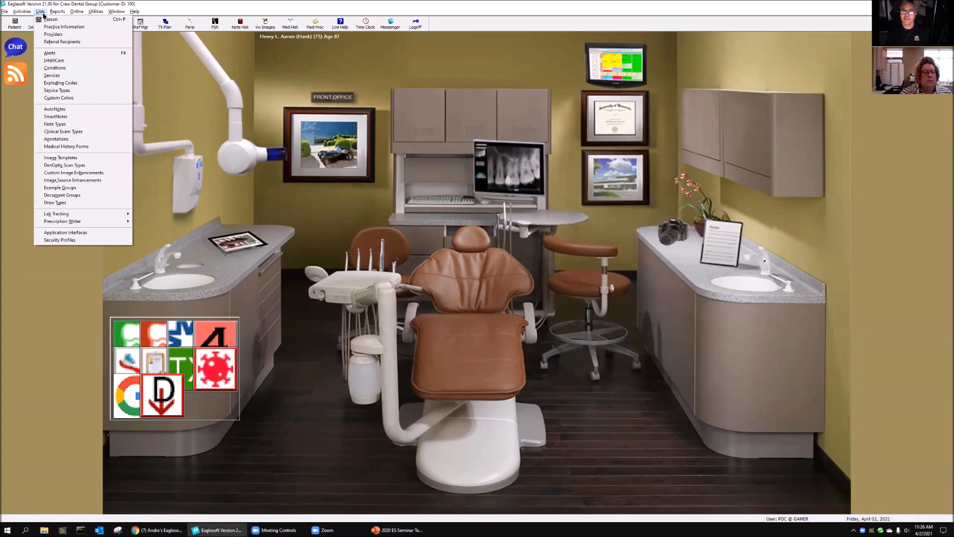
click(65, 204)
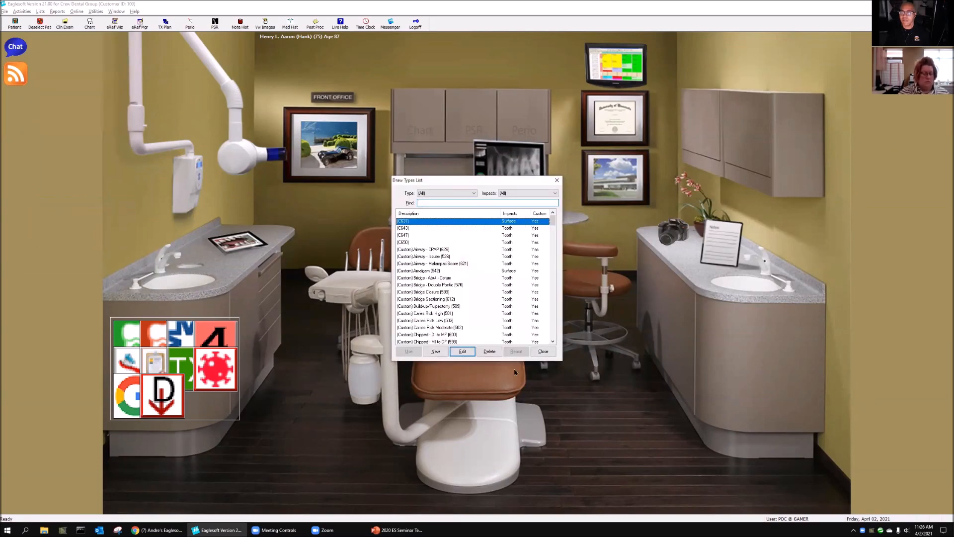
drag(470, 184, 308, 128)
scroll(303, 251, down, 3)
scroll(302, 251, down, 10)
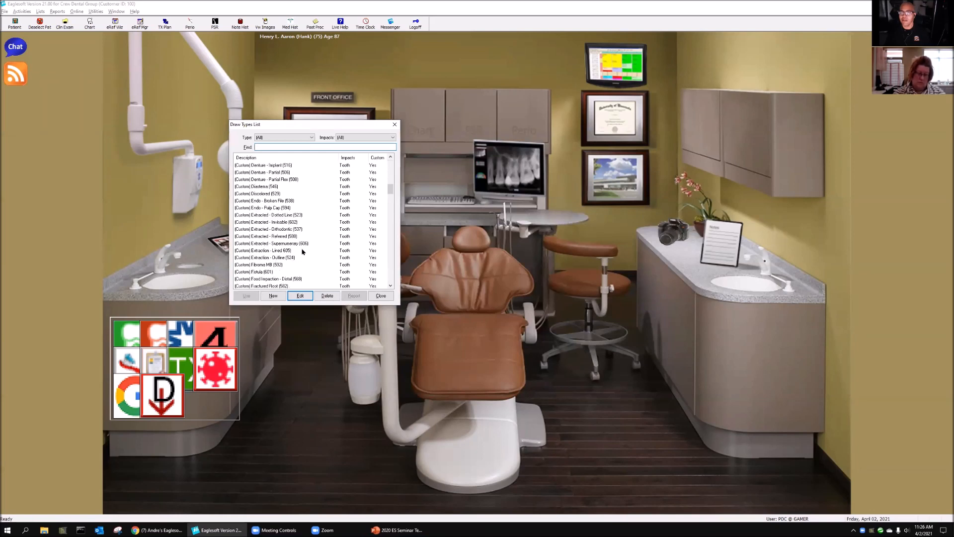
scroll(302, 255, down, 9)
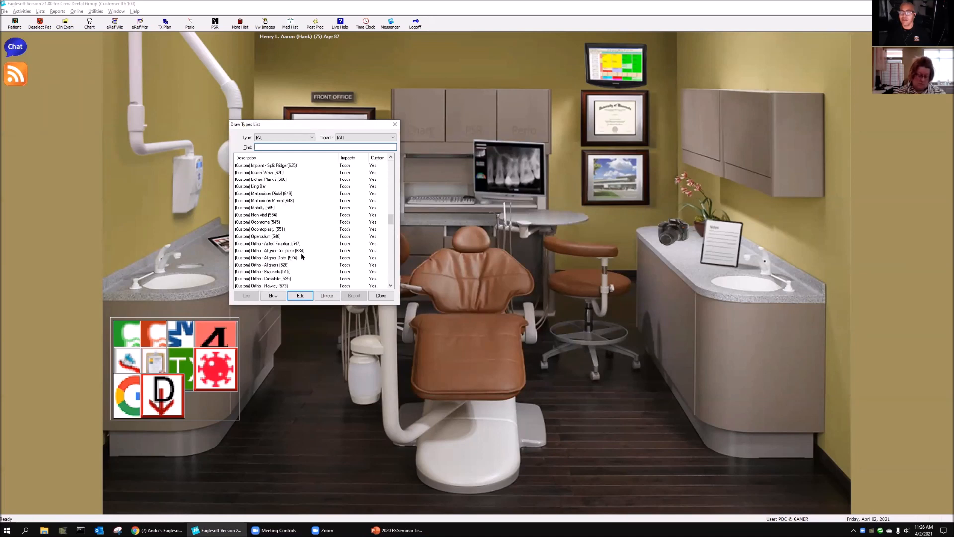
click(253, 187)
click(300, 295)
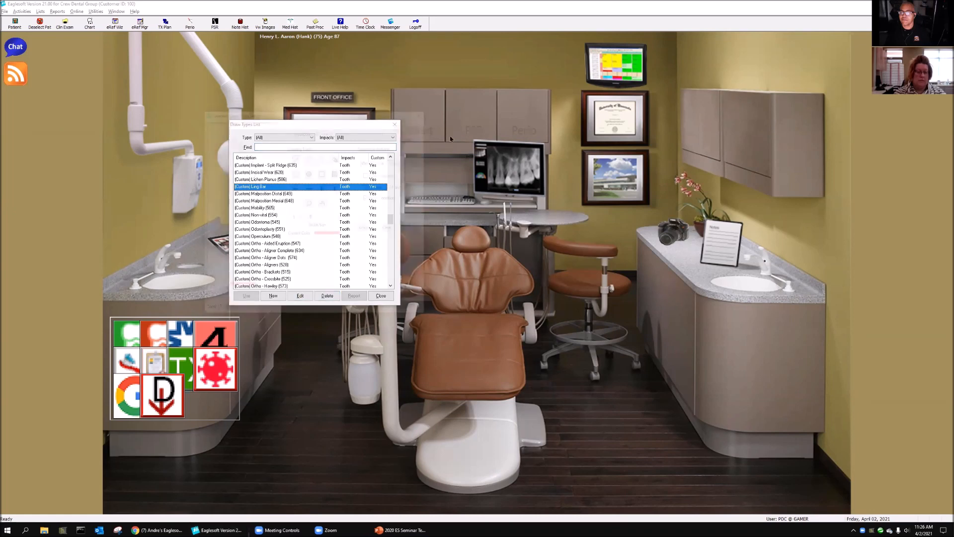
Step: Clear the drawing on tooth 1 of the lingual bar draw type, and close it with the changes saved
click(390, 228)
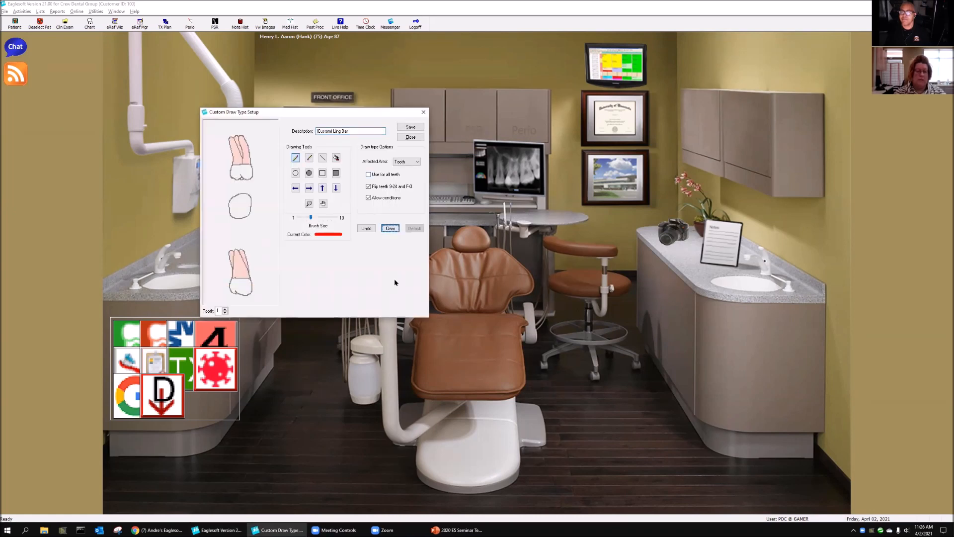
click(412, 138)
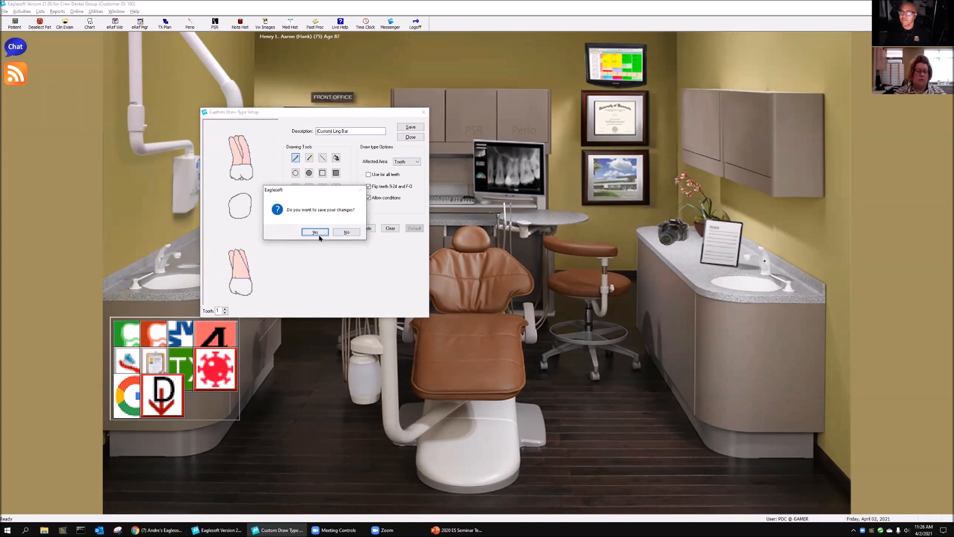
click(315, 232)
click(339, 298)
click(335, 233)
Step: Create a new draw type with the description "(Custom) Crown All Ceram"
click(273, 297)
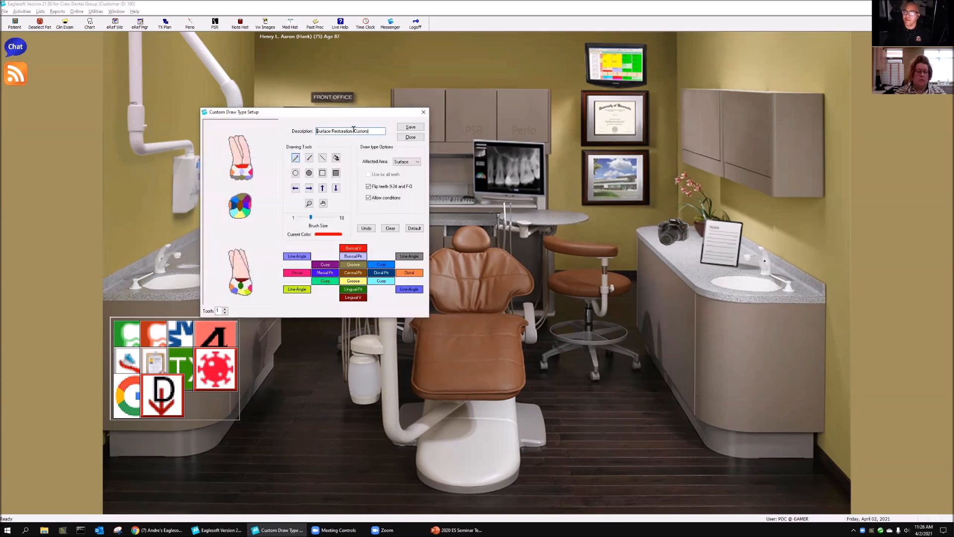
drag(355, 130, 316, 131)
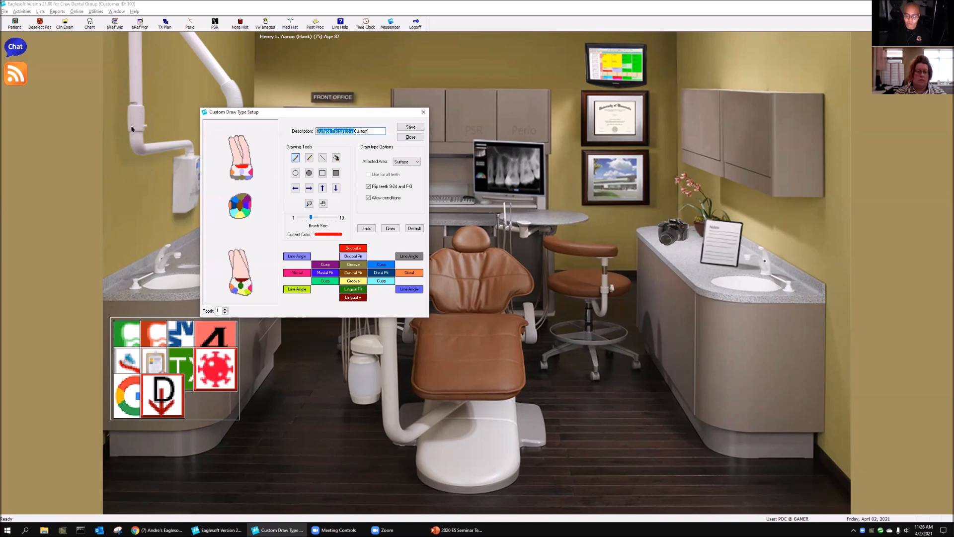
text(()
key(Right)
key(Right)
key(Right)
key(Right)
key(Right)
key(Right)
key(Right)
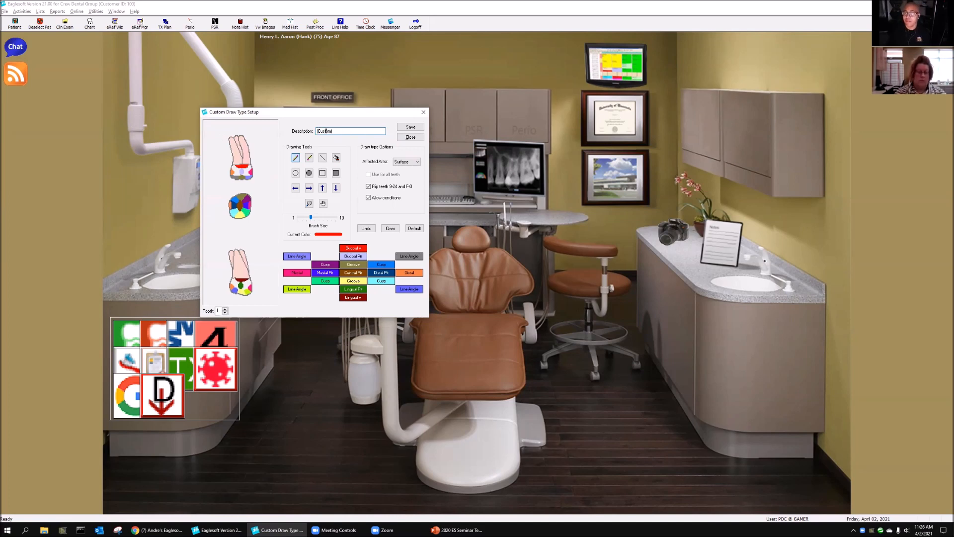
text(Cr)
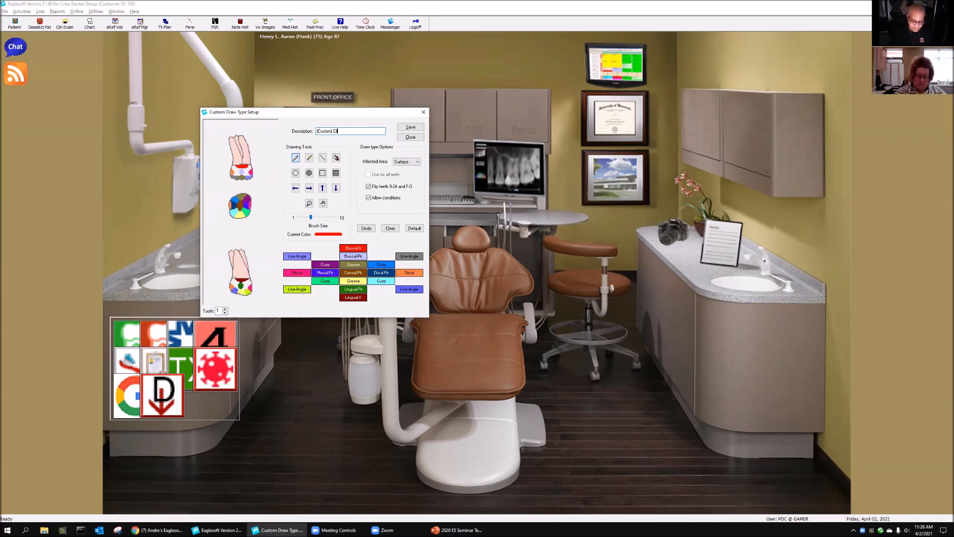
text(own All Vera)
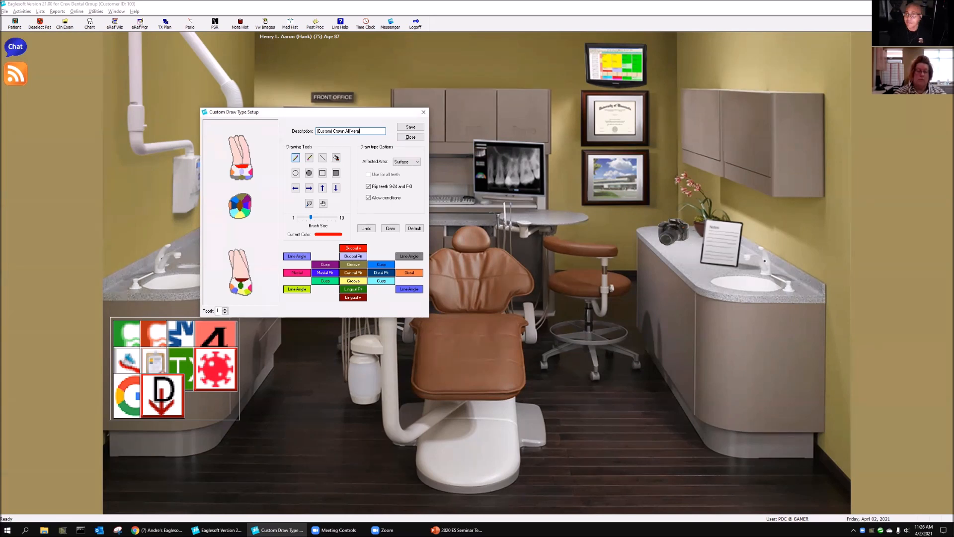
key(BackSpace)
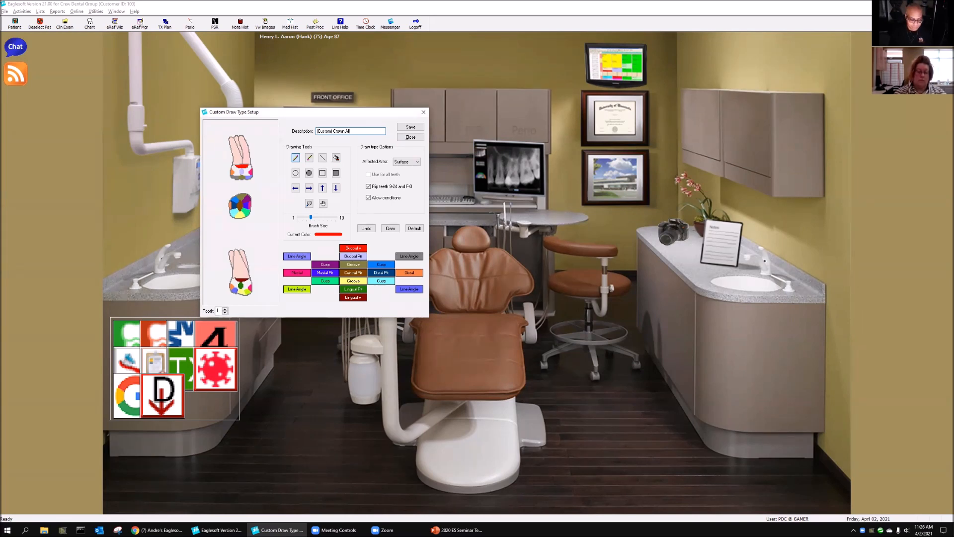
text(Ceram)
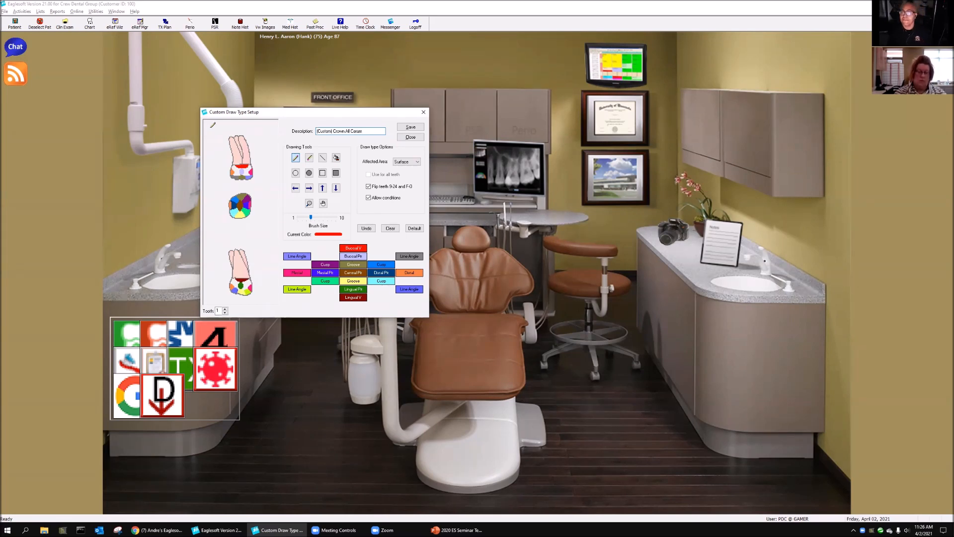
Step: Set the new draw type's affected area to Tooth
click(417, 161)
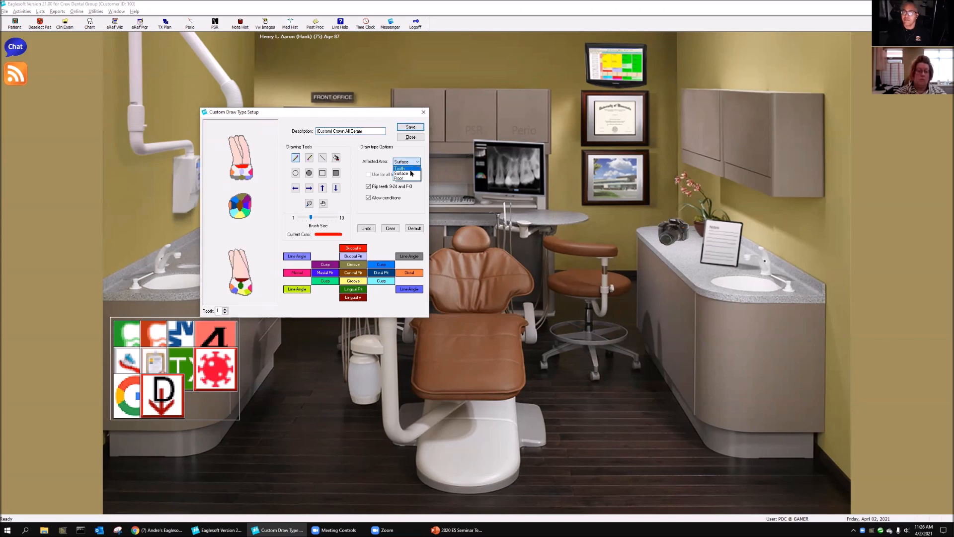
click(408, 169)
click(338, 233)
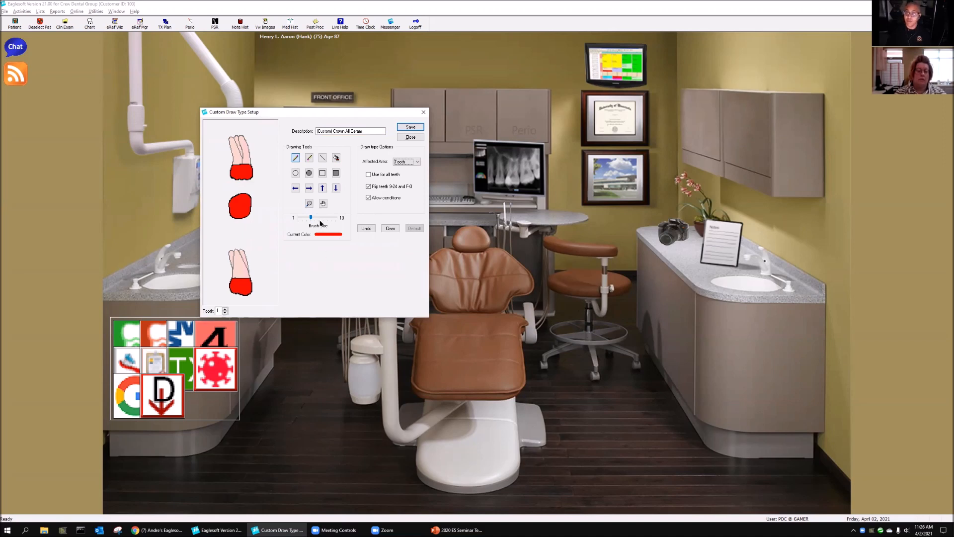
Step: Erase a crosshatch of thin horizontal and vertical lines from the red fill on the occlusal view of tooth 1
drag(311, 219, 292, 219)
click(309, 157)
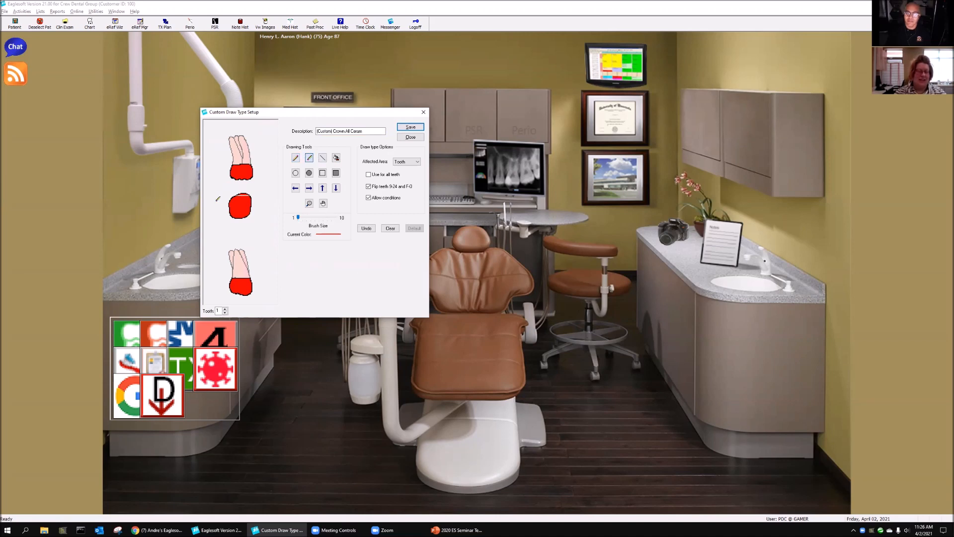
drag(223, 197, 268, 195)
mouse_move(228, 198)
mouse_down()
mouse_move(279, 211)
mouse_move(252, 207)
mouse_up()
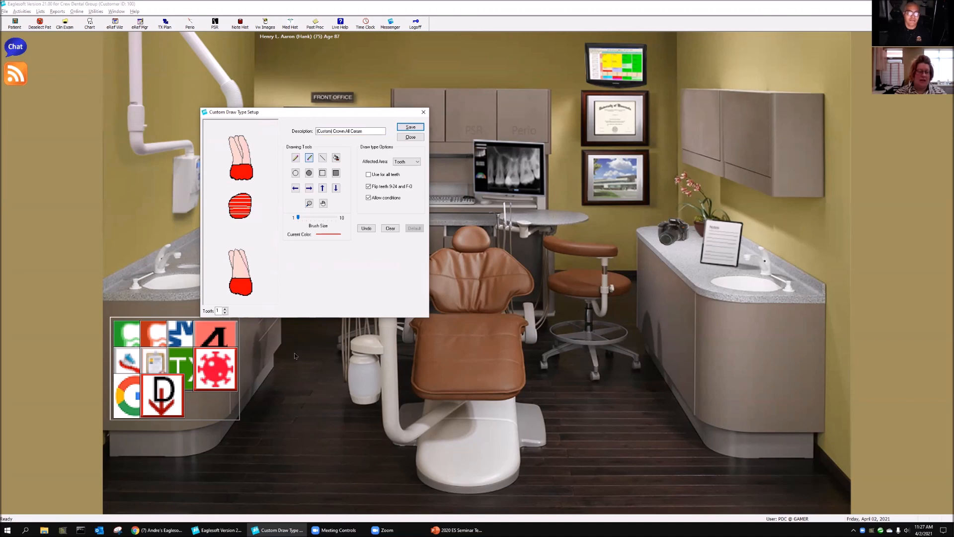
mouse_move(239, 192)
mouse_down()
mouse_move(245, 217)
mouse_move(233, 220)
mouse_move(245, 217)
mouse_up()
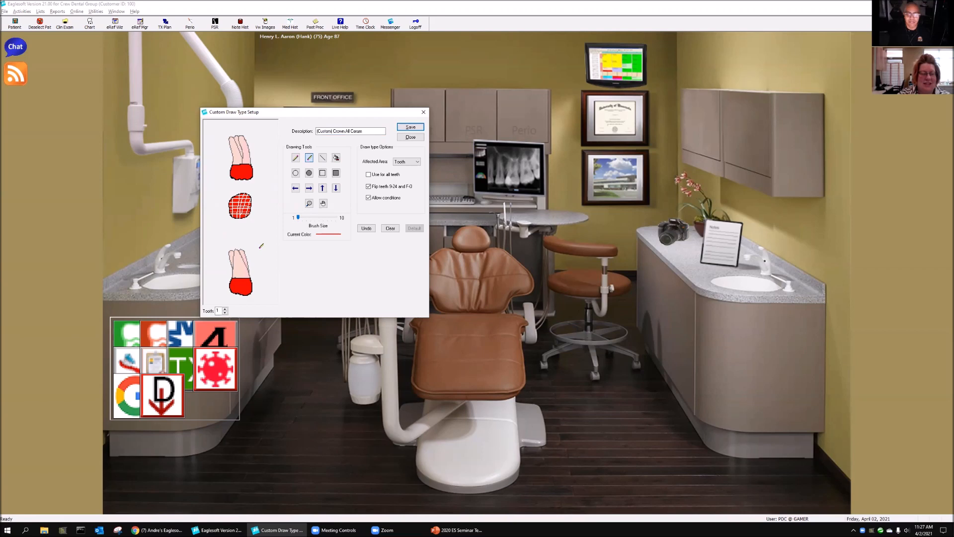
Step: Switch to tooth 2 and erase thin freehand lines from the red fill on its occlusal and two side views
click(225, 309)
mouse_move(226, 201)
mouse_down()
mouse_move(258, 201)
mouse_move(267, 210)
mouse_move(238, 211)
mouse_move(253, 216)
mouse_up()
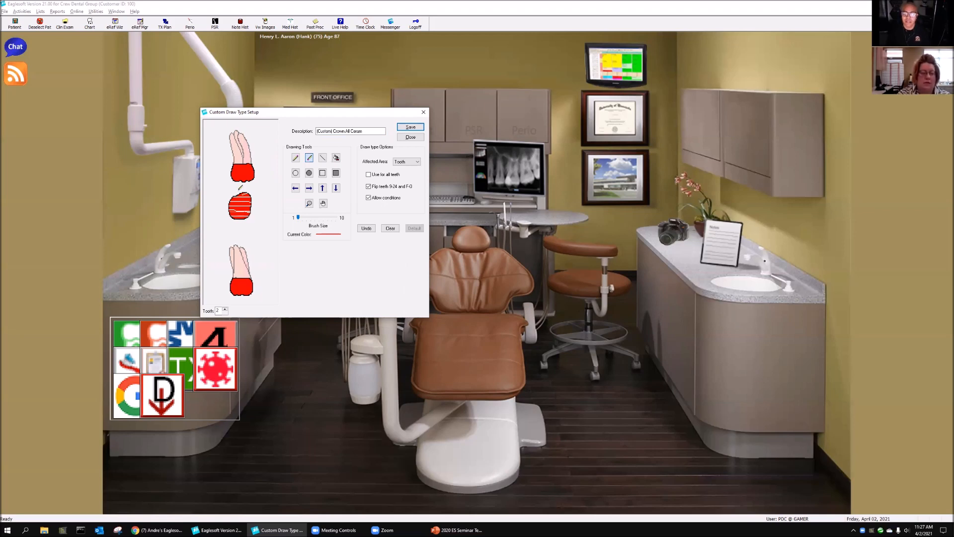
drag(233, 175, 254, 174)
mouse_move(235, 214)
mouse_down()
mouse_move(243, 216)
mouse_move(240, 203)
mouse_up()
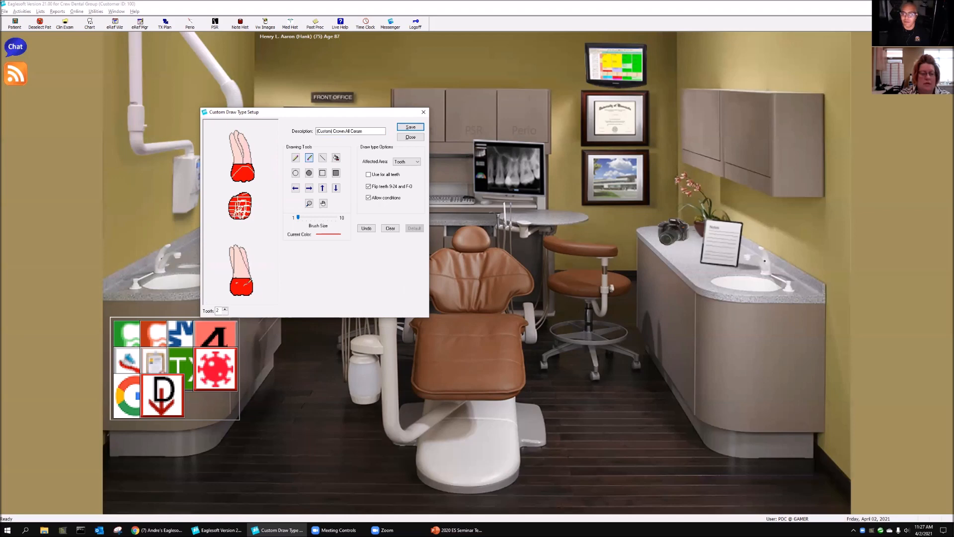
drag(235, 285, 251, 284)
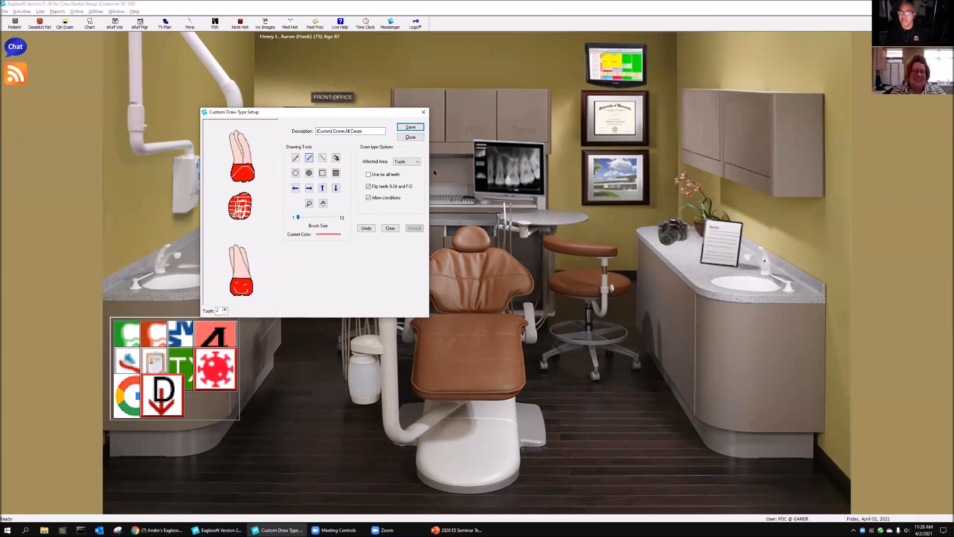
Step: Close the crown draw type with its changes saved, and close the list of draw types
click(411, 137)
click(315, 232)
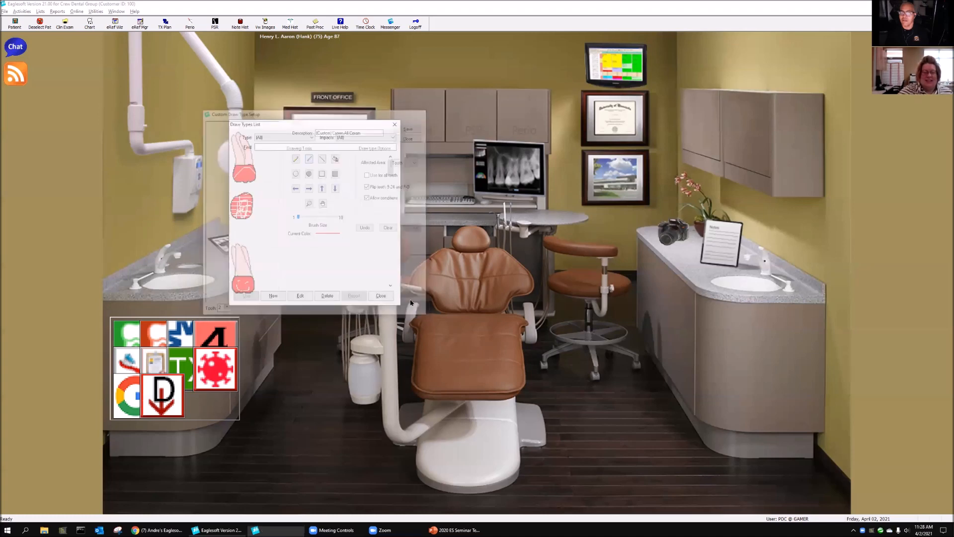
click(381, 295)
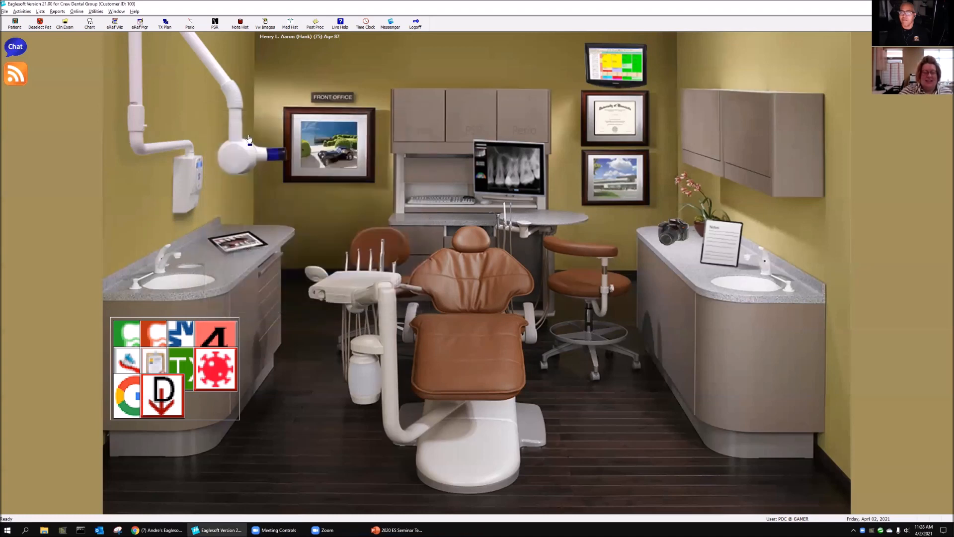
Step: Find service code D2740 "CROWN - PORCELAIN/CERAMIC" in the list of services and open it for editing
click(40, 12)
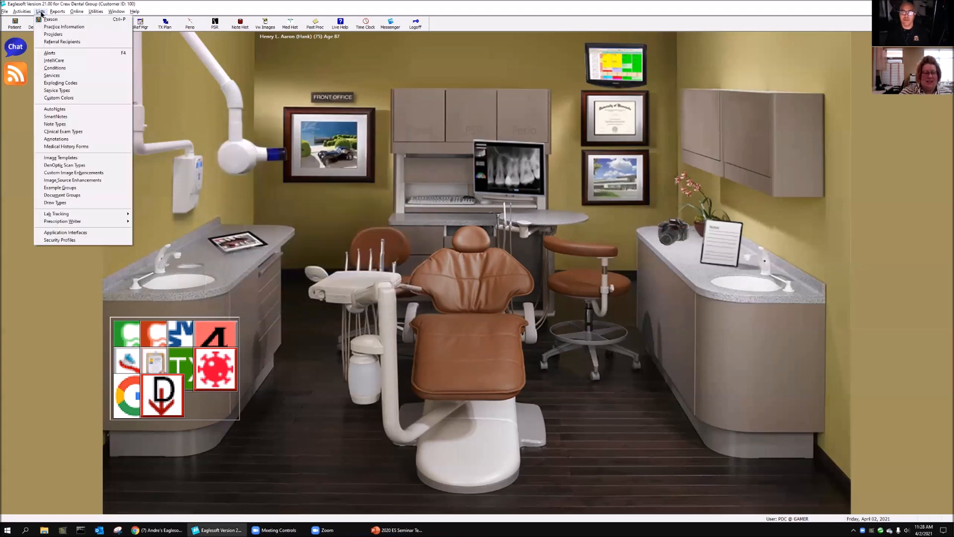
click(52, 76)
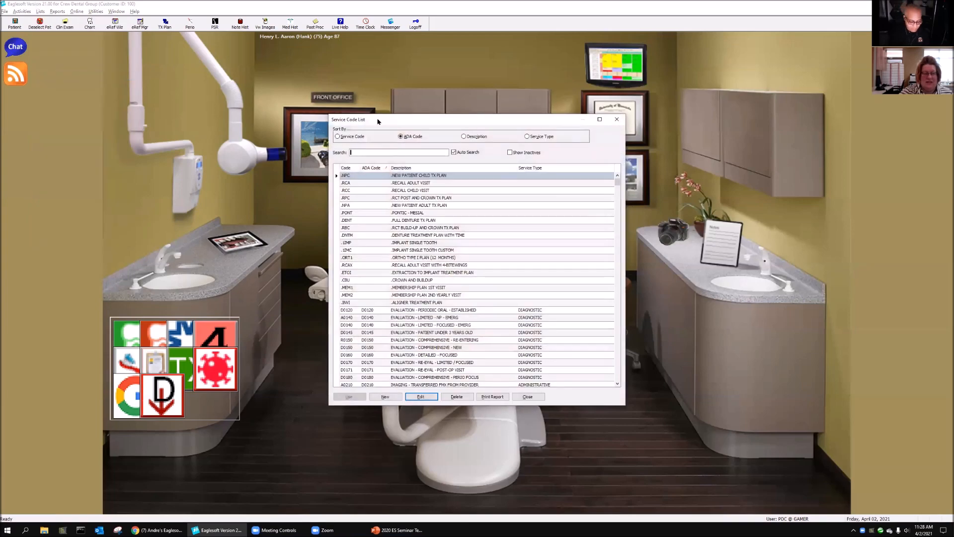
text(d274)
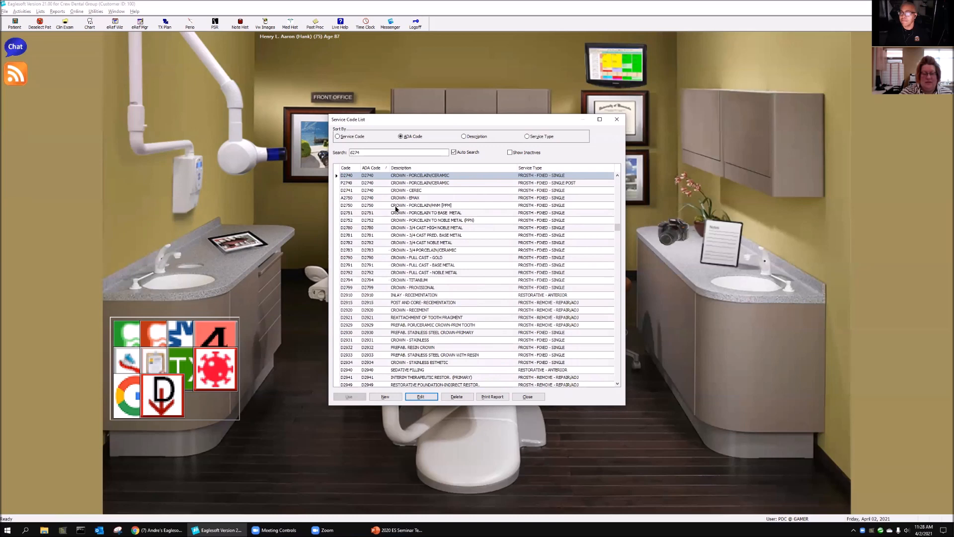
click(422, 398)
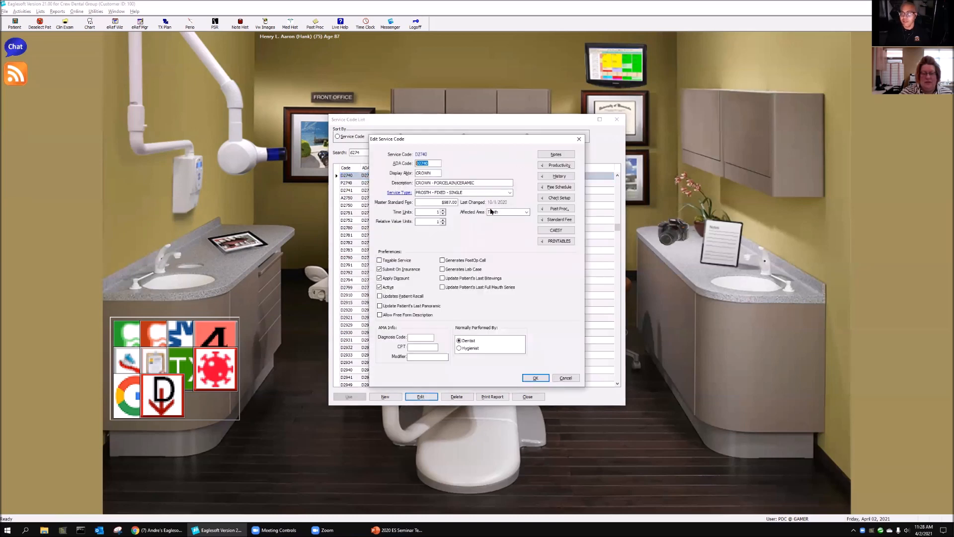
Step: Examine the draw type and color in the chart setup of D2740, and close the code and service list without saving
click(570, 199)
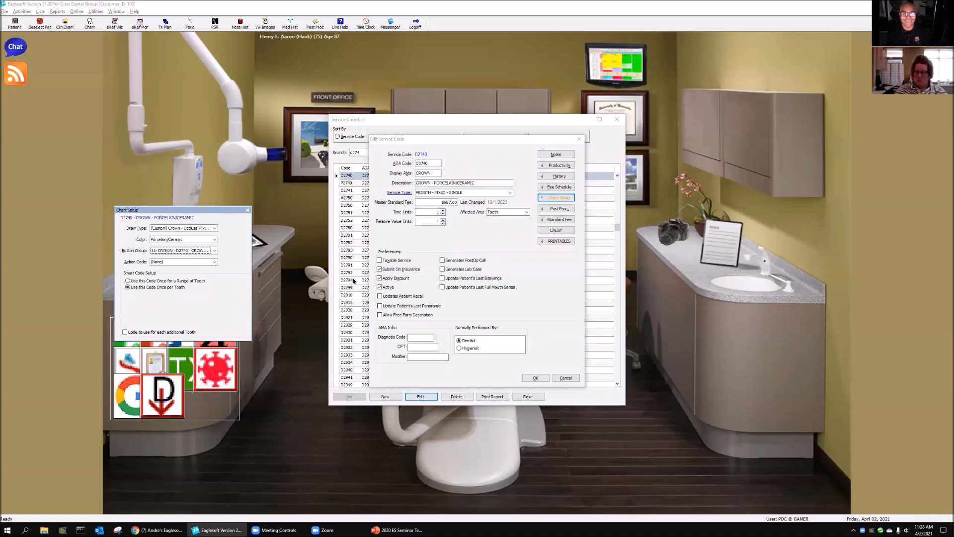
click(248, 210)
click(579, 139)
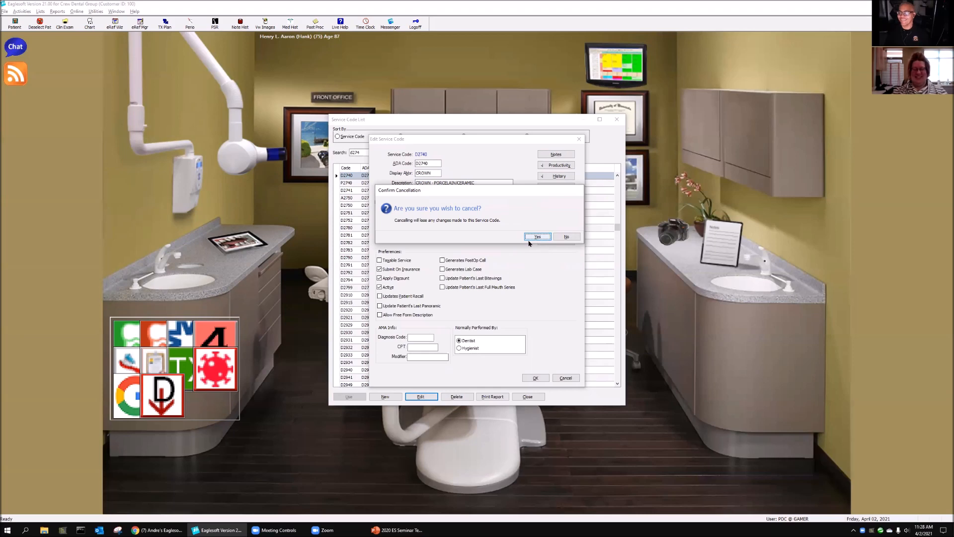
click(538, 236)
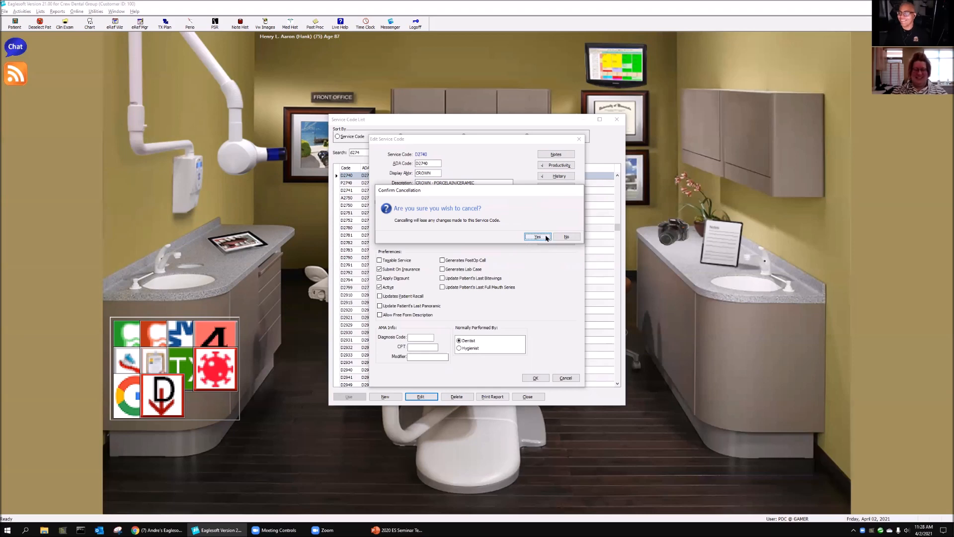
click(617, 120)
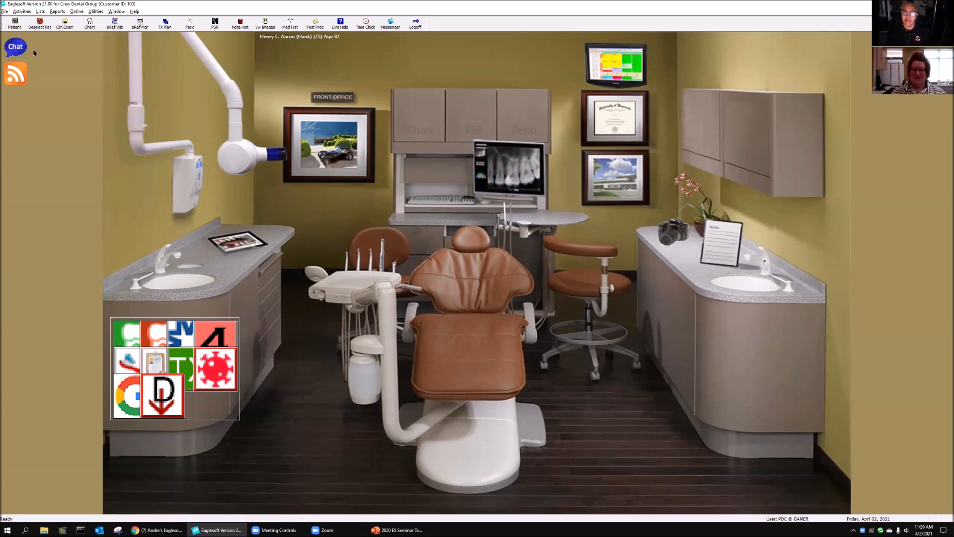
Step: Create a new custom draw type based on the system draw type "Denture"
click(40, 13)
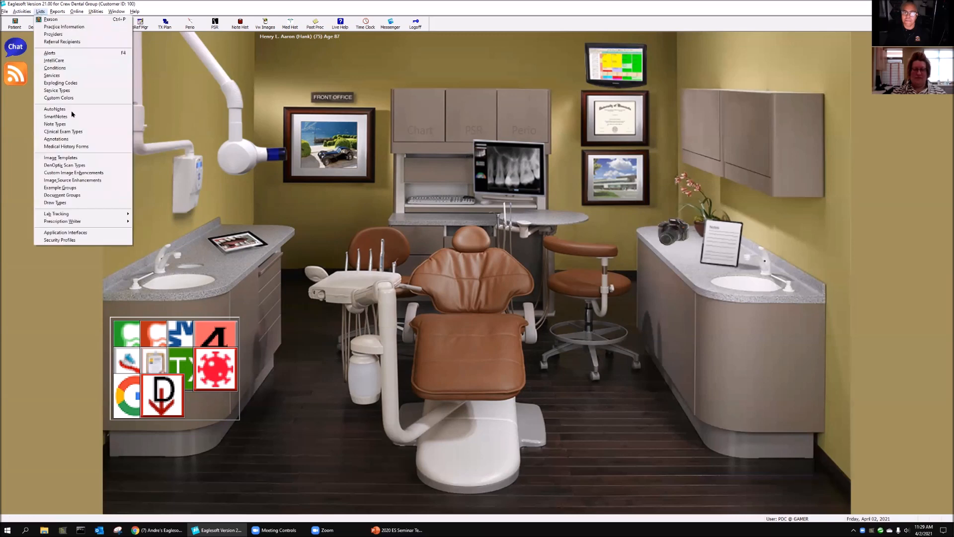
click(73, 202)
scroll(483, 324, down, 15)
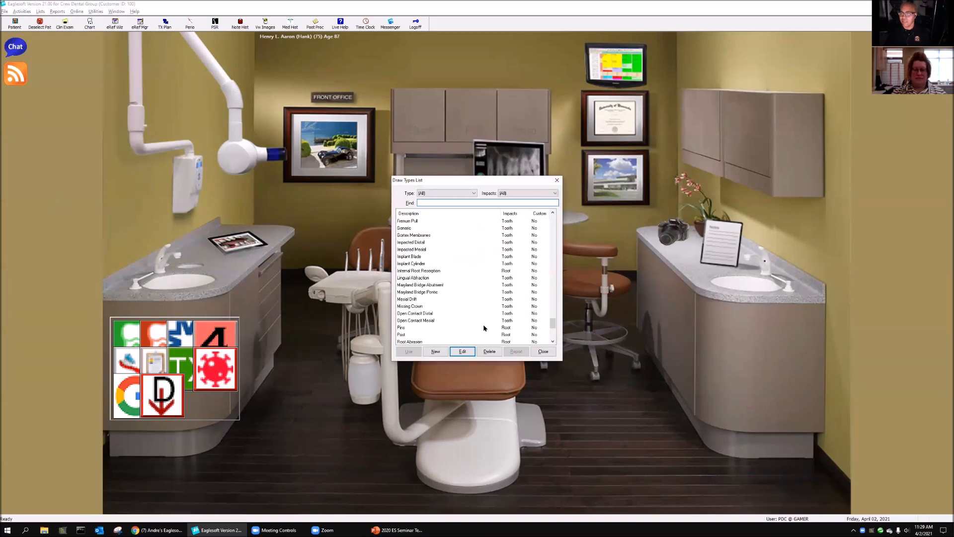
scroll(414, 282, up, 4)
click(410, 265)
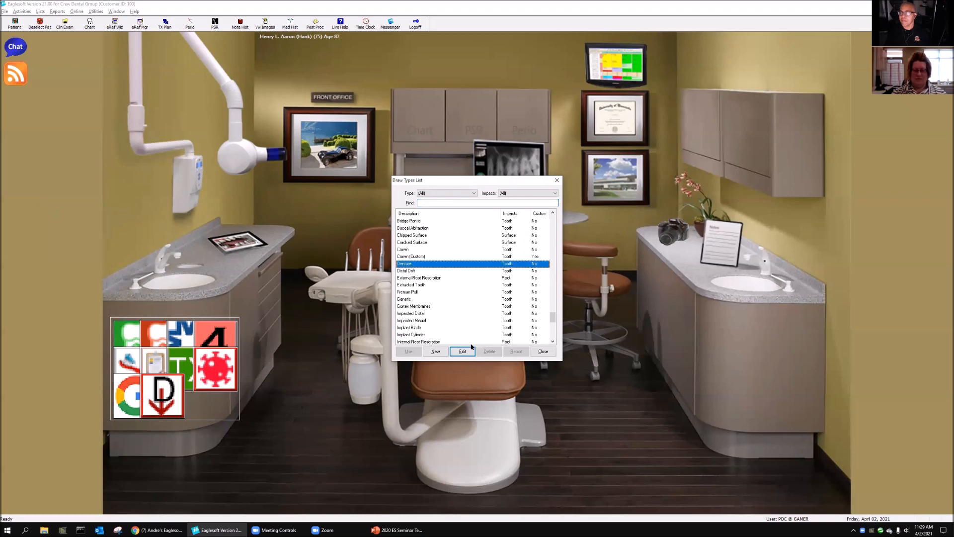
click(462, 351)
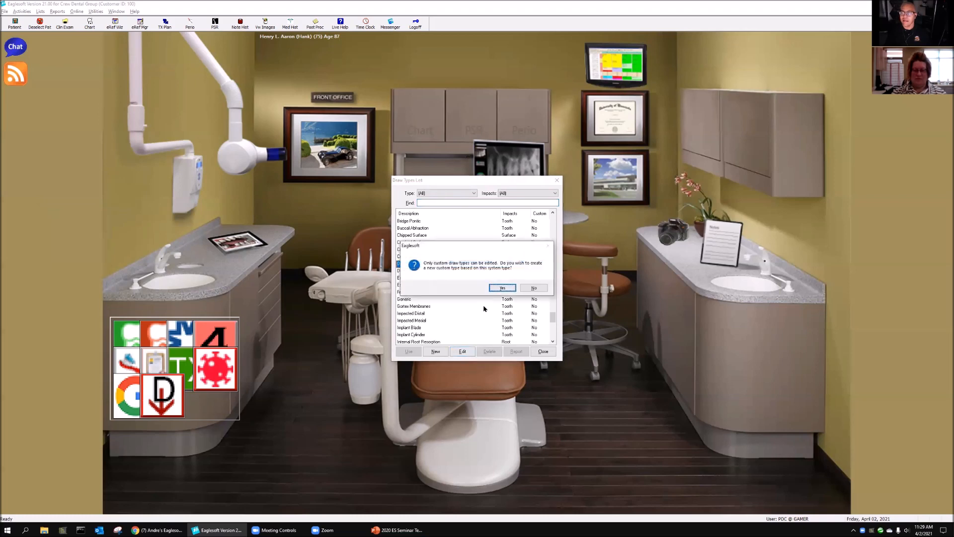
click(502, 288)
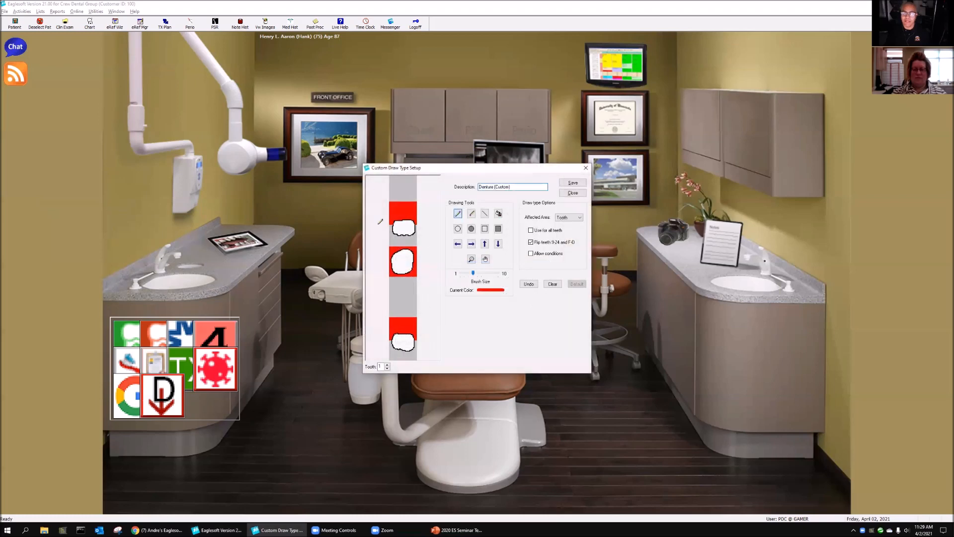
Step: Erase thin lines from the red area around the occlusal view of tooth 1 in "Denture (Custom)", and close it with the changes saved
click(473, 213)
drag(472, 274, 458, 277)
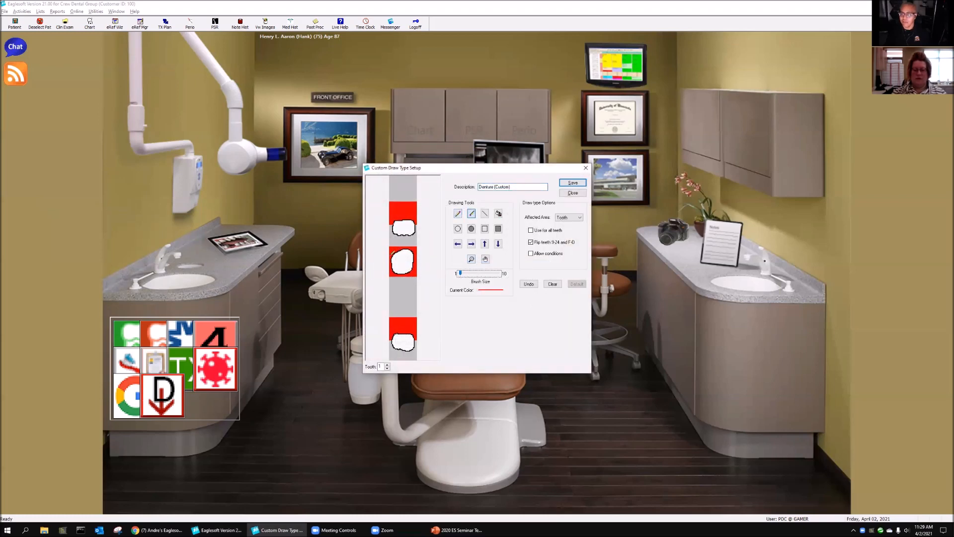
drag(392, 251, 418, 247)
mouse_move(408, 279)
mouse_down()
mouse_move(417, 270)
mouse_move(393, 271)
mouse_move(399, 249)
mouse_up()
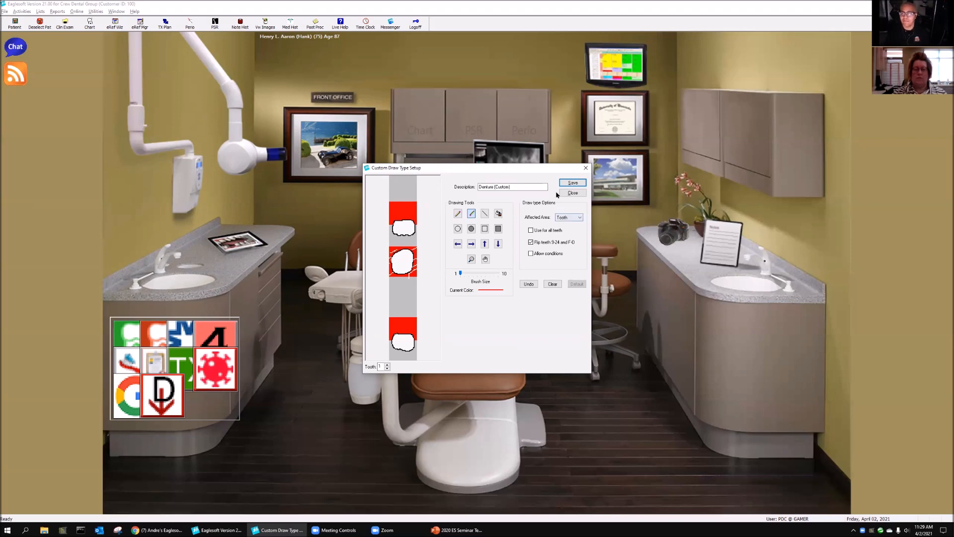
click(574, 193)
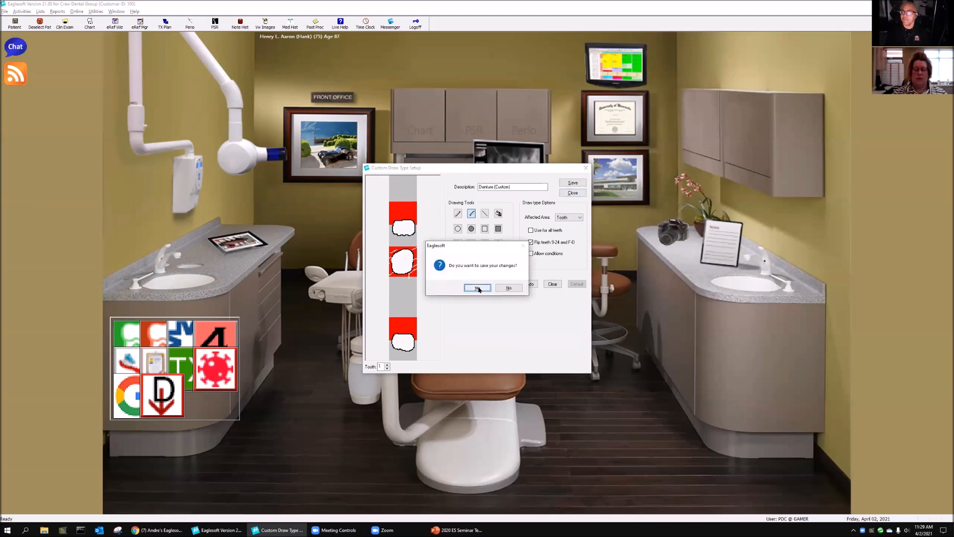
click(477, 288)
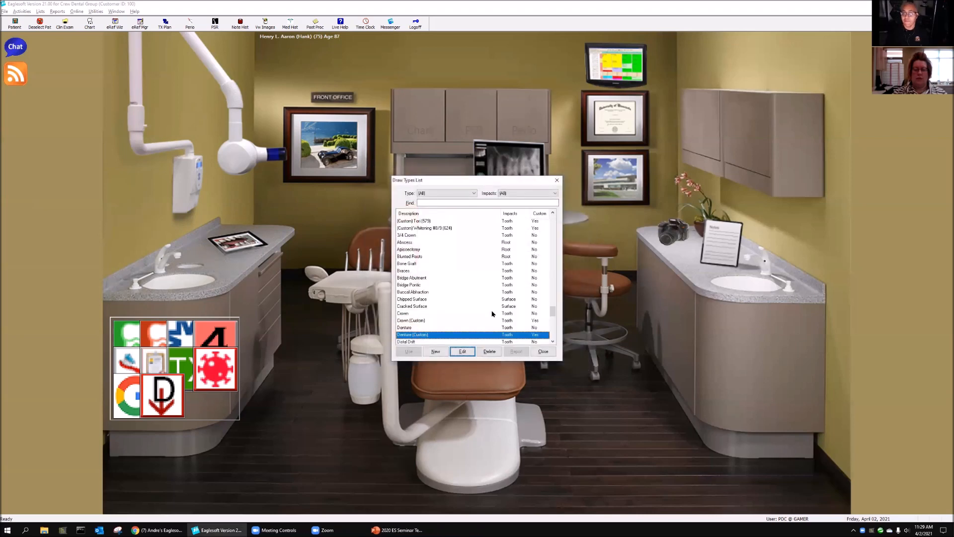
Step: Delete the draw type "Denture (Custom)" and close the list of draw types
click(489, 351)
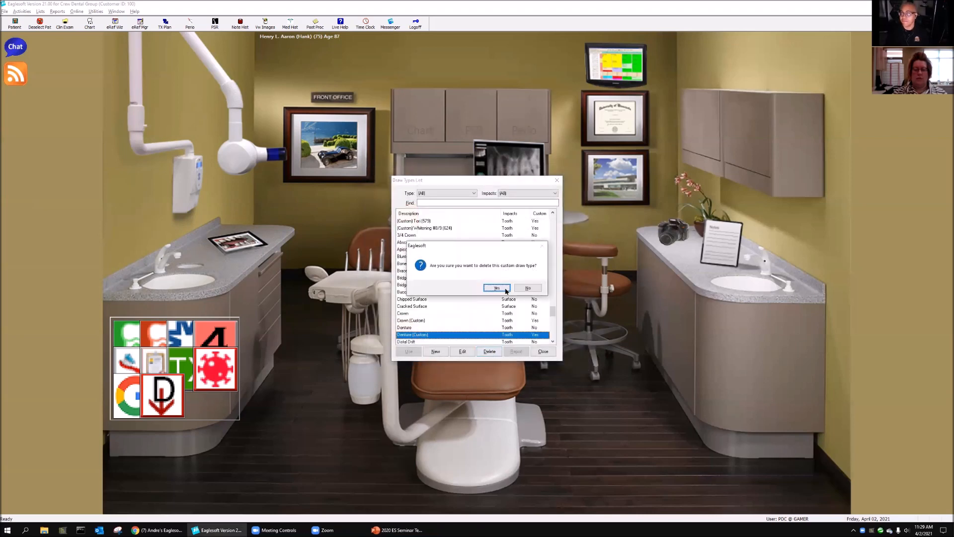
click(501, 288)
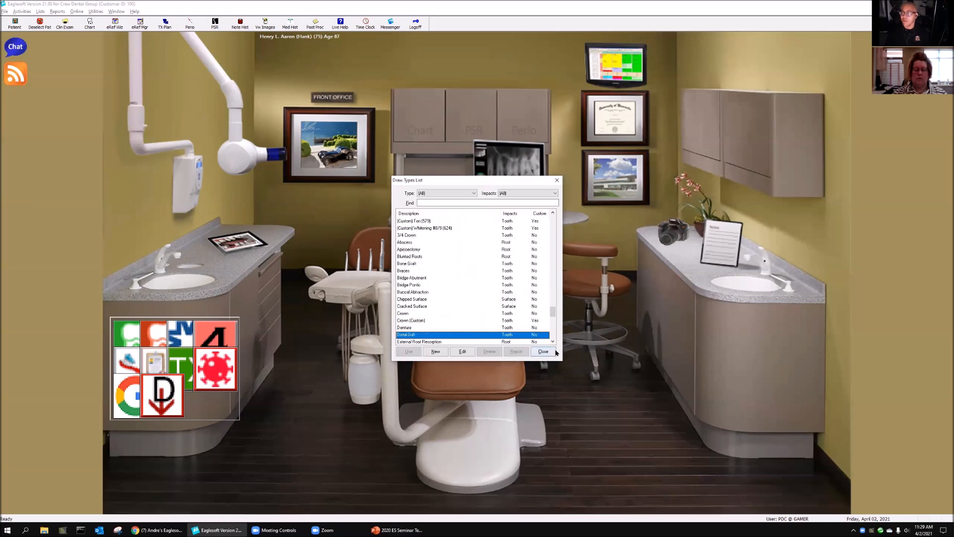
click(544, 351)
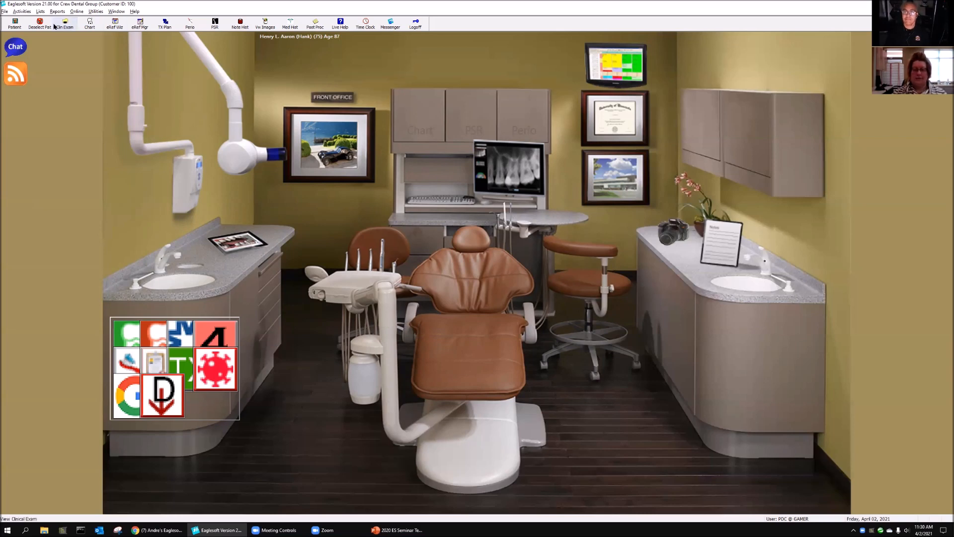
Step: Start a new custom draw type from the list of draw types
click(40, 12)
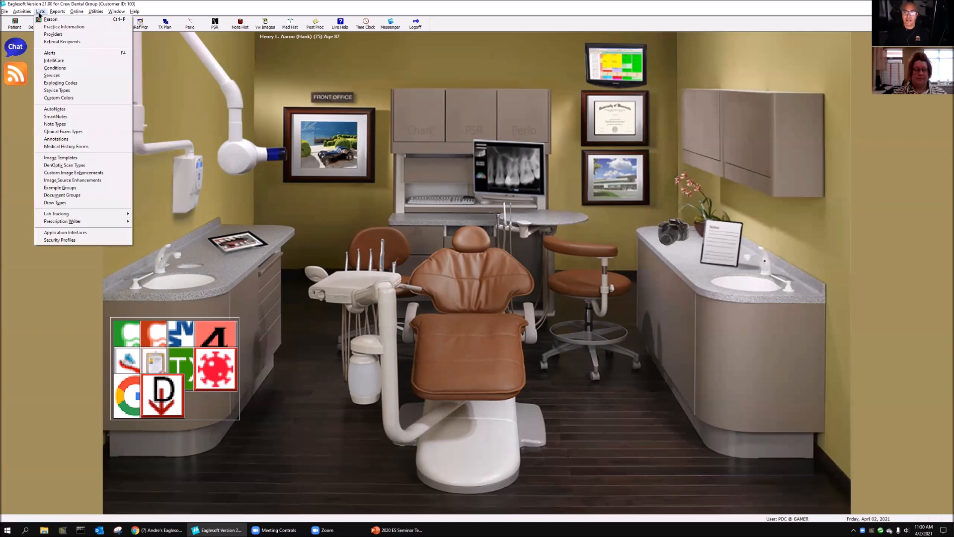
click(70, 205)
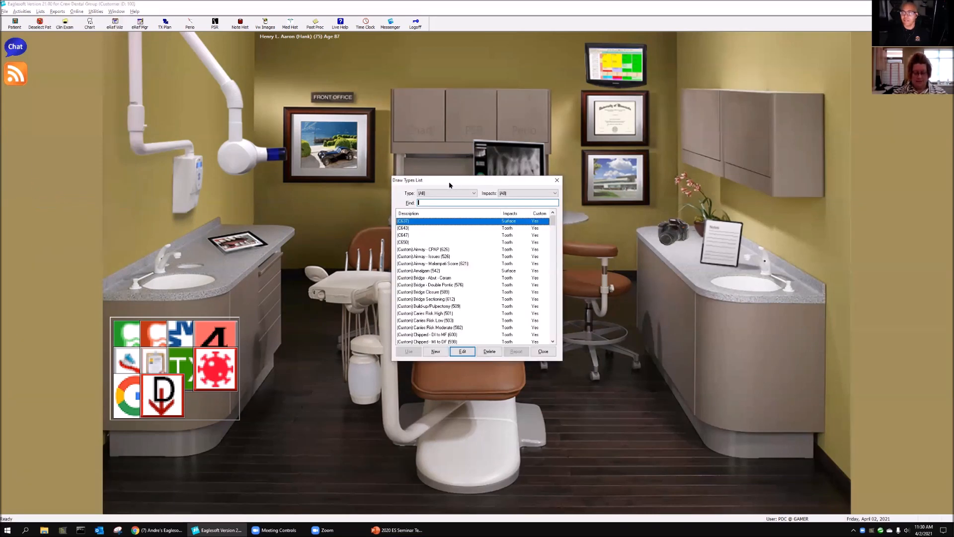
drag(449, 183, 353, 148)
click(341, 318)
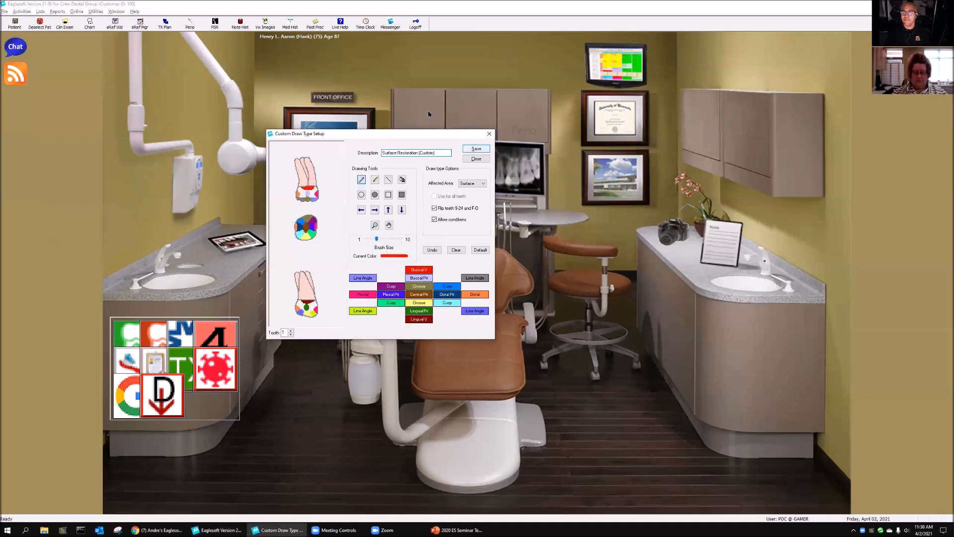
Step: Set the description of the new draw type to "(Custom) Guard"
drag(422, 153, 251, 149)
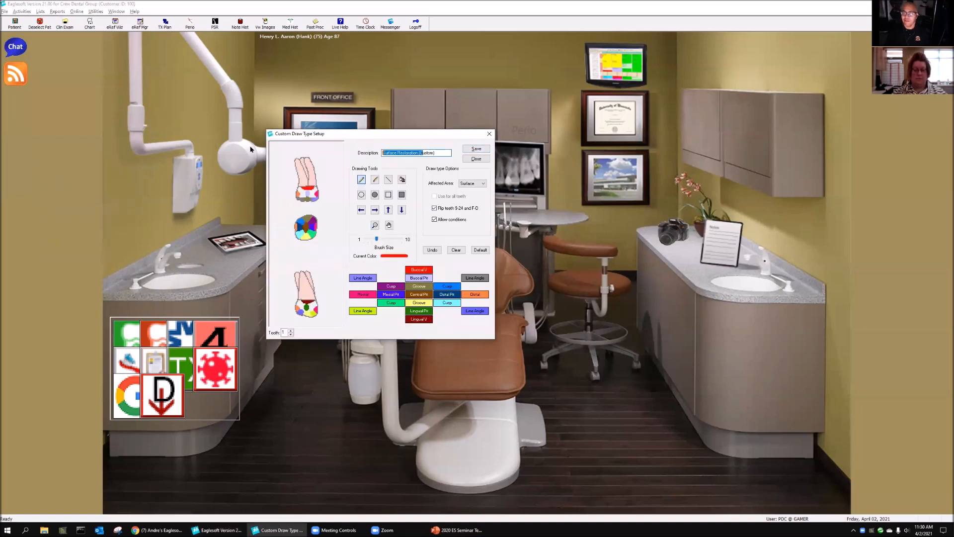
click(406, 153)
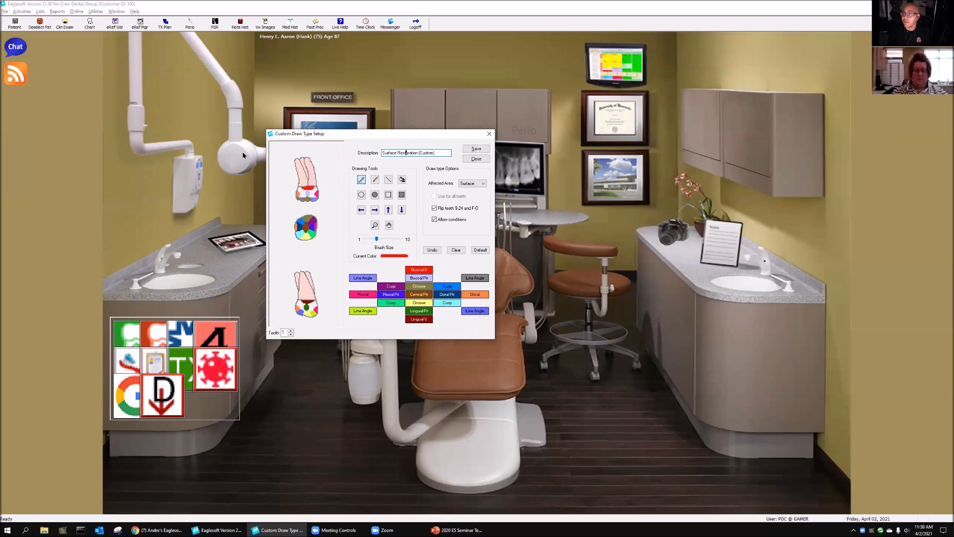
key(Delete)
key(Delete)
key(Delete)
key(Delete)
key(Delete)
key(Delete)
key(Delete)
key(Delete)
key(Delete)
key(BackSpace)
key(BackSpace)
key(BackSpace)
key(BackSpace)
key(BackSpace)
key(BackSpace)
key(BackSpace)
key(BackSpace)
key(BackSpace)
key(BackSpace)
key(BackSpace)
key(End)
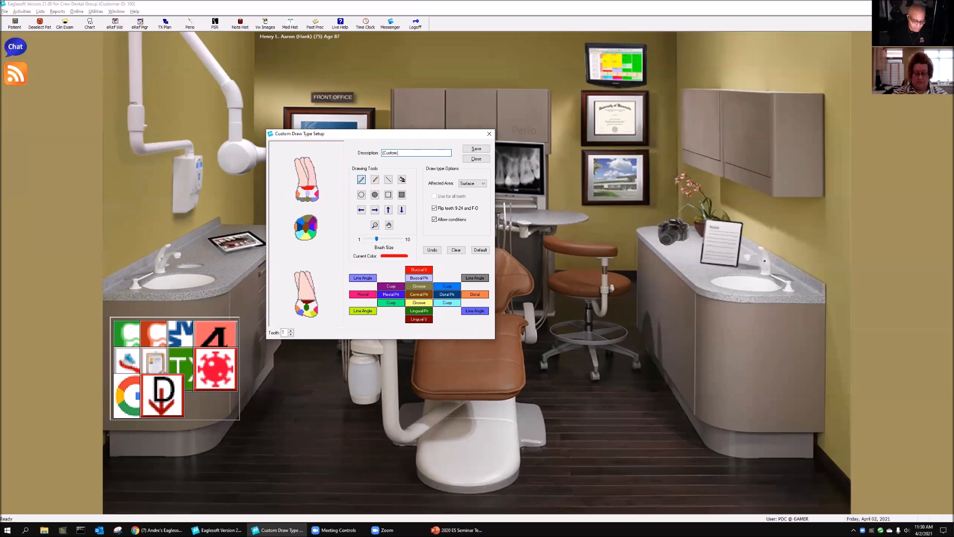
text(Guard)
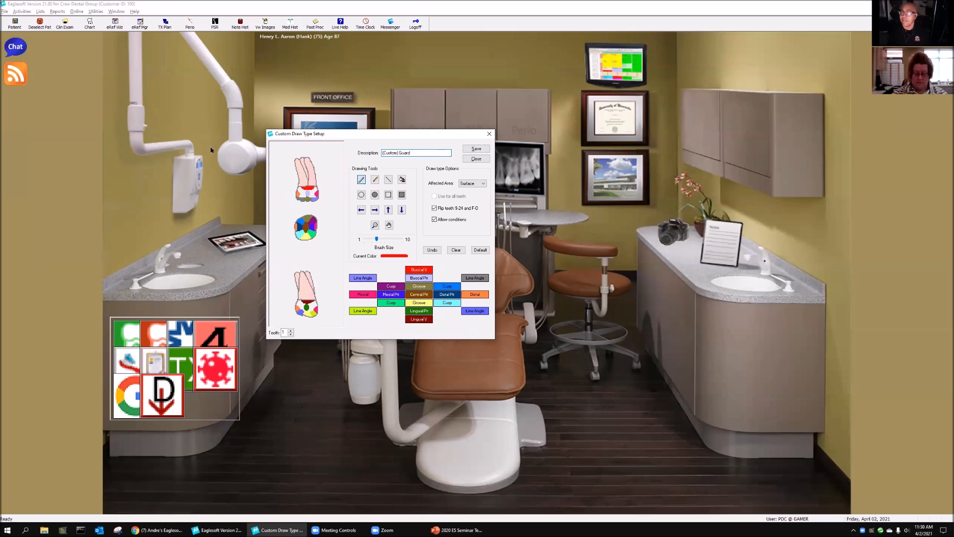
Step: Set the affected area of "(Custom) Guard" to Tooth and clear the default drawing on tooth 1
click(483, 184)
click(469, 196)
click(418, 255)
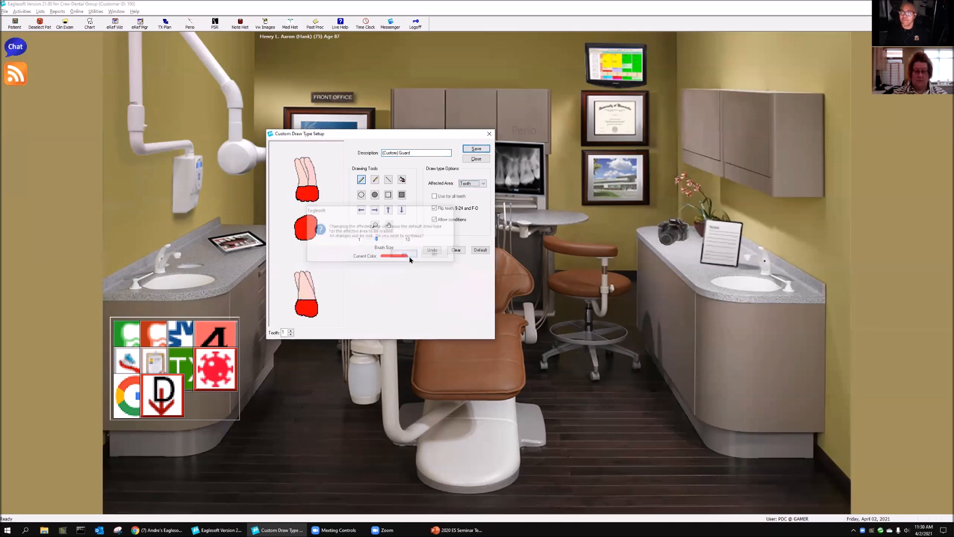
click(455, 250)
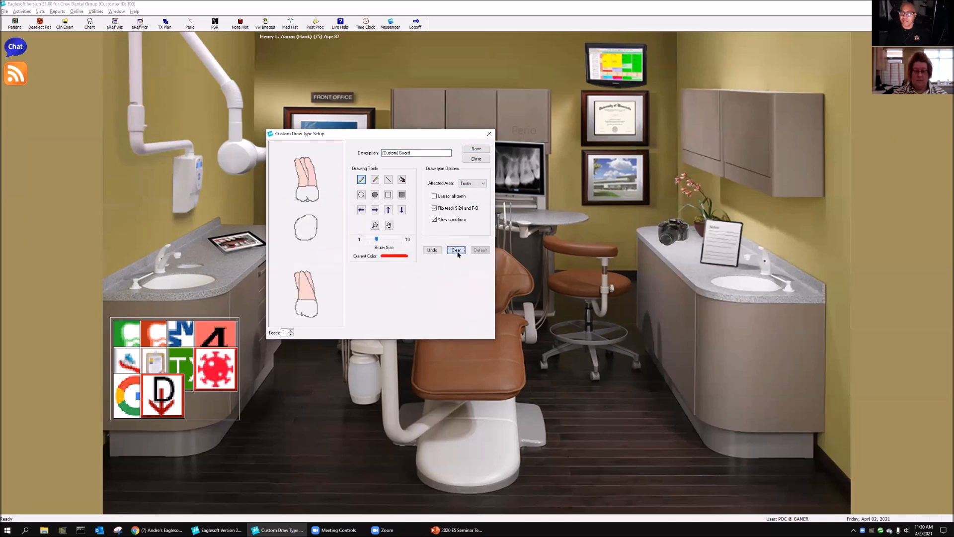
Step: Draw a filled red rectangle just below the lingual view of tooth 1 with brush size 1, clearing the first attempt
click(402, 196)
drag(377, 239, 341, 241)
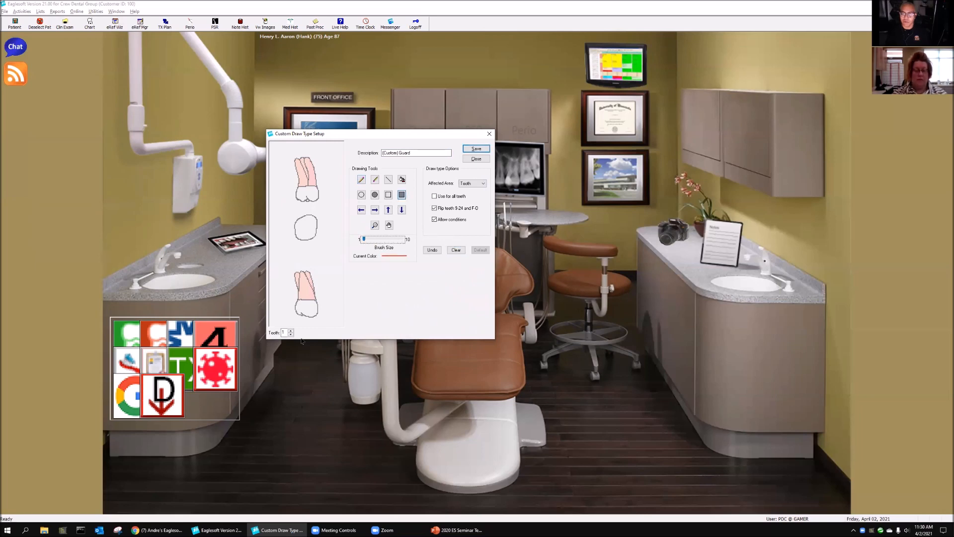
drag(285, 318, 321, 326)
click(456, 250)
mouse_move(292, 320)
mouse_down()
mouse_move(328, 328)
mouse_move(320, 324)
mouse_up()
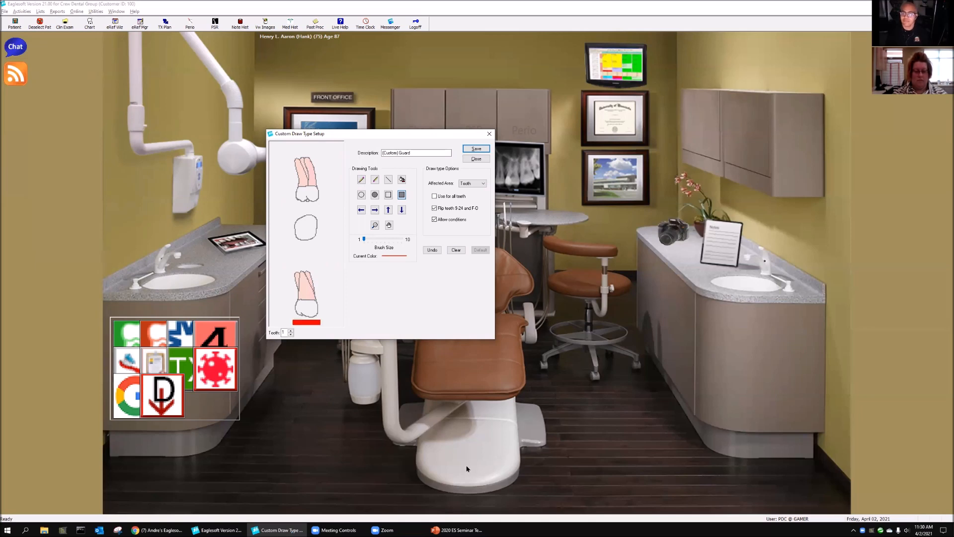
Step: Clear the default drawings on teeth 2, 3 and 4 of "(Custom) Guard"
click(291, 331)
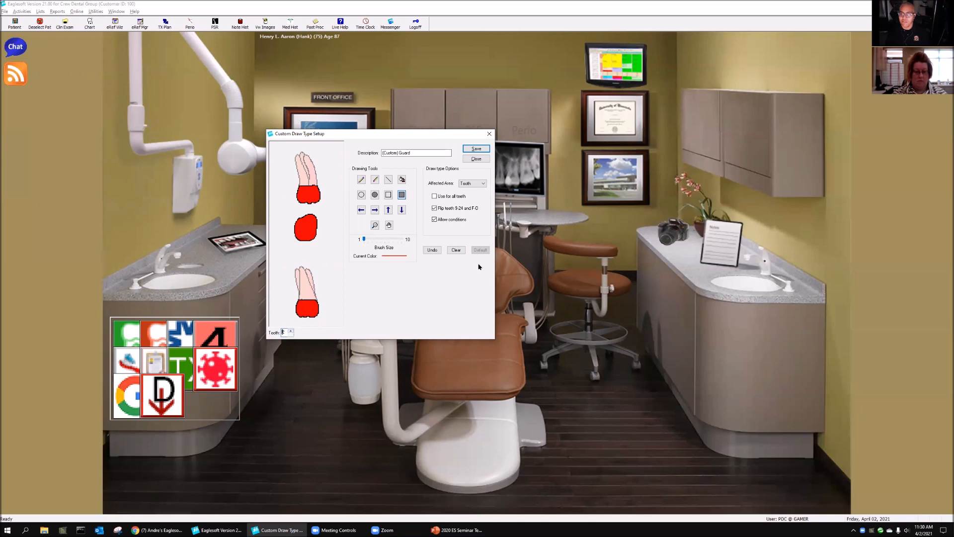
click(458, 254)
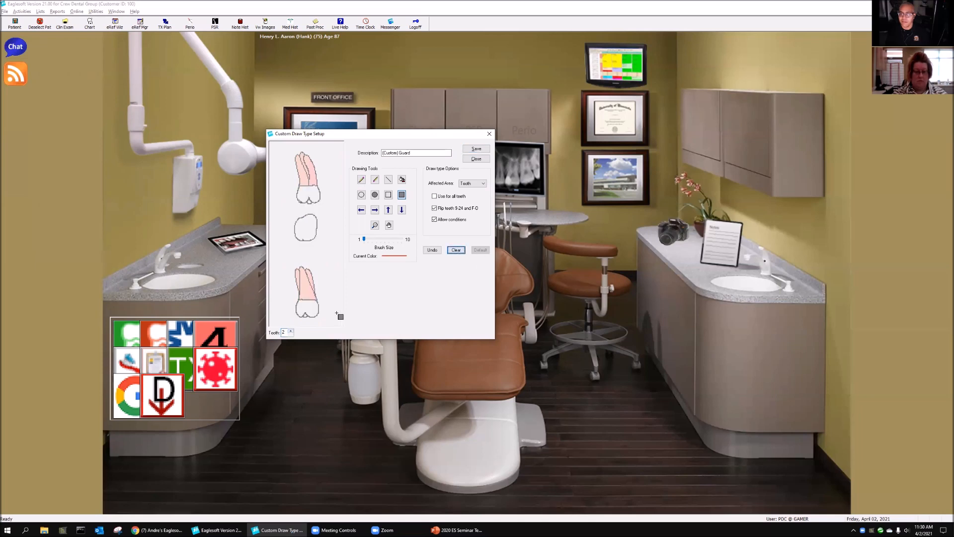
click(291, 331)
click(453, 252)
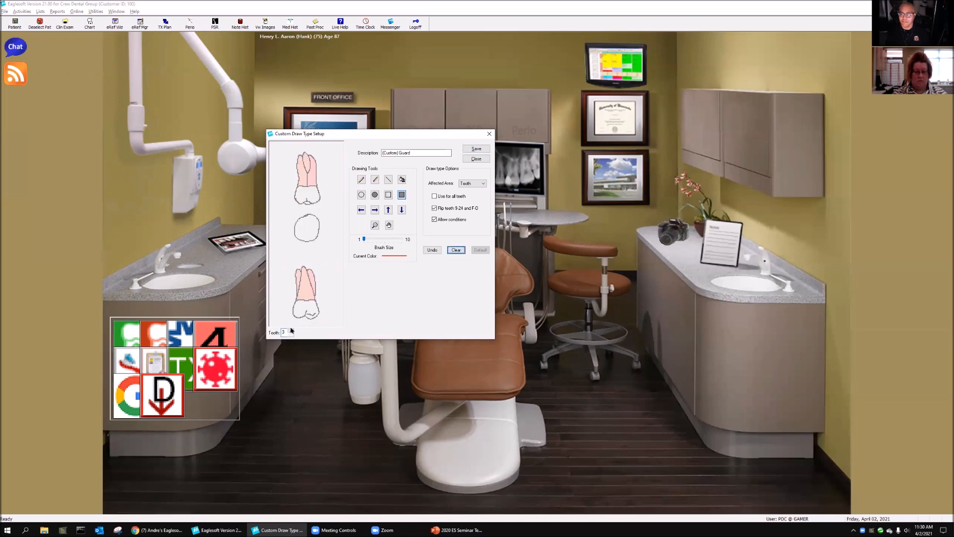
click(291, 330)
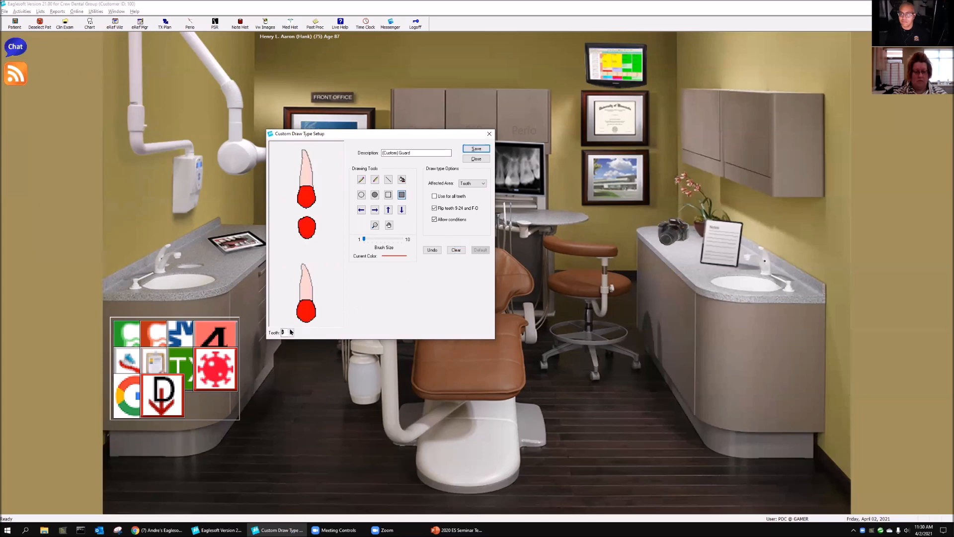
click(454, 250)
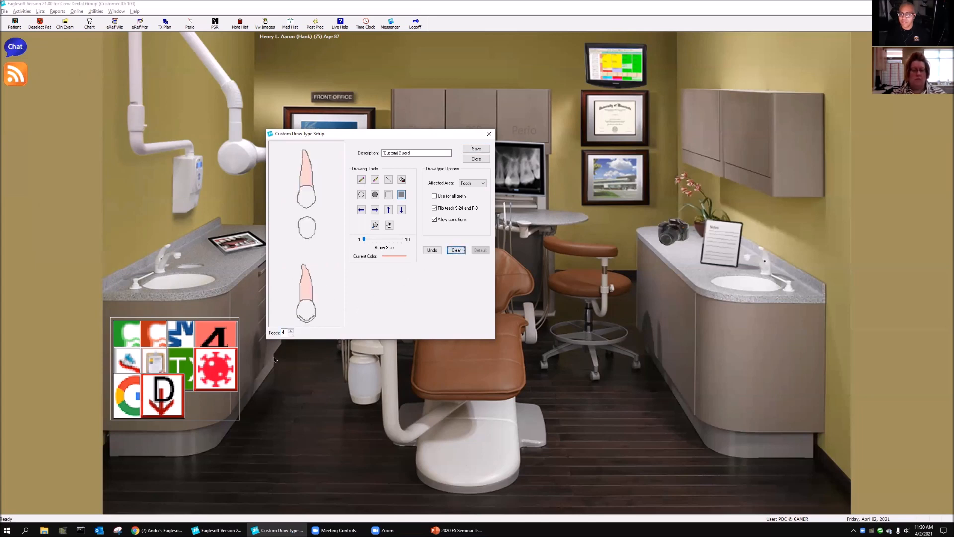
Step: Return to tooth 1, close the draw type "(Custom) Guard" without saving the changes, and close the list of draw types
click(291, 334)
click(291, 334)
click(291, 334)
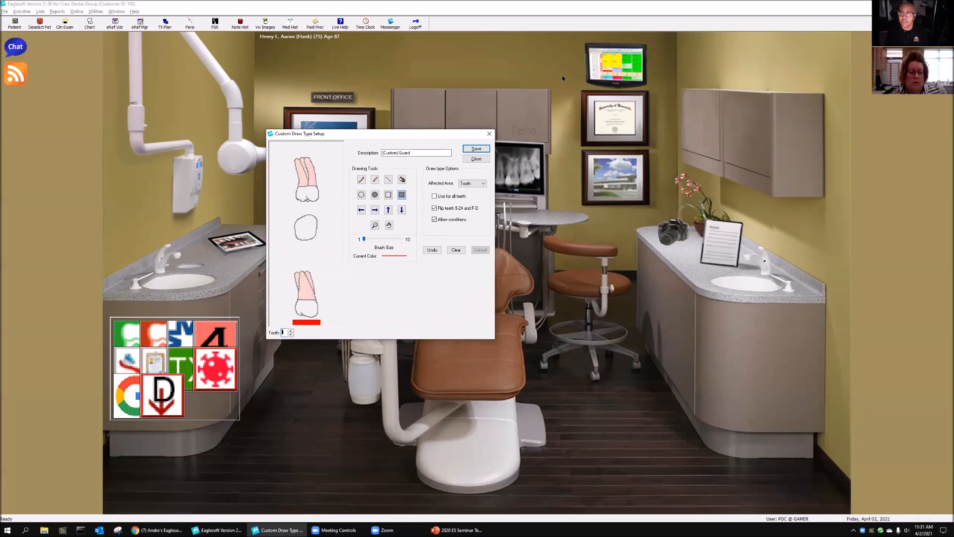
click(486, 148)
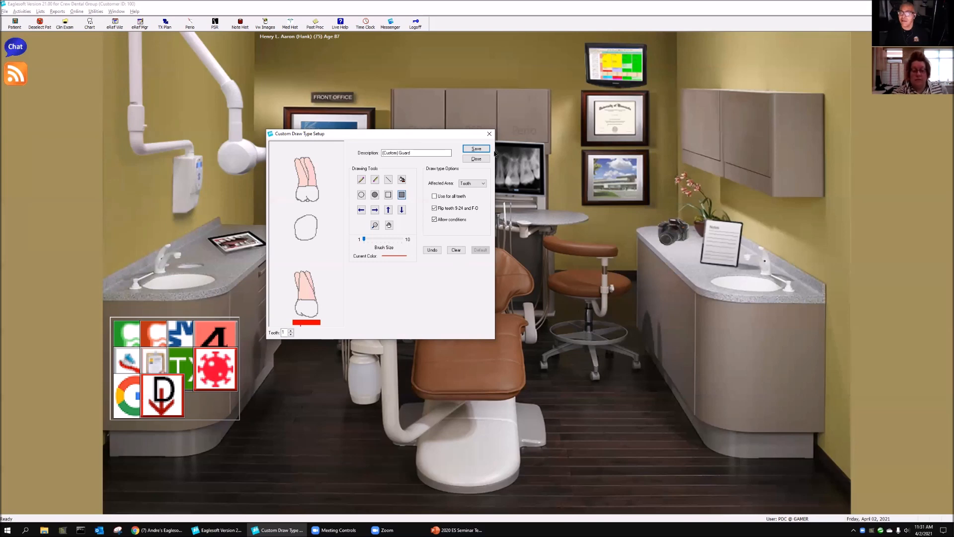
click(476, 158)
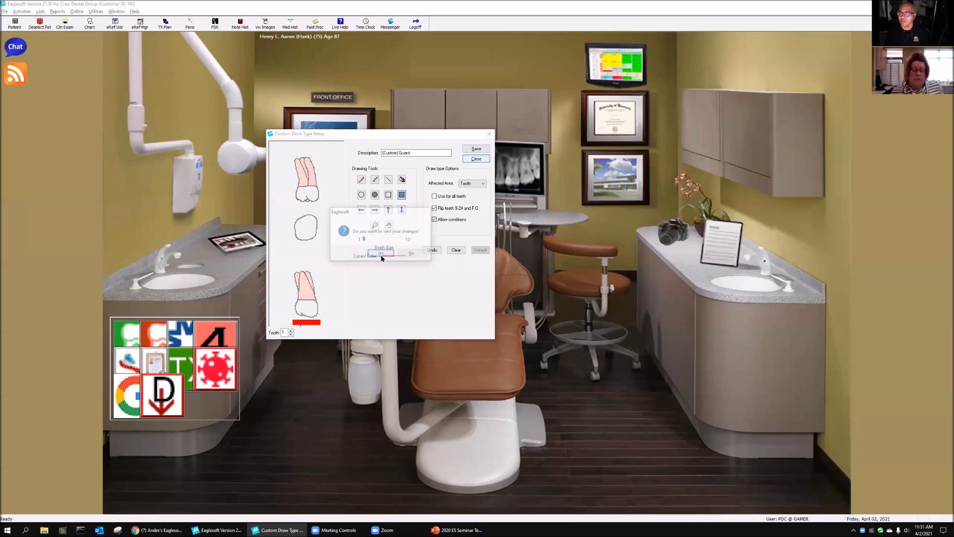
click(412, 254)
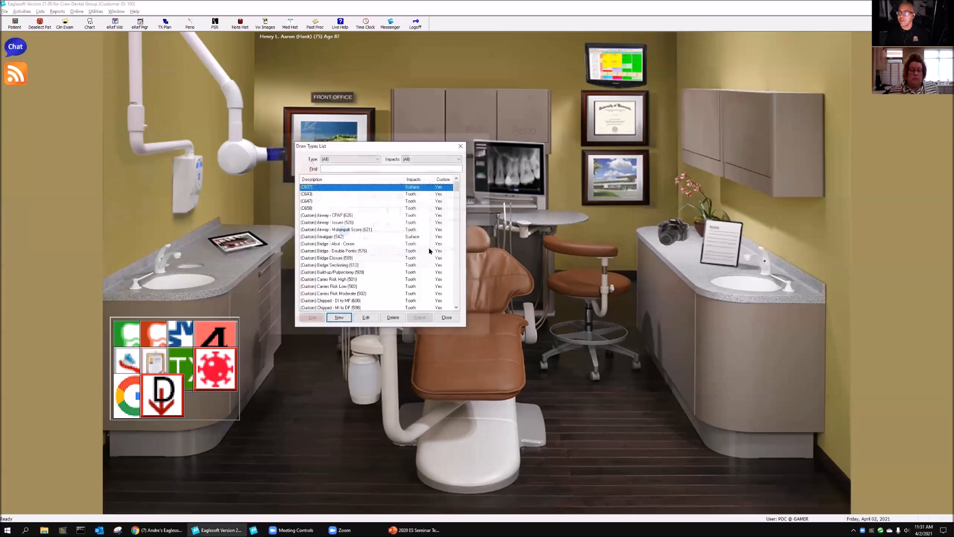
click(460, 146)
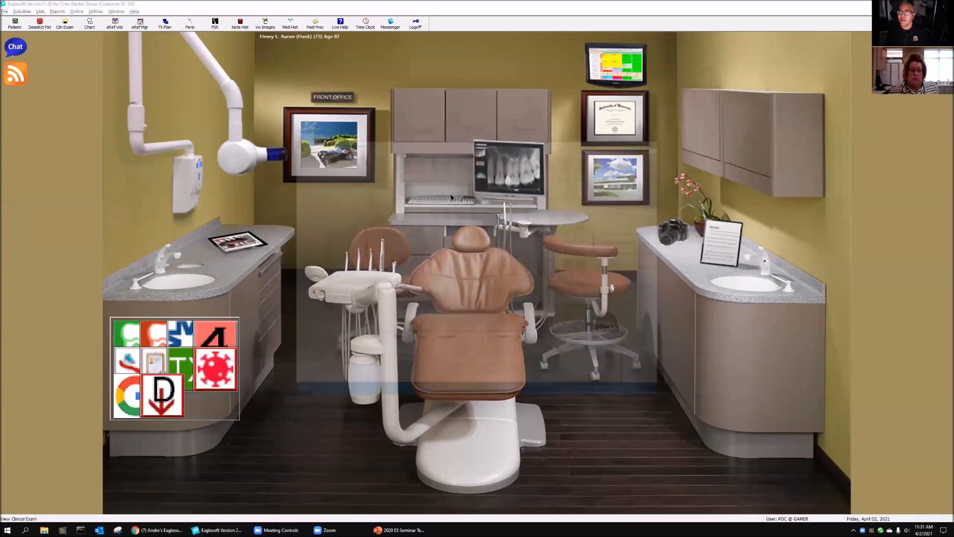
Step: Chart the GUARD service on tooth 1 with the status Existing in the patient's chart
click(452, 197)
click(380, 205)
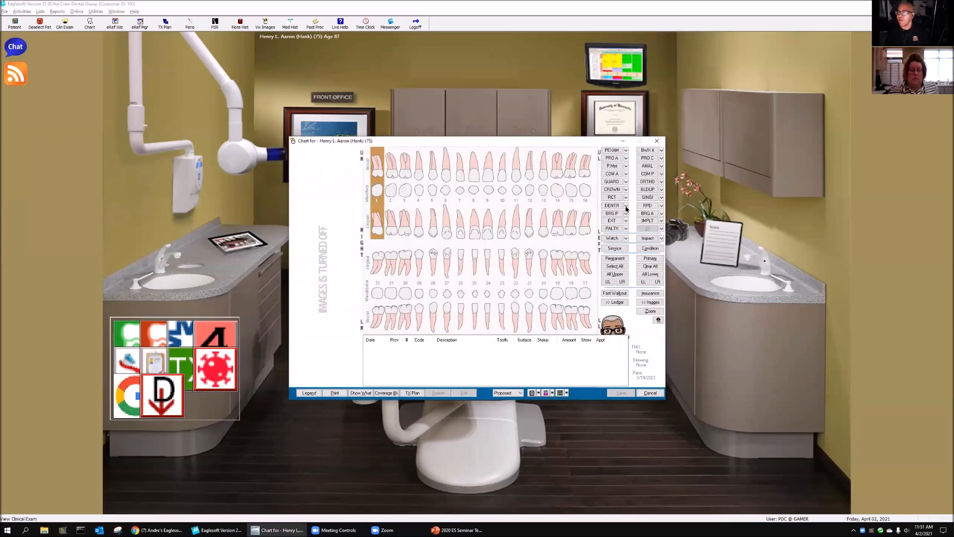
click(616, 182)
click(520, 193)
click(566, 190)
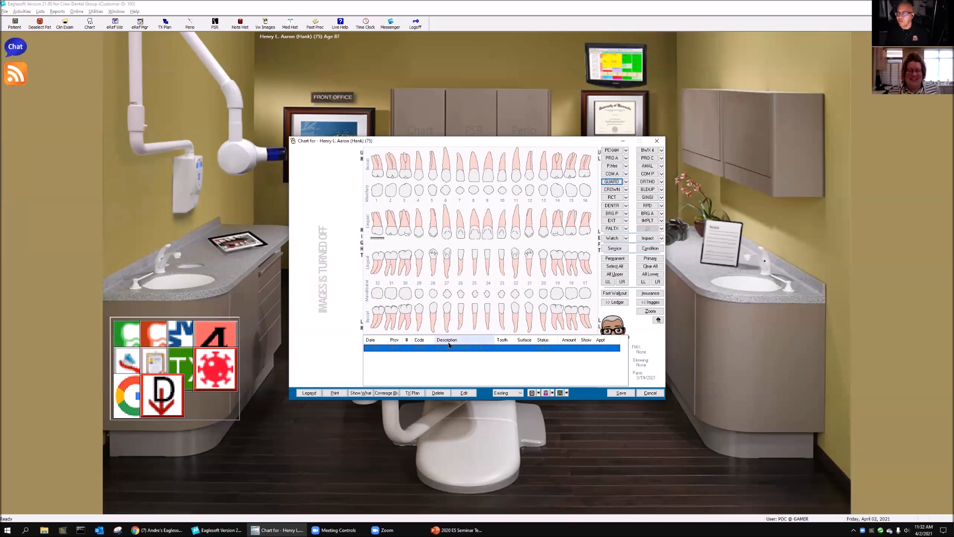
Step: Extend the charted occlusal guard service D9945 to all upper teeth, and close the chart without saving
click(465, 393)
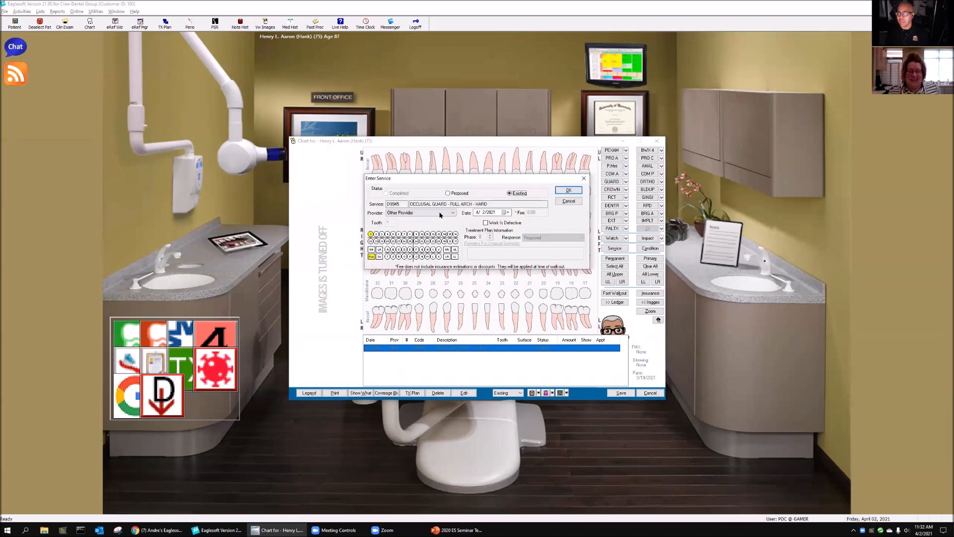
click(372, 250)
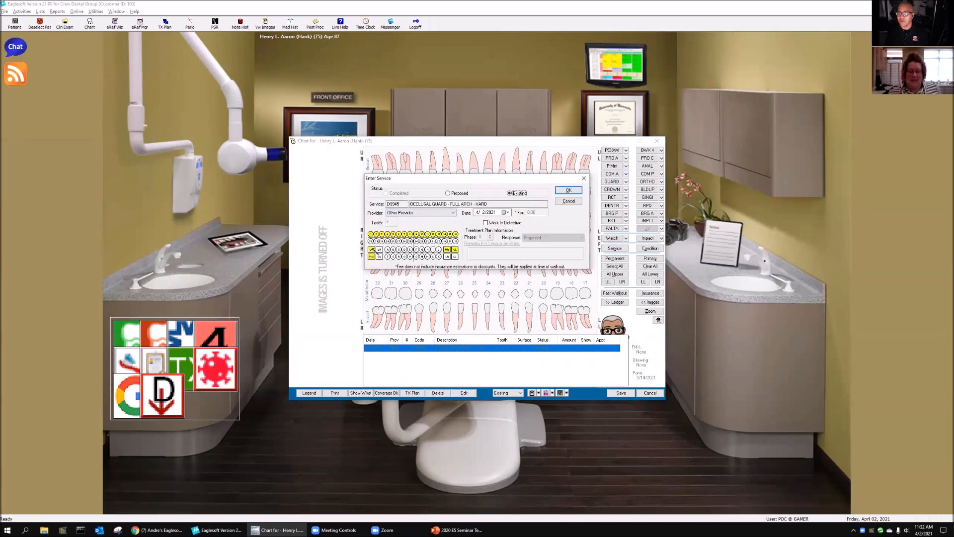
click(568, 190)
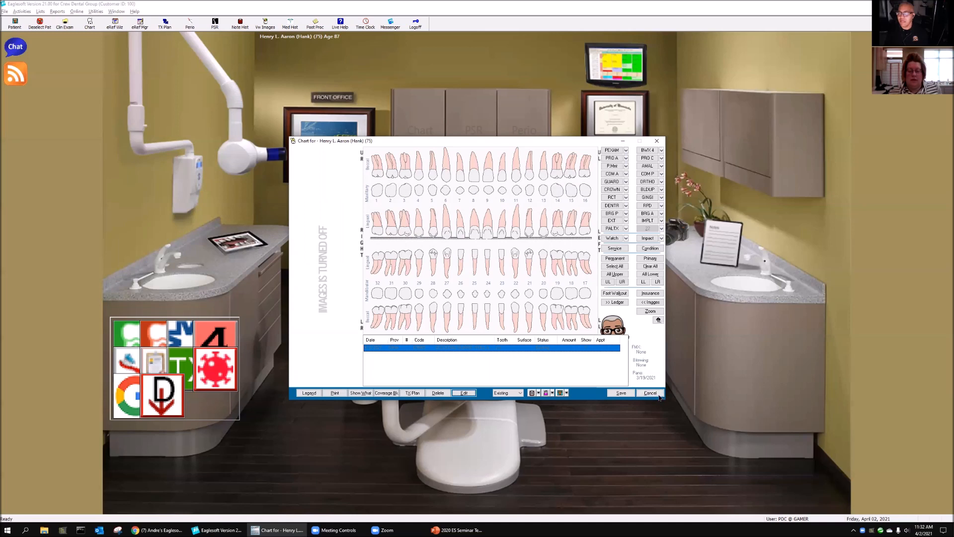
click(656, 394)
click(534, 288)
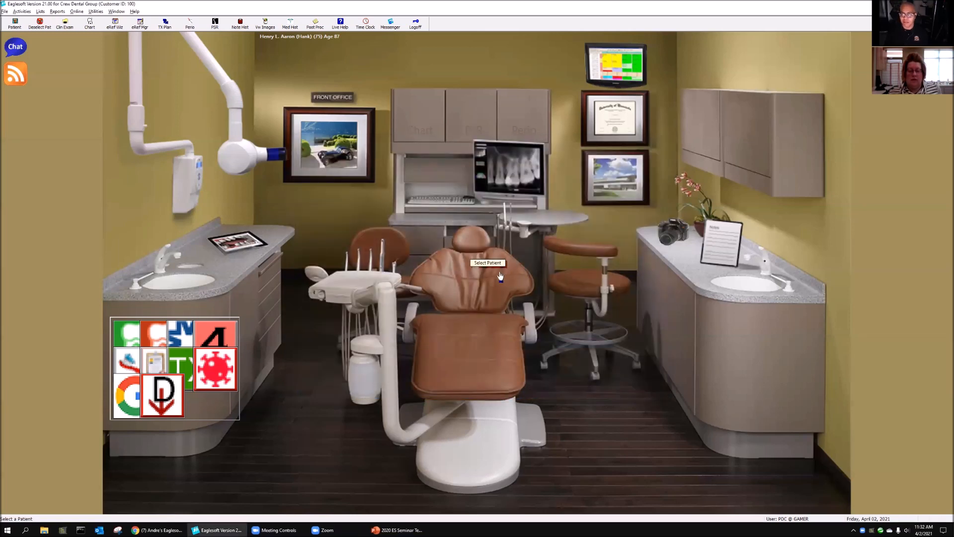
Step: Start a new custom draw type with the affected area Tooth, and clear the default drawing on tooth 1
click(41, 11)
click(60, 204)
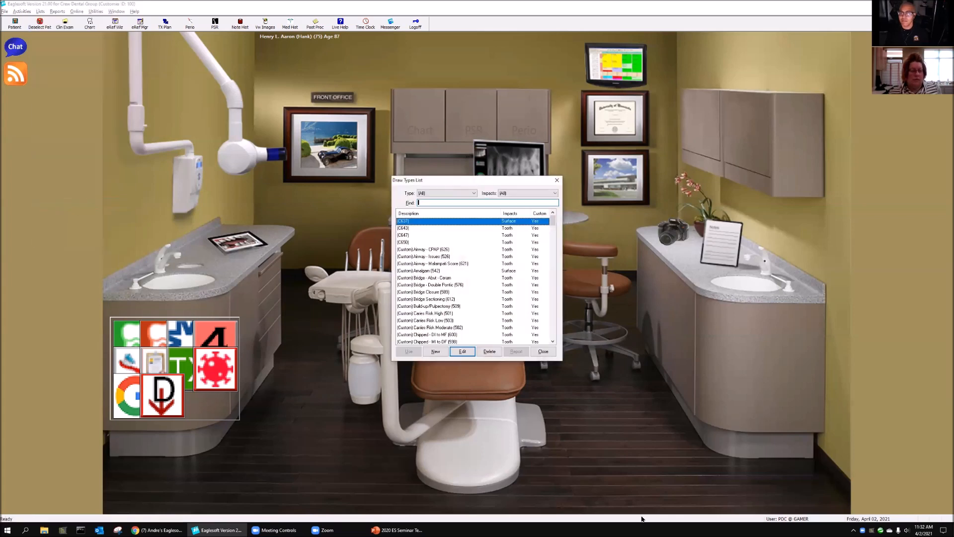
click(437, 352)
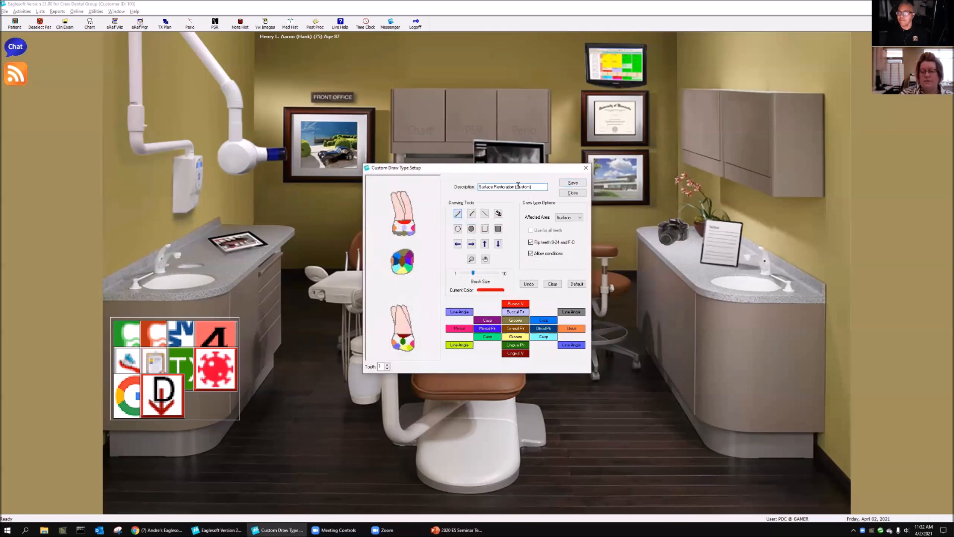
click(566, 217)
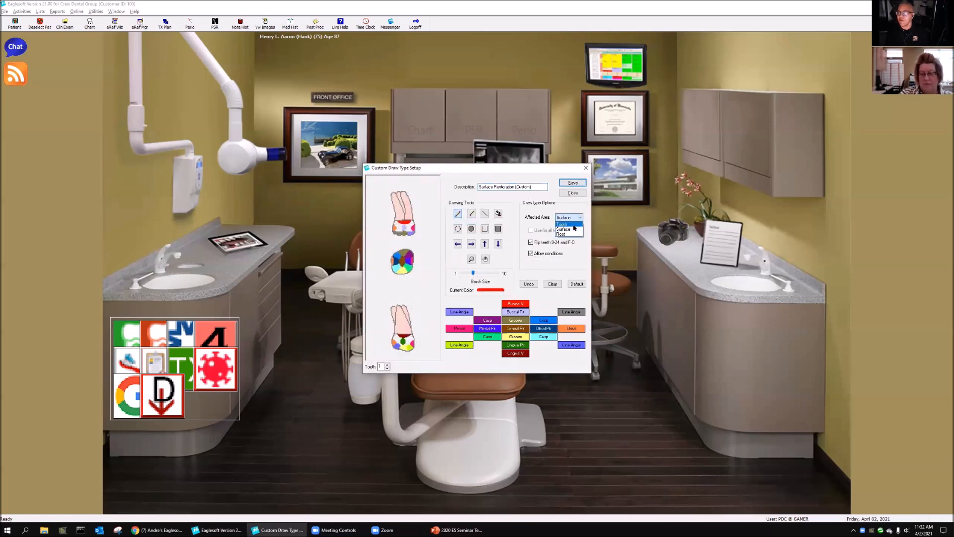
click(574, 225)
click(501, 288)
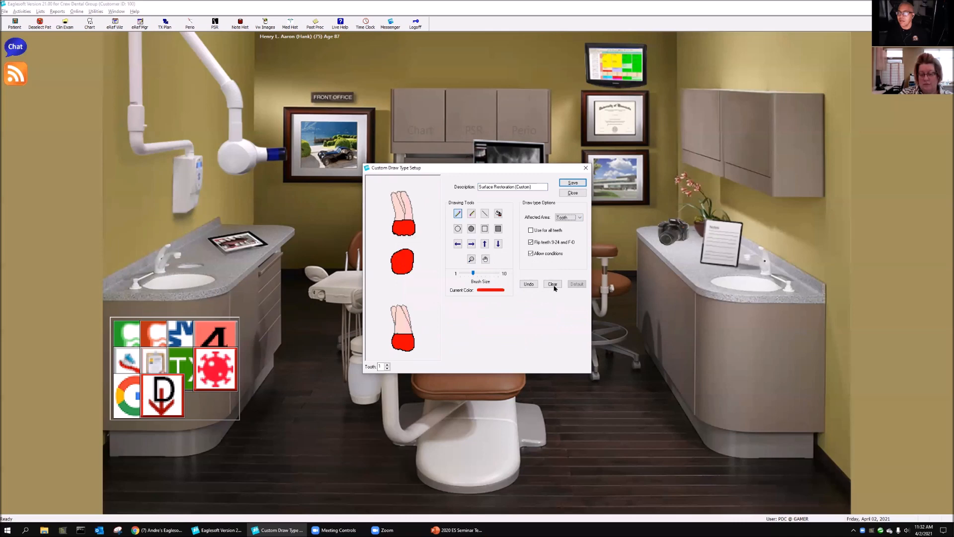
click(553, 284)
Step: Draw a thin red rectangle outline just below the lingual view of tooth 1 with brush size 1
click(499, 229)
drag(472, 274, 451, 276)
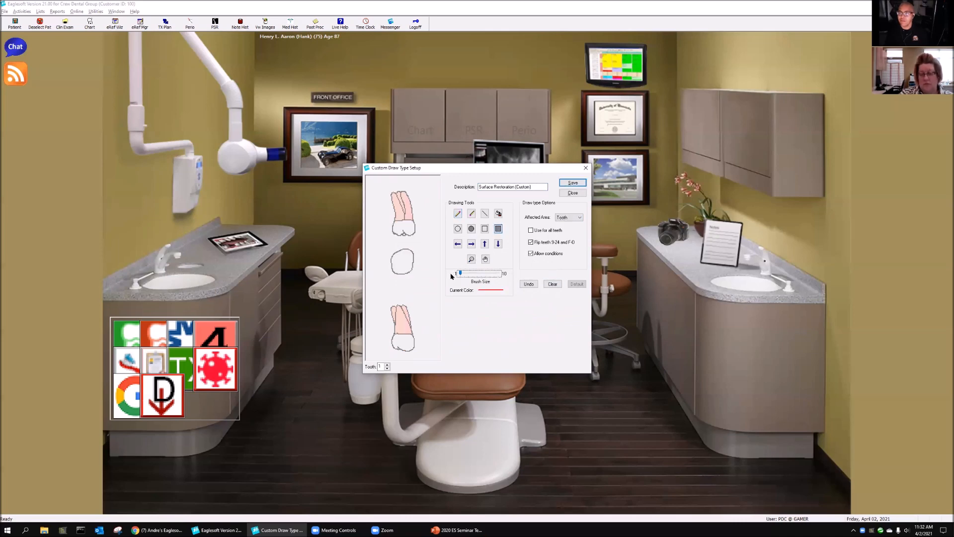
click(484, 229)
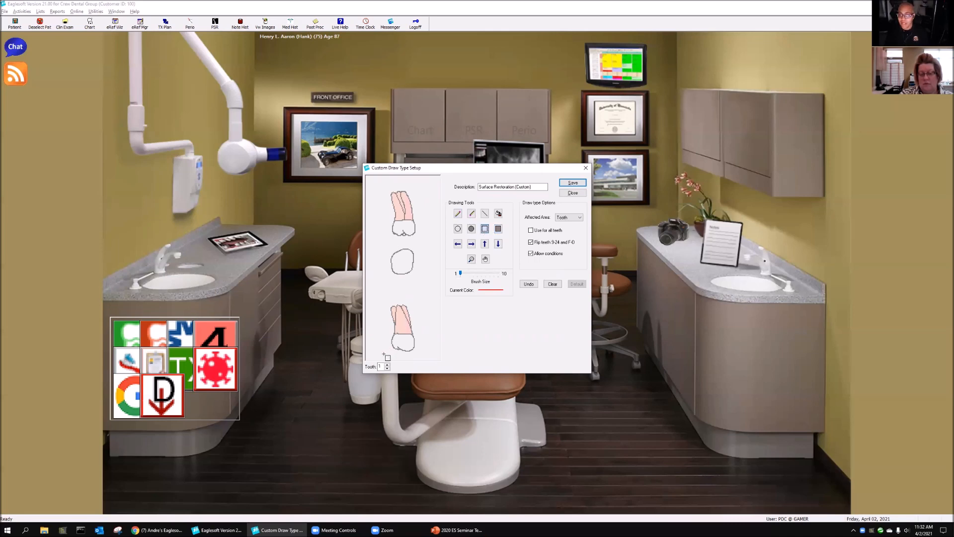
mouse_move(372, 353)
mouse_down()
mouse_move(438, 369)
mouse_move(446, 359)
mouse_up()
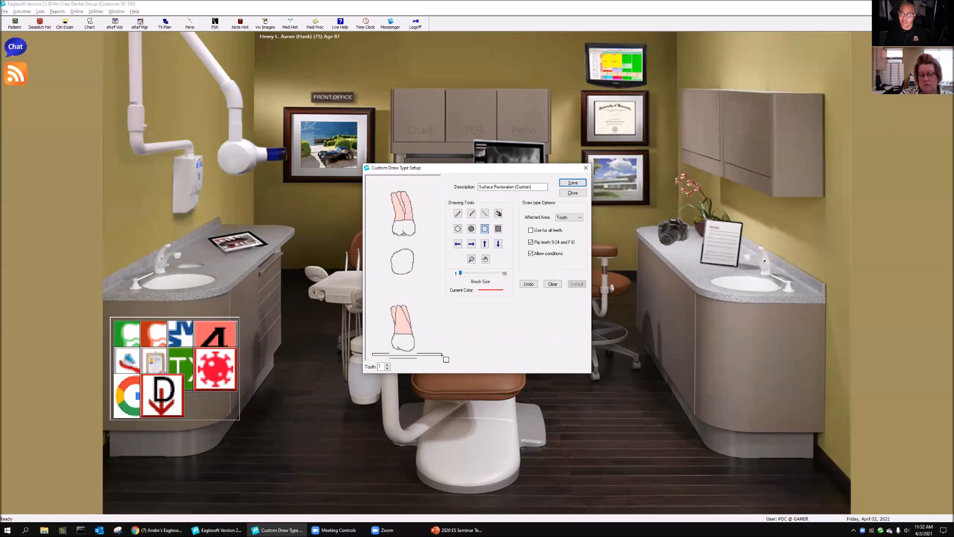
drag(446, 358, 446, 358)
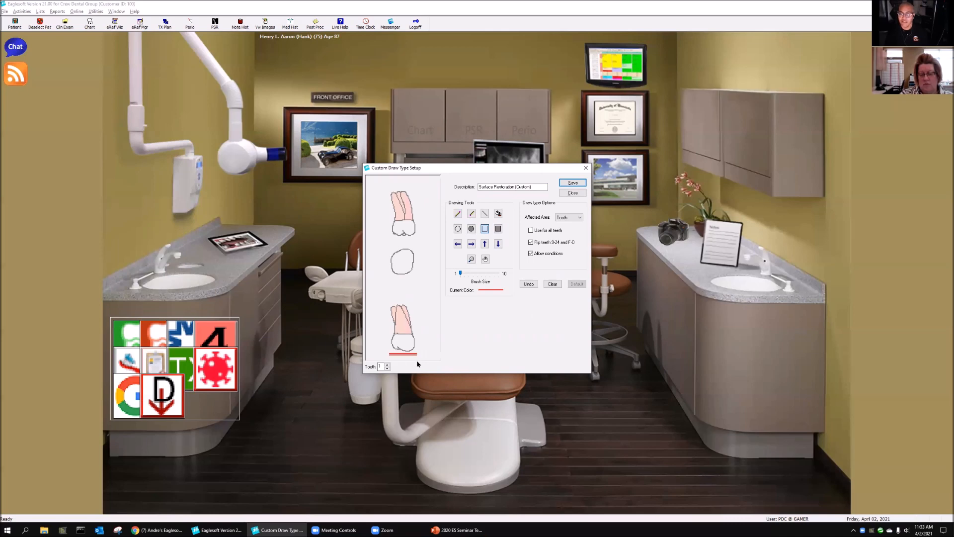
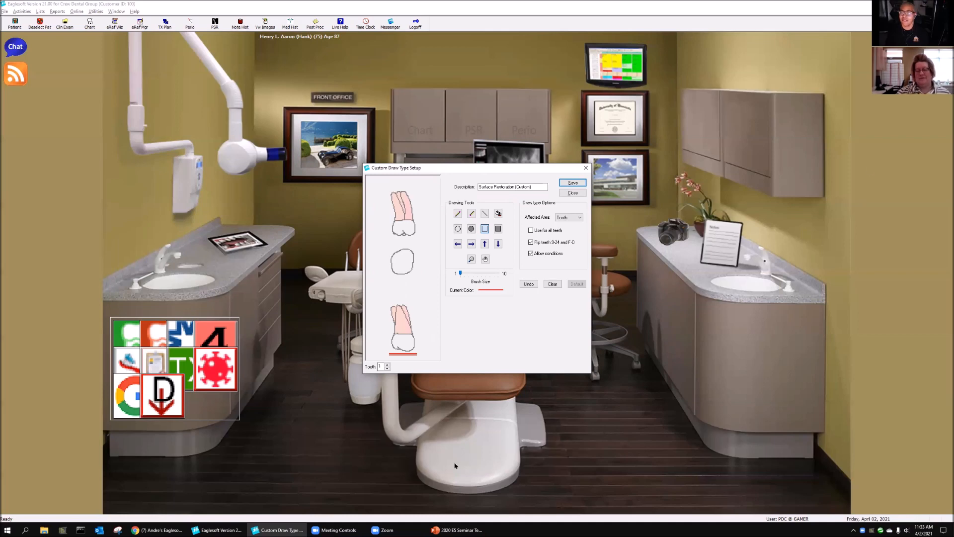
Step: Try to save the new custom draw type, discard its changes, and close the draw types list
click(572, 183)
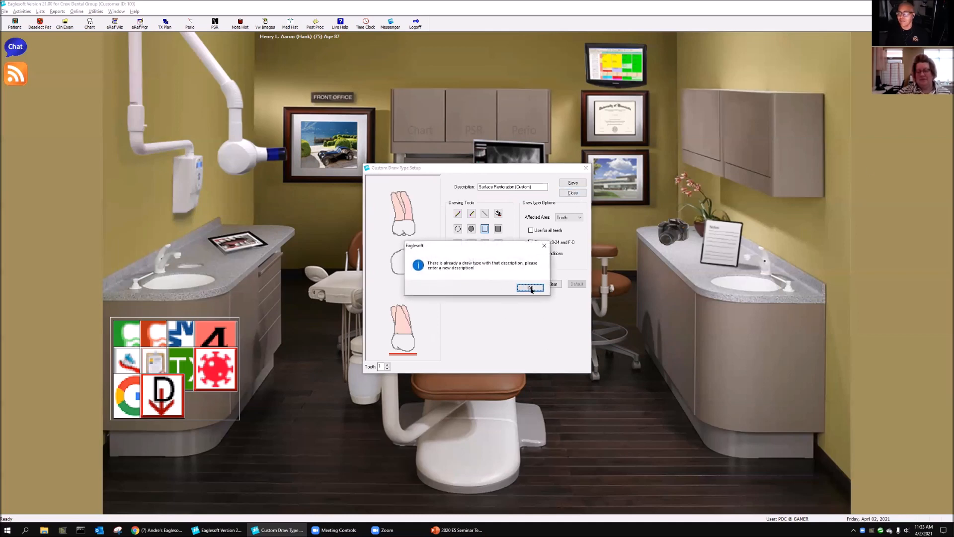
click(535, 288)
click(582, 194)
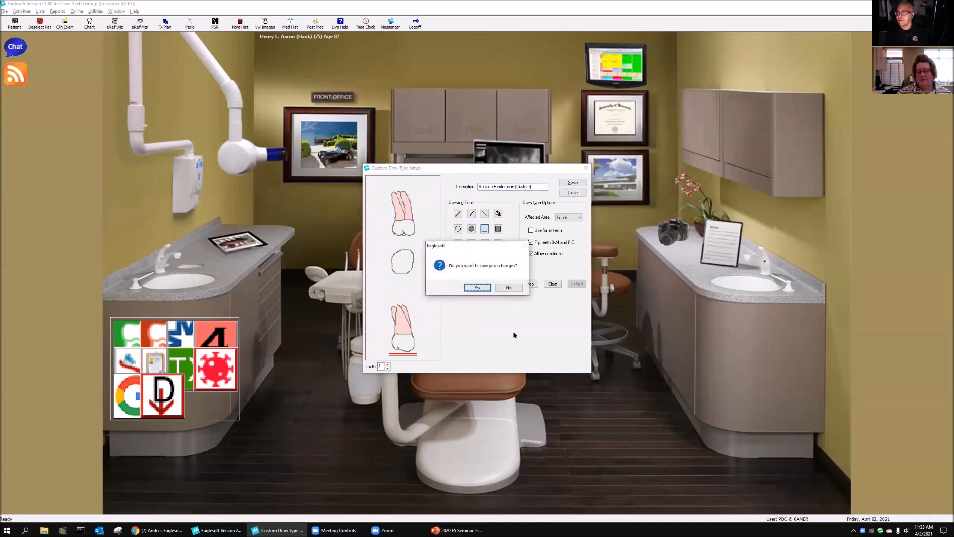
click(511, 287)
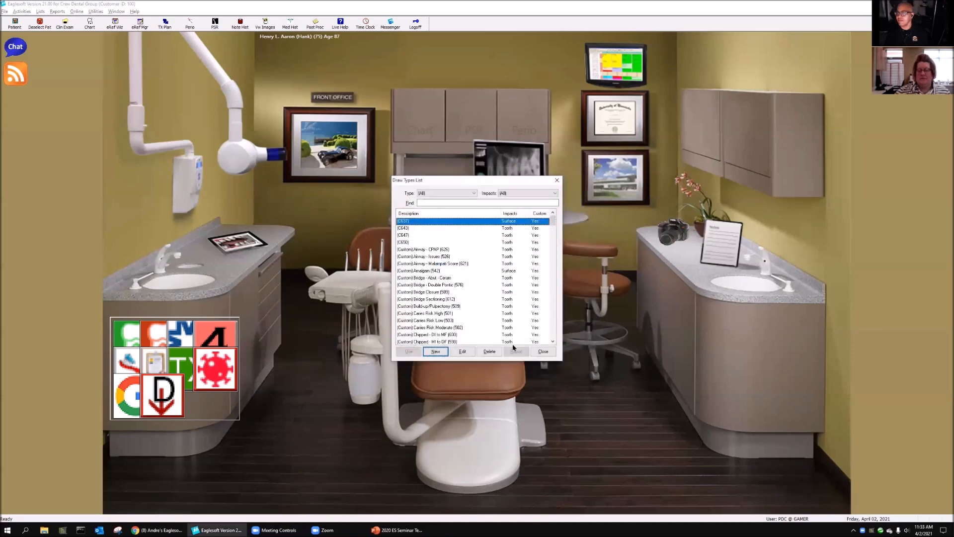
click(543, 351)
Step: Chart the service D8090 ORTHO - COMP TREATMENT - (ALIGNERS) on tooth 1 with the status Proposed
click(379, 189)
click(662, 181)
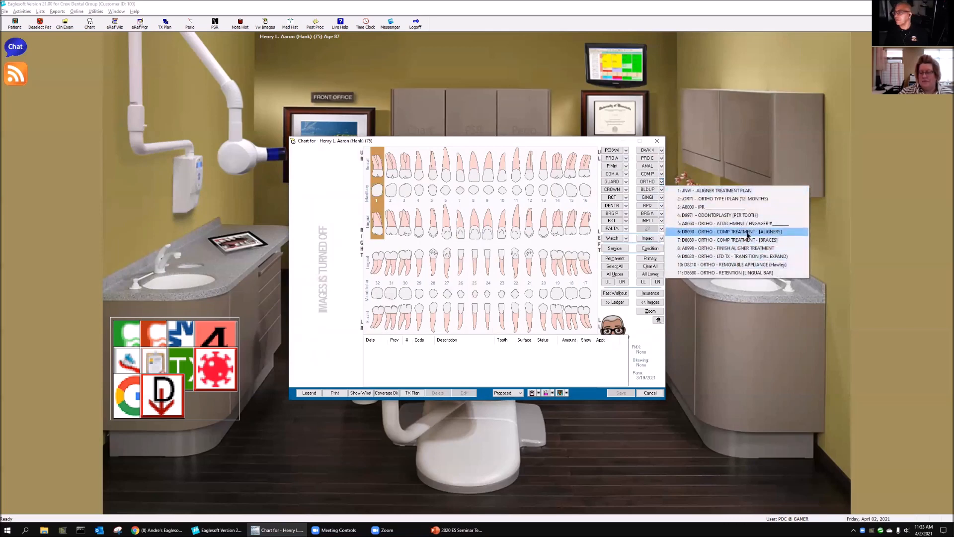
click(740, 232)
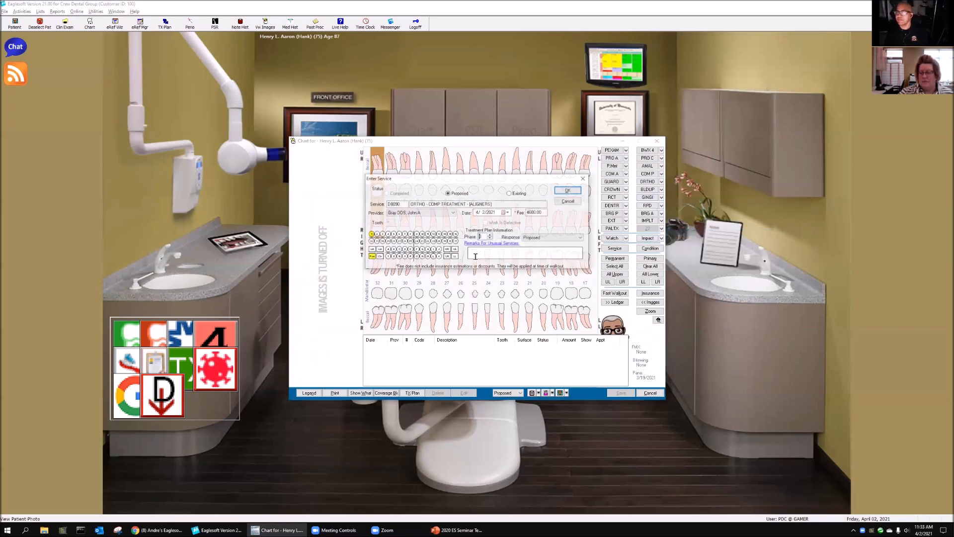
click(568, 190)
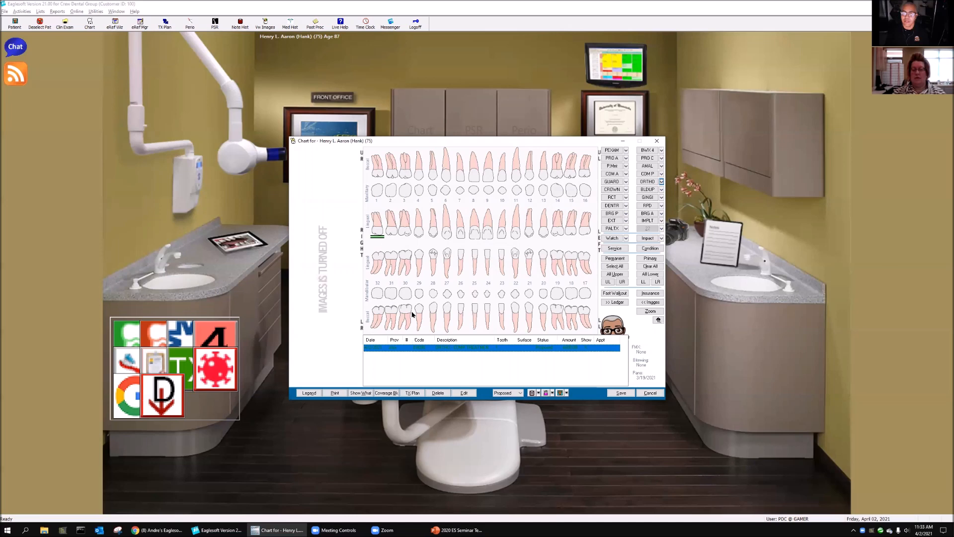
Step: Change the status of the charted aligner treatment on tooth 1 to Existing
right_click(481, 352)
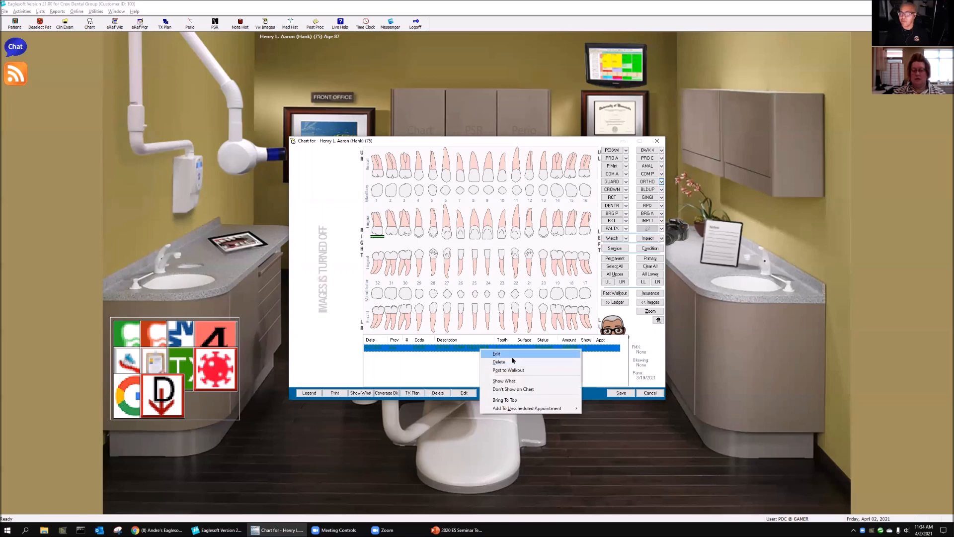
click(511, 356)
click(516, 194)
click(568, 190)
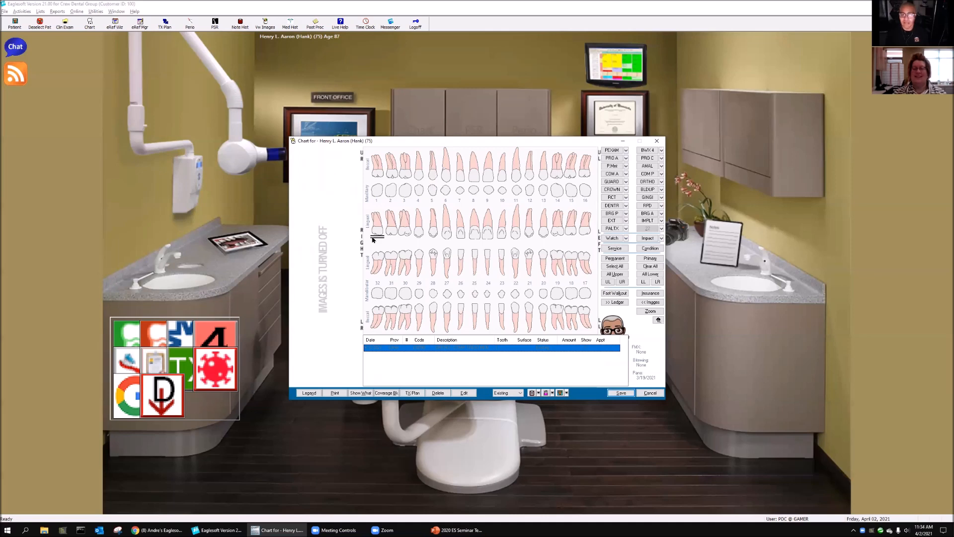
Step: Set the charted aligner treatment back to Proposed with the treatment plan response Rejected
right_click(425, 348)
right_click(428, 348)
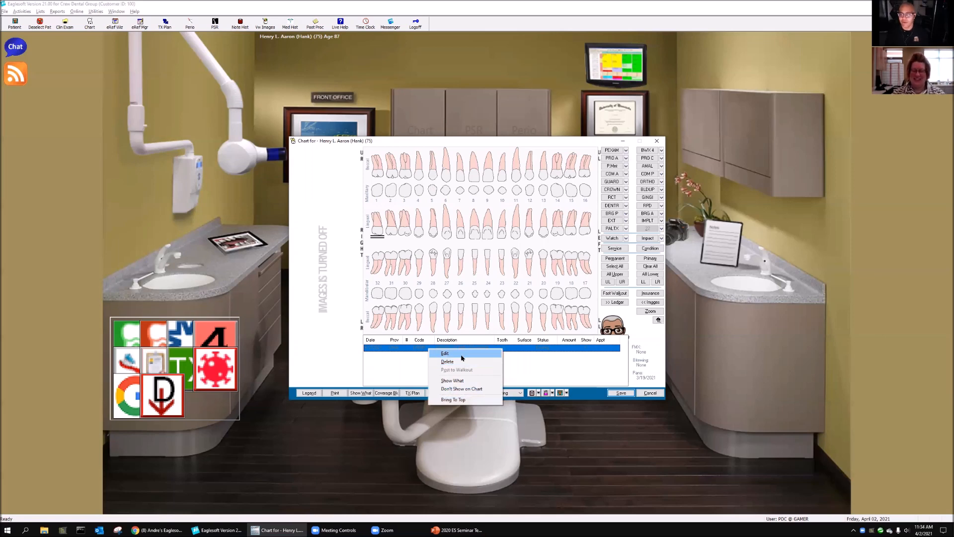
click(462, 358)
click(459, 196)
click(580, 237)
click(551, 257)
click(559, 190)
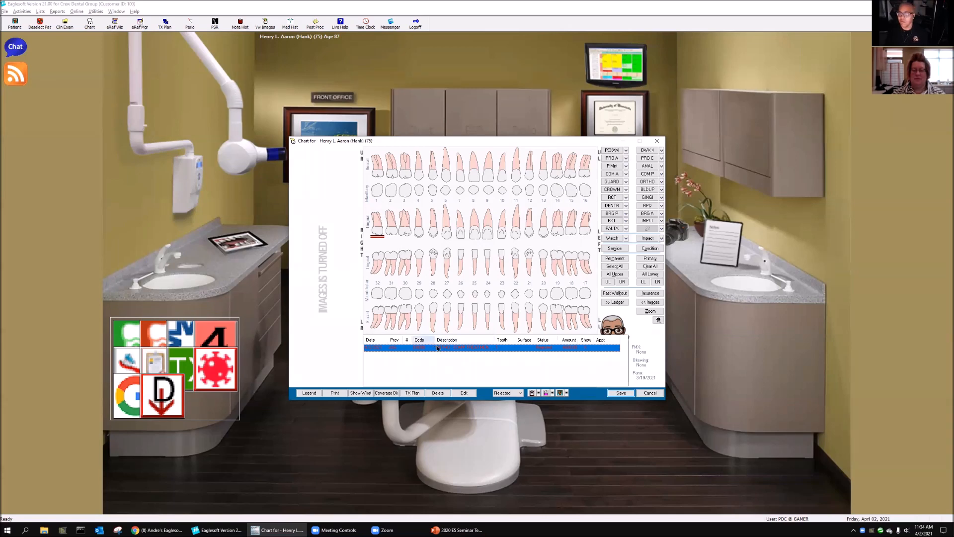
Step: Change the treatment plan response of tooth 1's aligner treatment to Referred
right_click(381, 232)
mouse_move(416, 254)
click(492, 253)
click(541, 238)
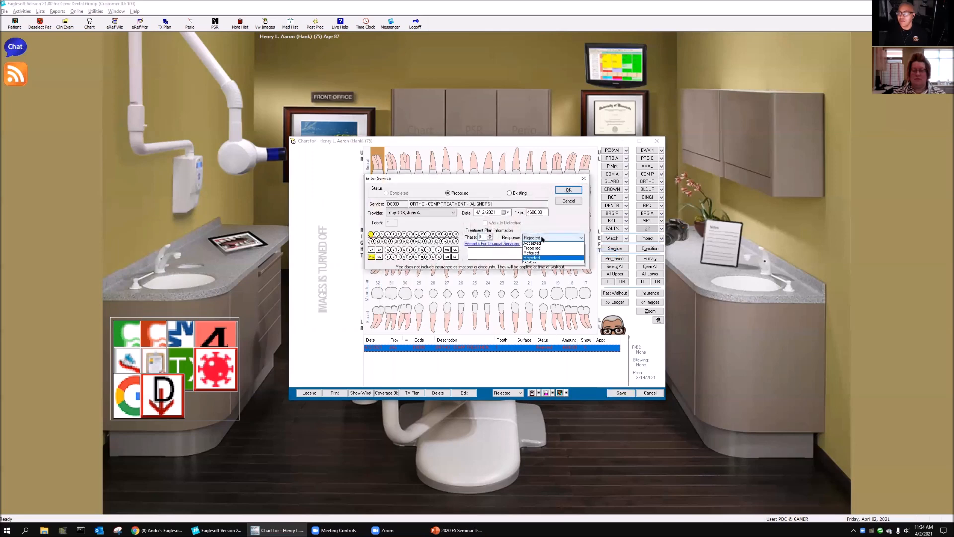
click(533, 253)
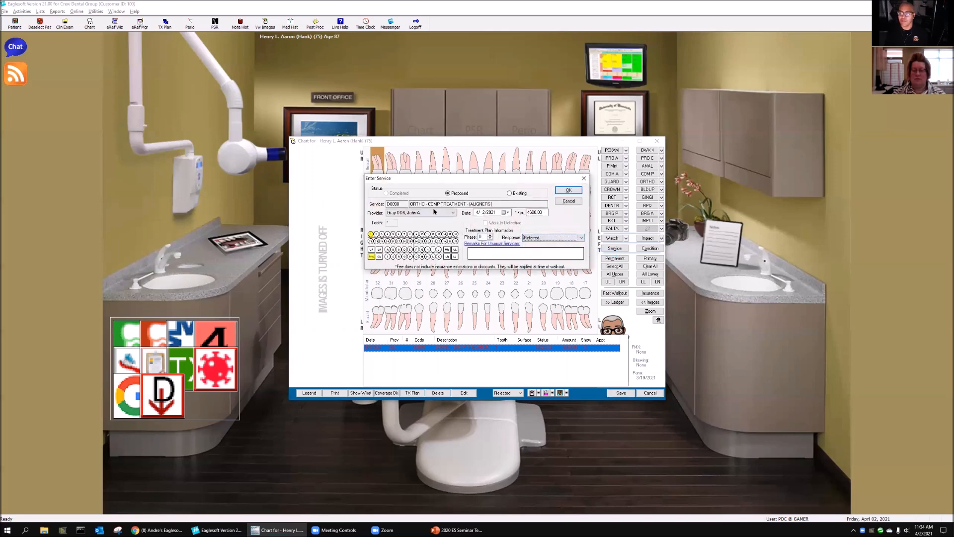
click(568, 190)
Step: Edit the referred aligner treatment on tooth 1 and set its status to Existing
click(375, 223)
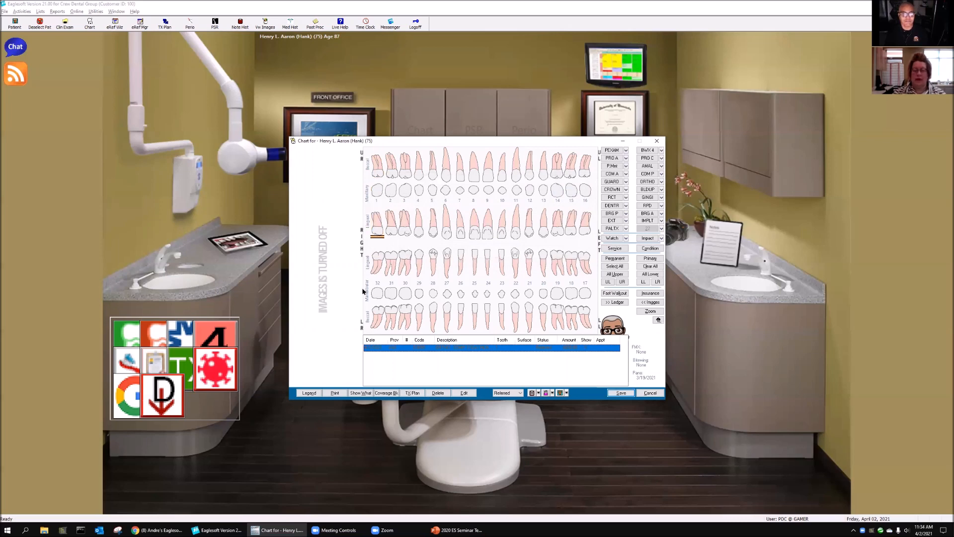
right_click(372, 235)
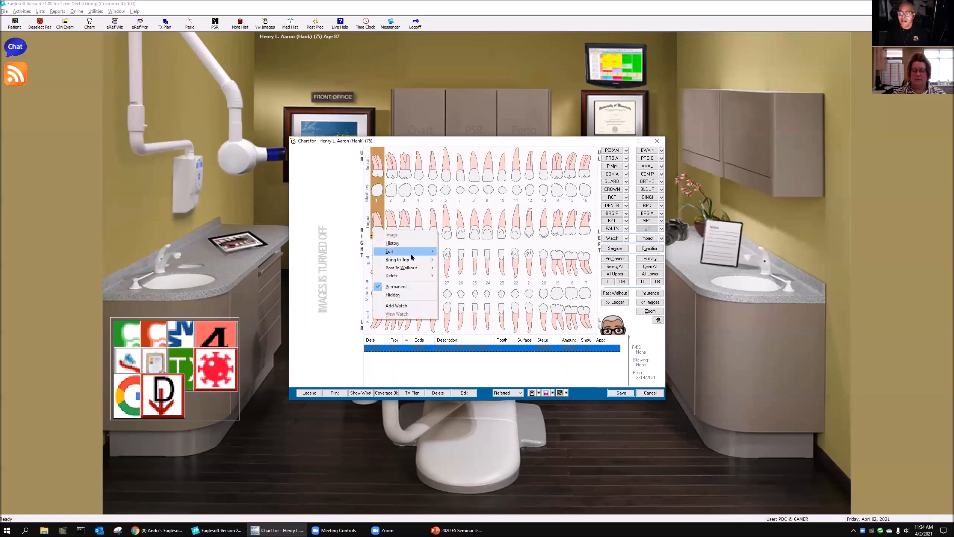
click(481, 250)
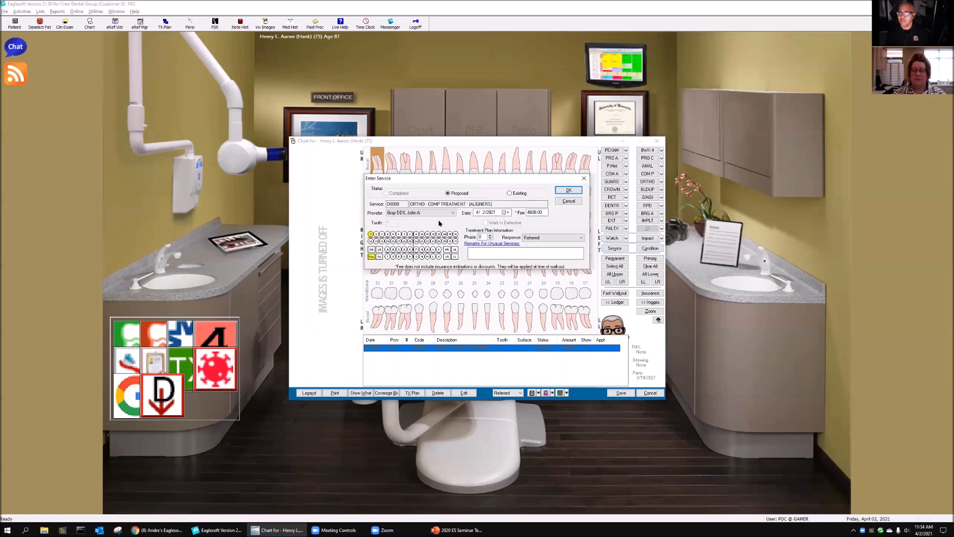
click(518, 193)
click(568, 190)
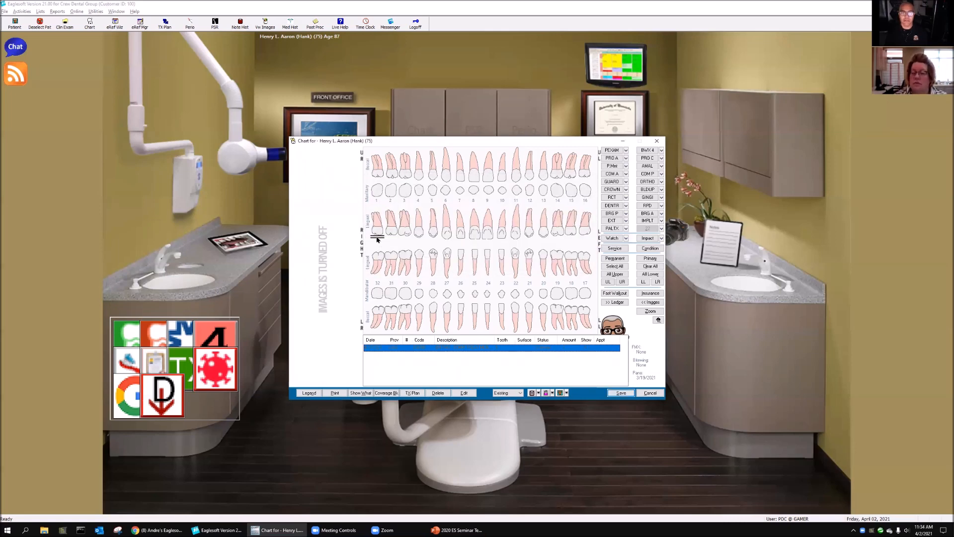
Step: Chart ORTHO - FINISH ALIGNER TREATMENT on tooth 1 as Existing, and close the chart without saving
click(377, 218)
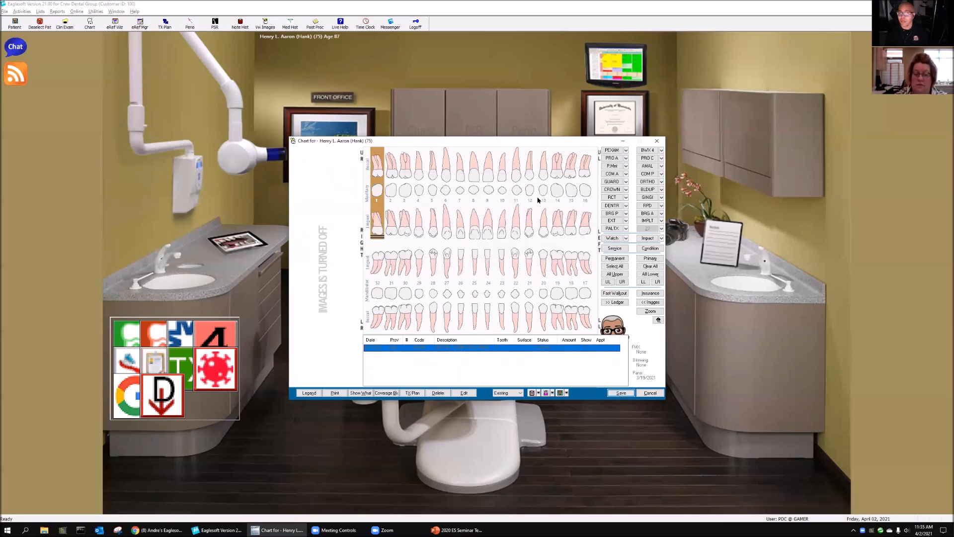
click(661, 181)
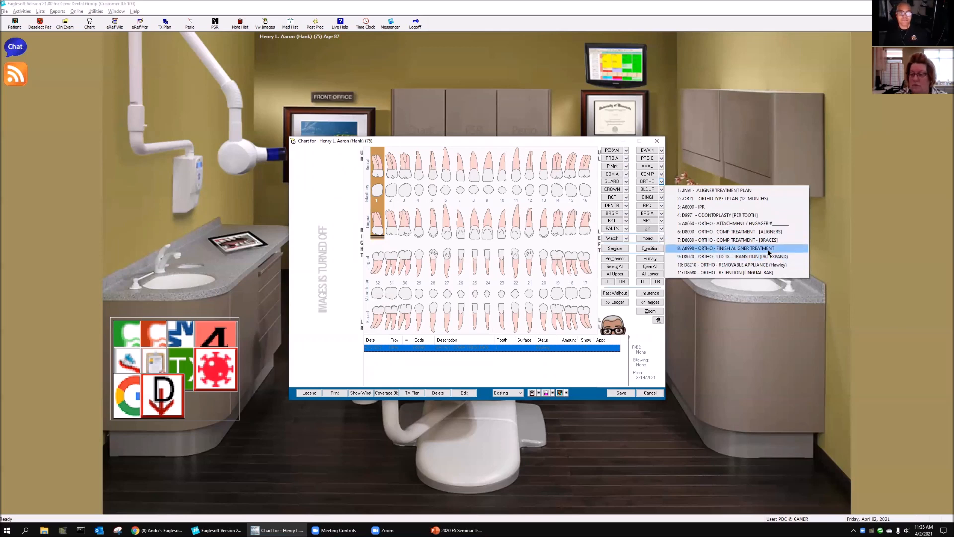
click(727, 251)
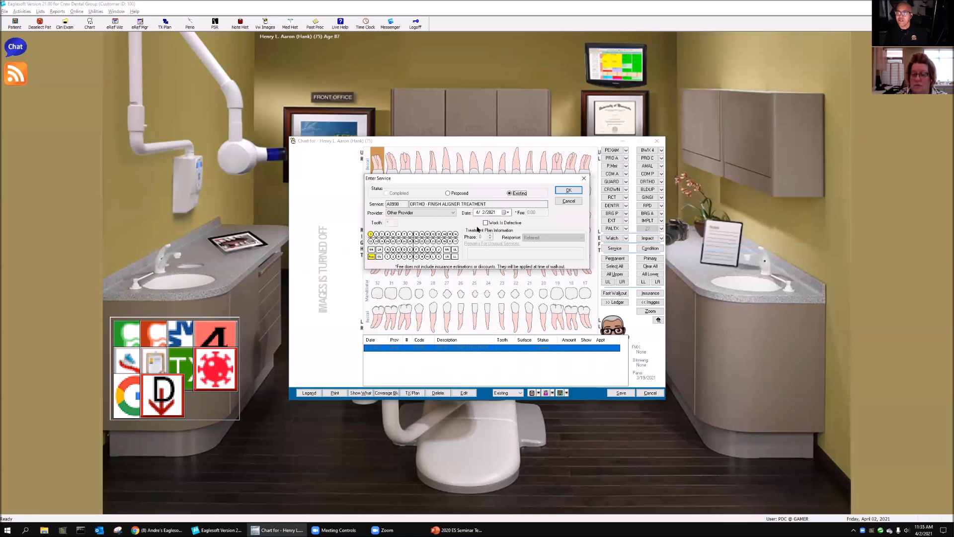
click(568, 191)
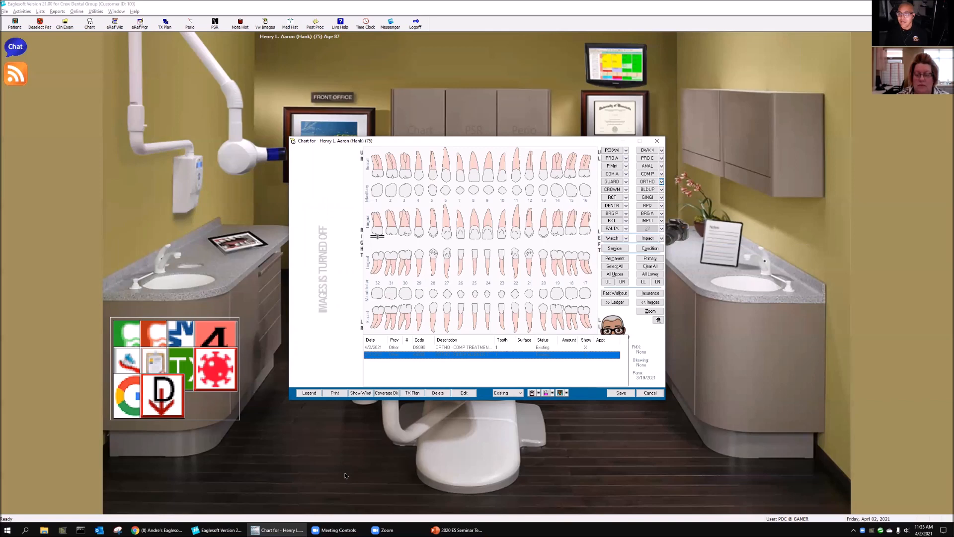
click(650, 393)
click(493, 289)
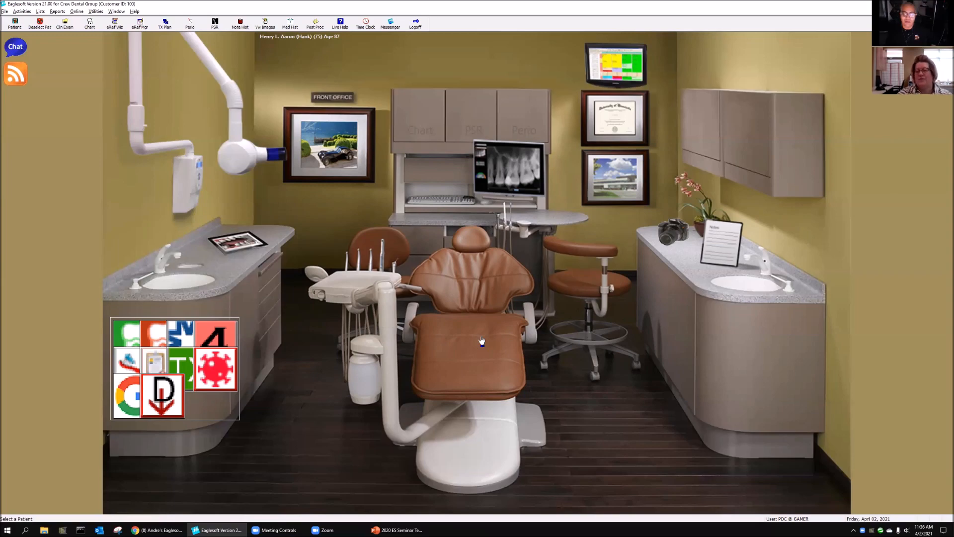
Step: Select a different patient, examine the draw types shown in that patient's chart, and close the chart
click(482, 341)
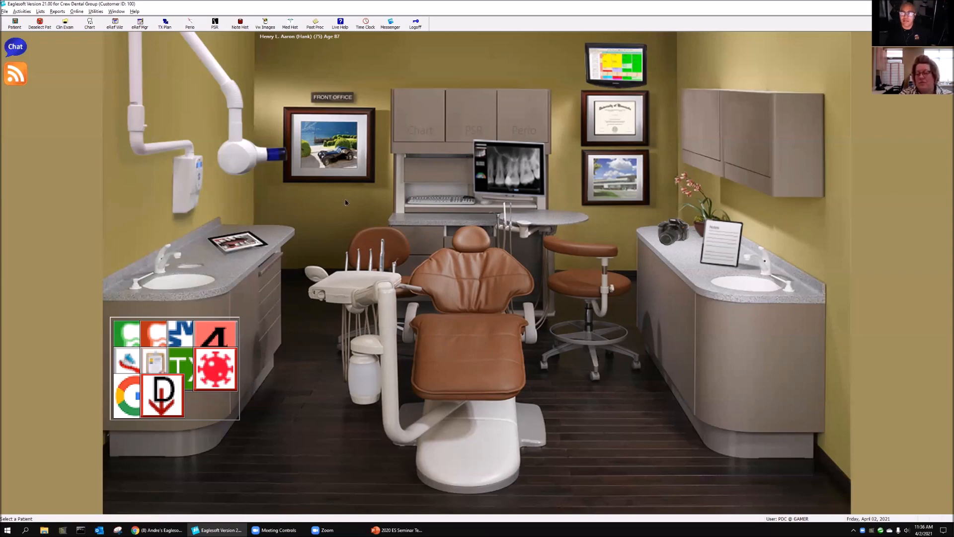
double_click(381, 242)
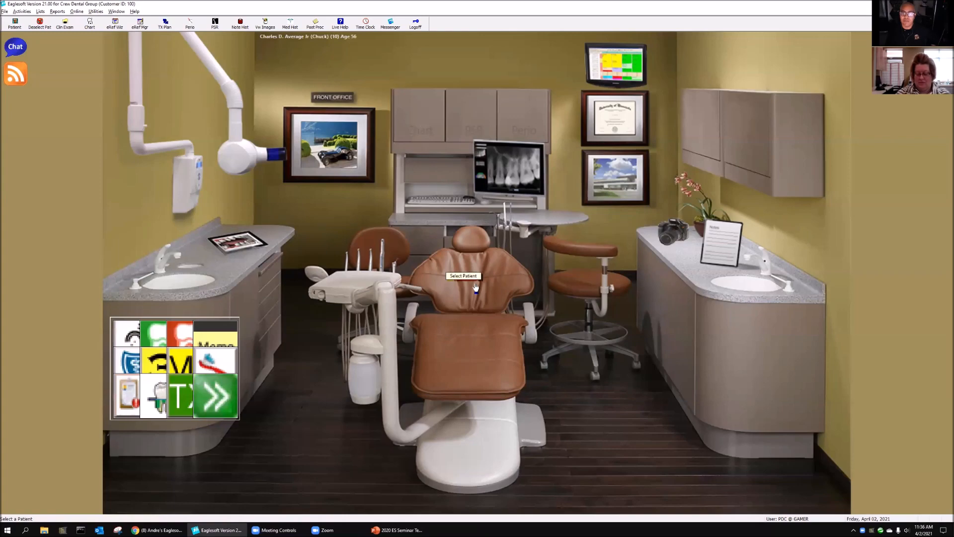
click(427, 128)
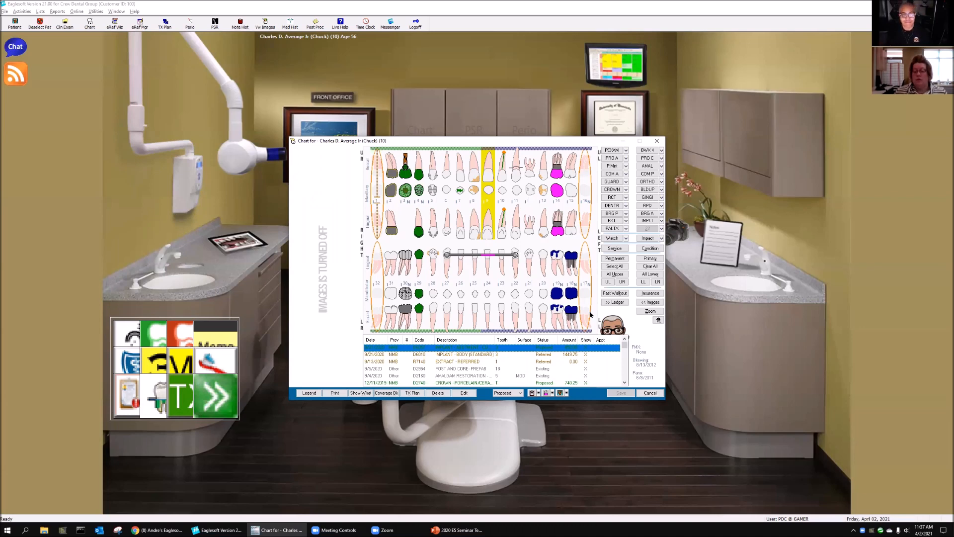
click(656, 141)
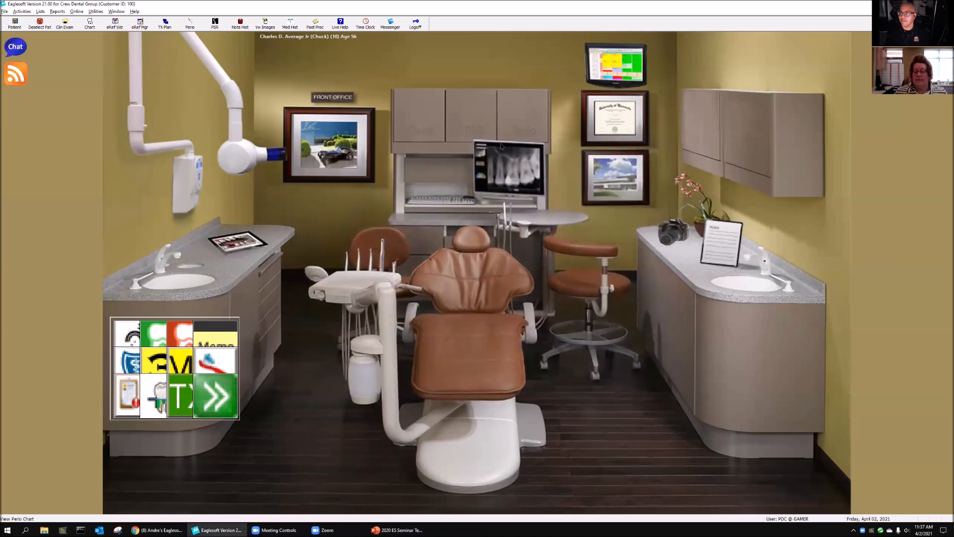
Step: Create a new custom draw type with Tooth as the affected area, and remove the default drawing from tooth 1
click(40, 11)
click(54, 203)
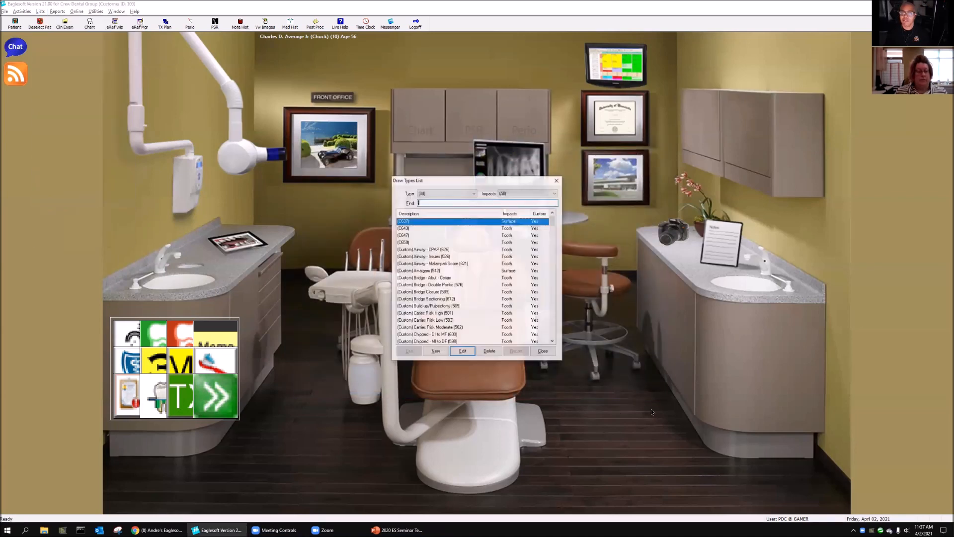
click(436, 352)
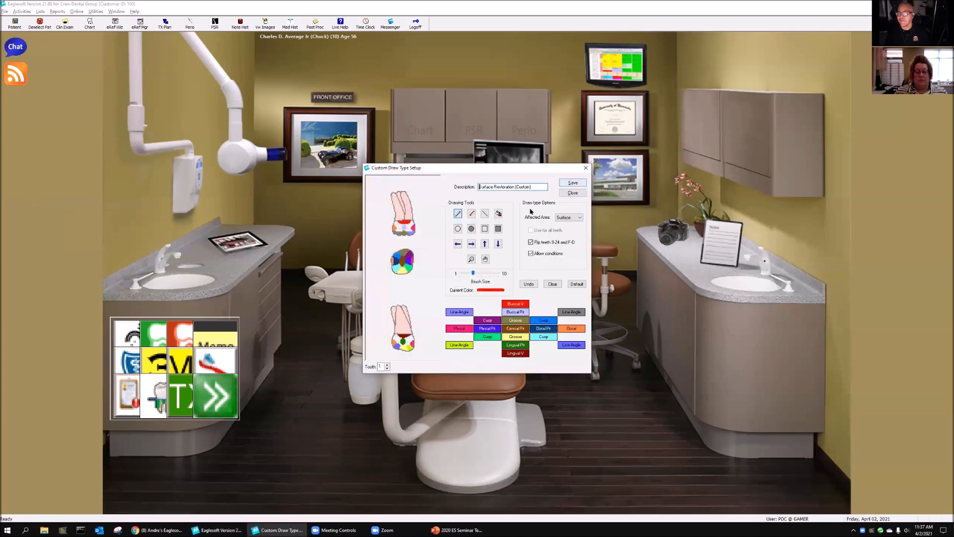
click(573, 217)
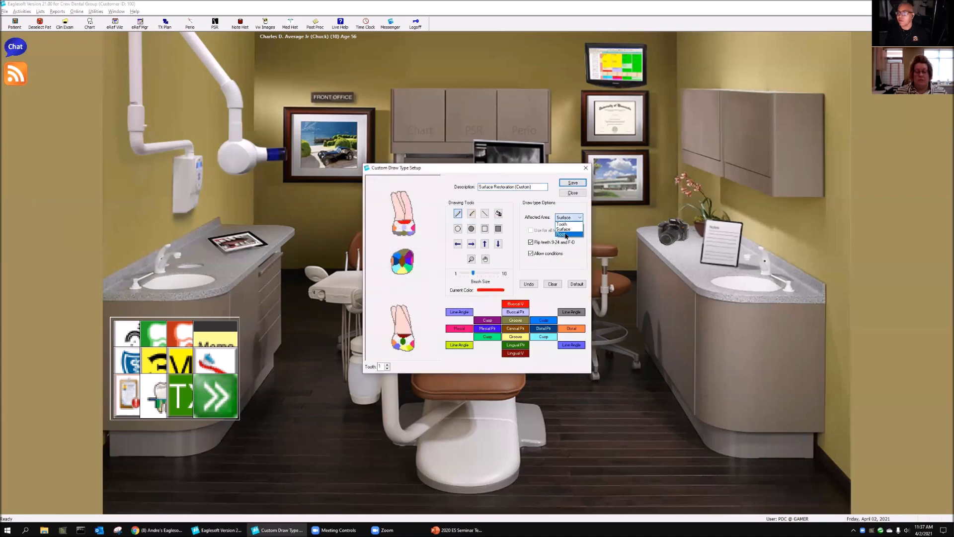
click(571, 224)
click(527, 281)
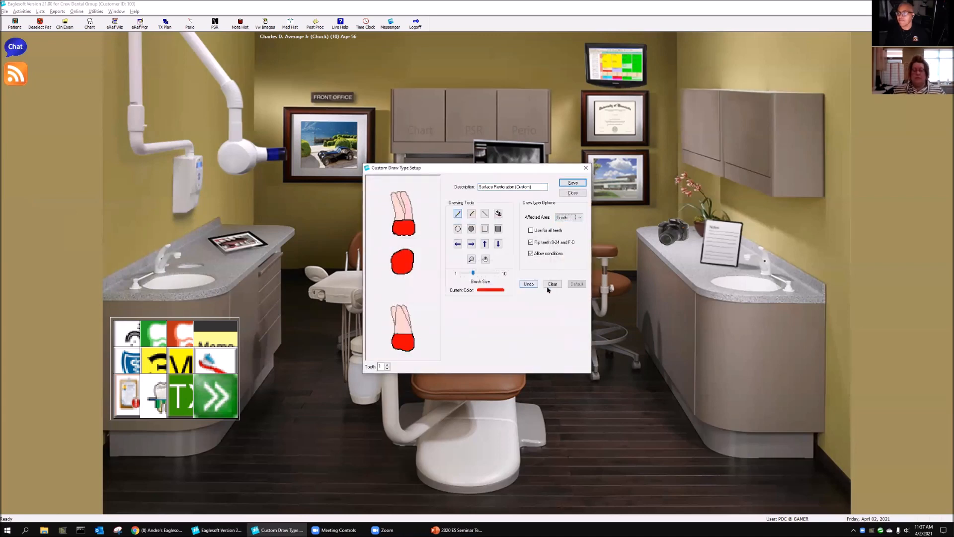
Step: Draw a filled red rectangle on the buccal view of tooth 1 and erase a strip along its left side
click(497, 228)
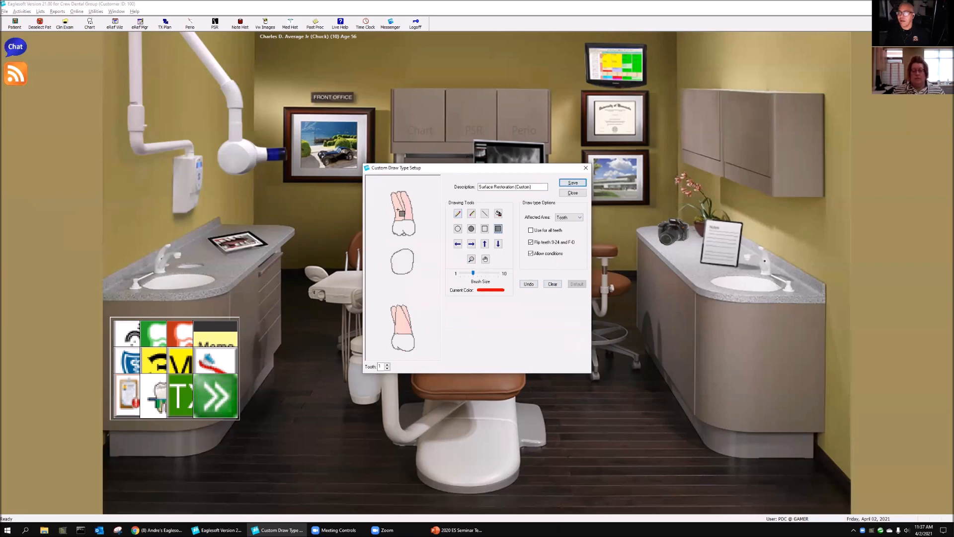
drag(397, 208, 413, 226)
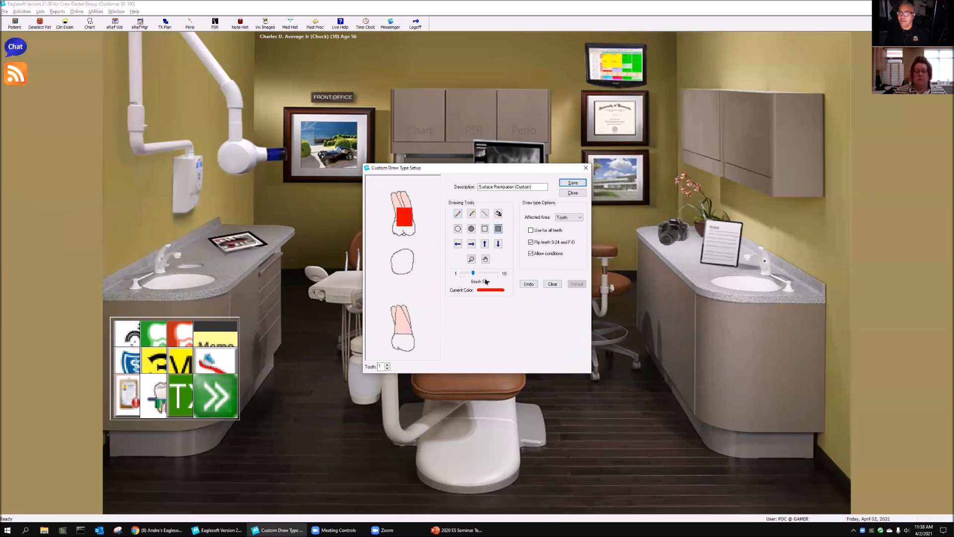
click(471, 213)
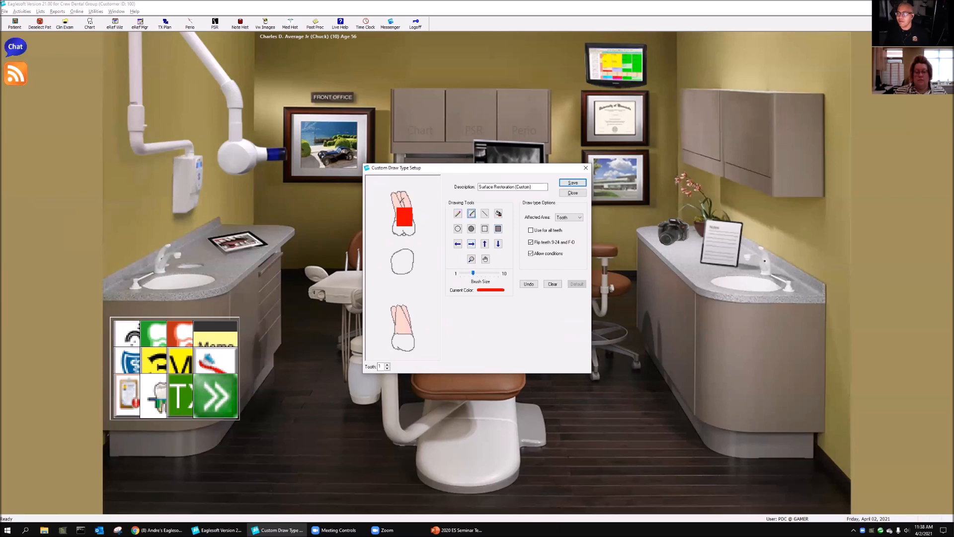
drag(399, 205, 401, 226)
Step: Draw a straight red line across the roots in tooth 1's buccal view with brush size 1
drag(473, 271, 461, 272)
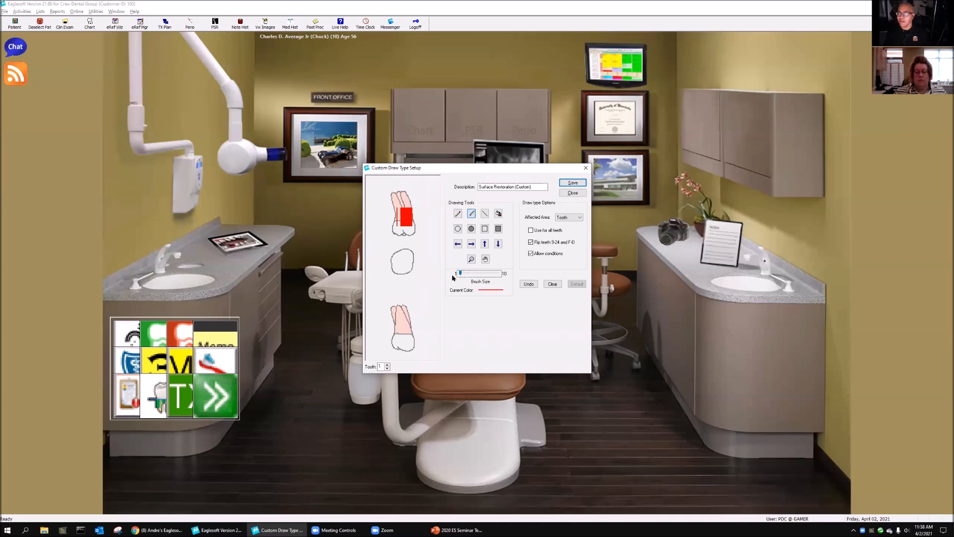
click(458, 213)
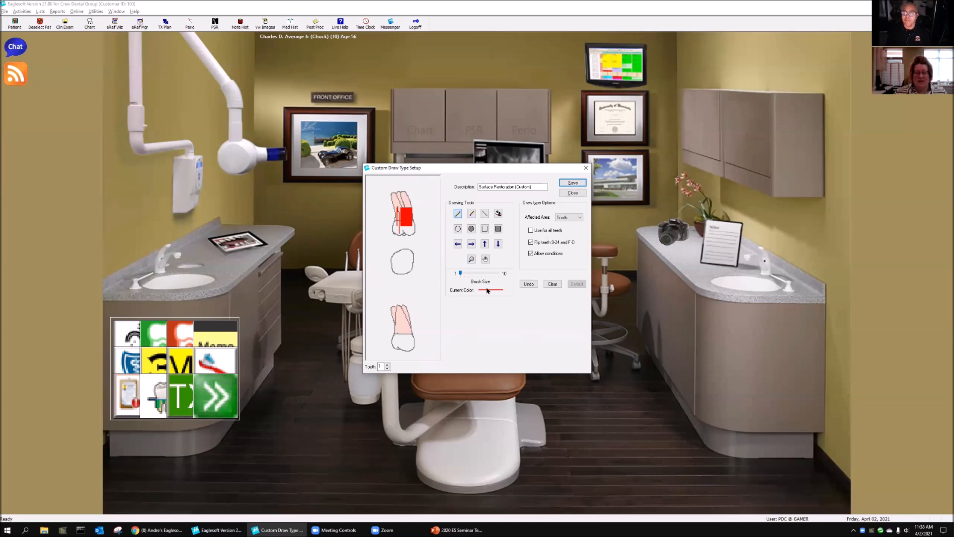
click(470, 229)
click(483, 213)
drag(388, 202, 417, 209)
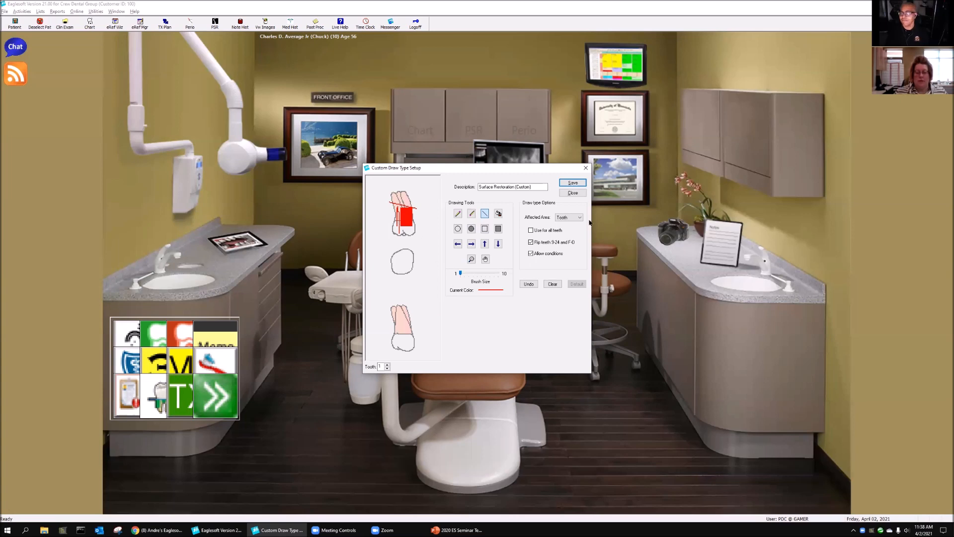
Step: Try to close the custom draw type setup while saving the drawing as Surface Restoration (Custom)
click(572, 192)
click(477, 288)
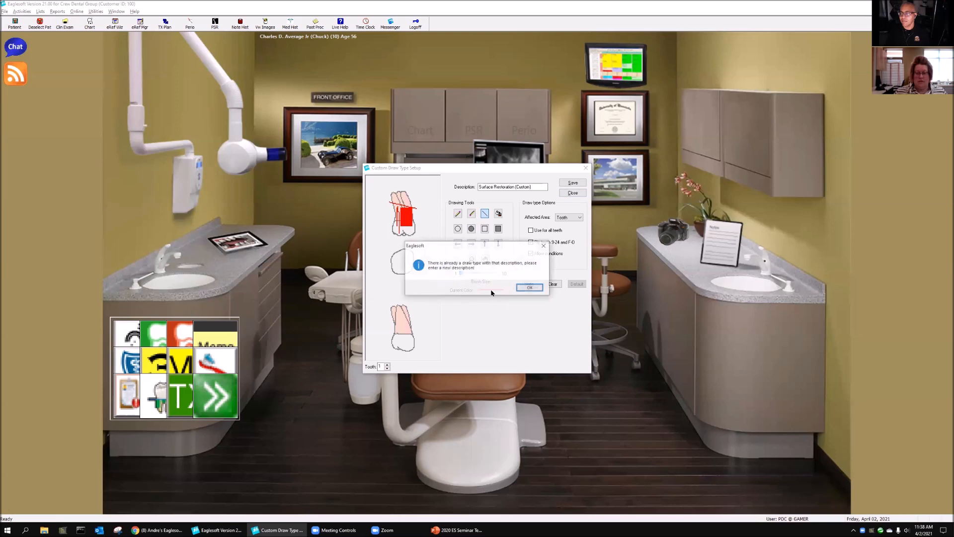
click(528, 290)
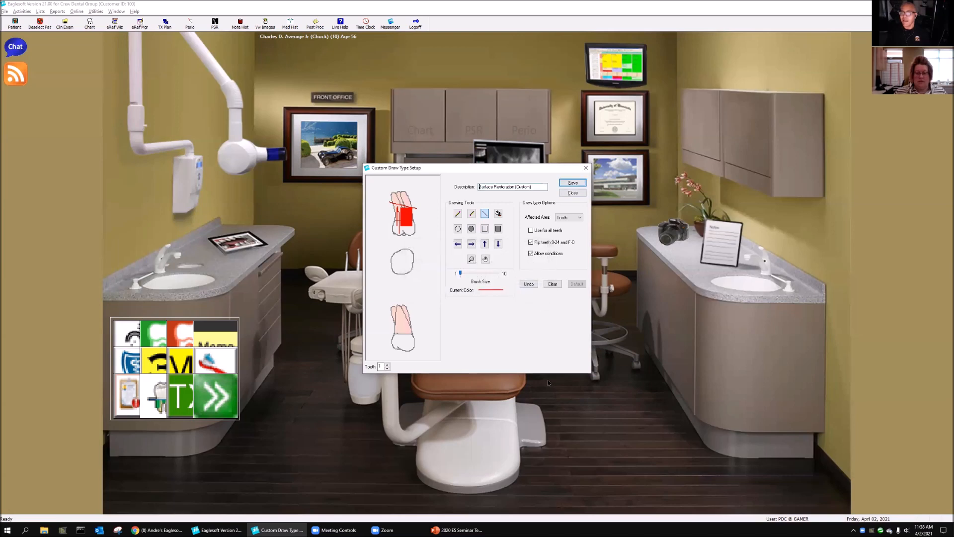
click(583, 195)
click(478, 290)
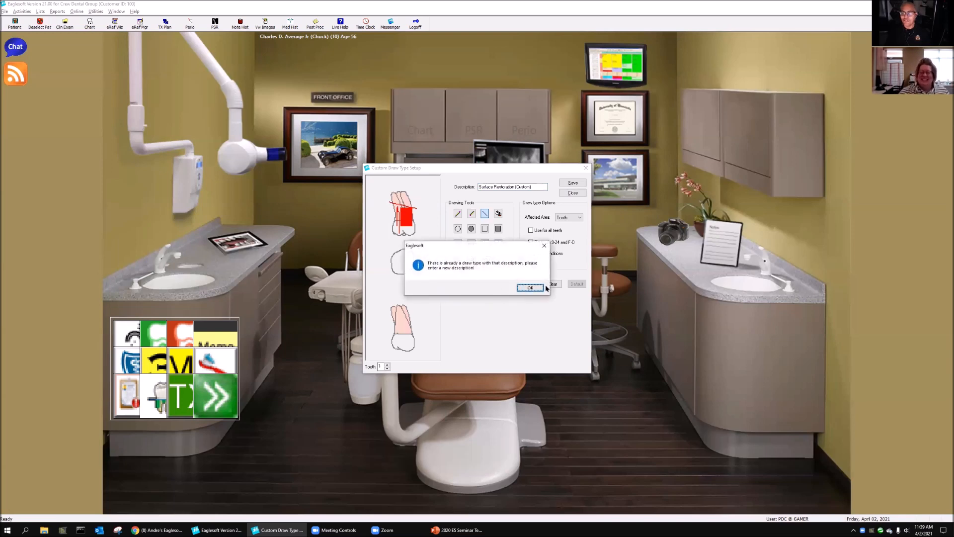
click(531, 288)
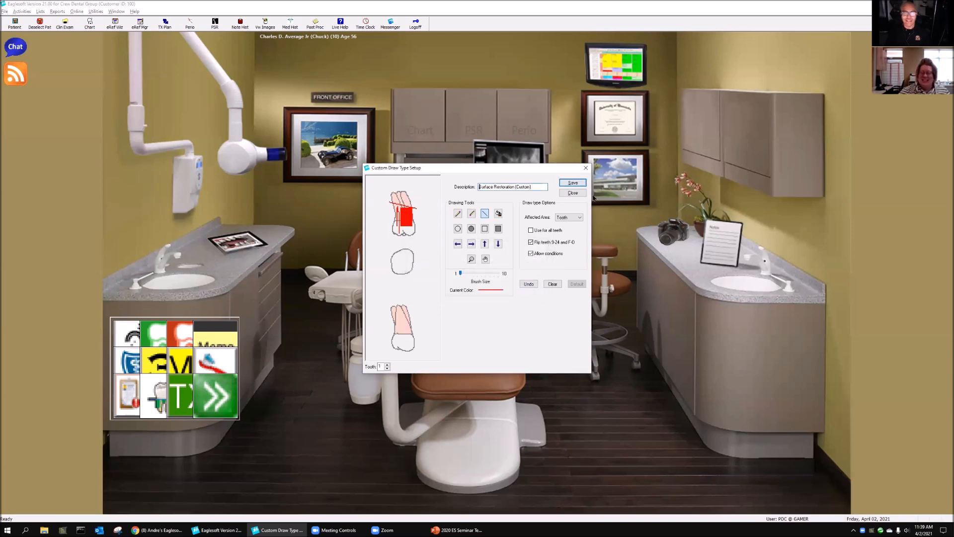